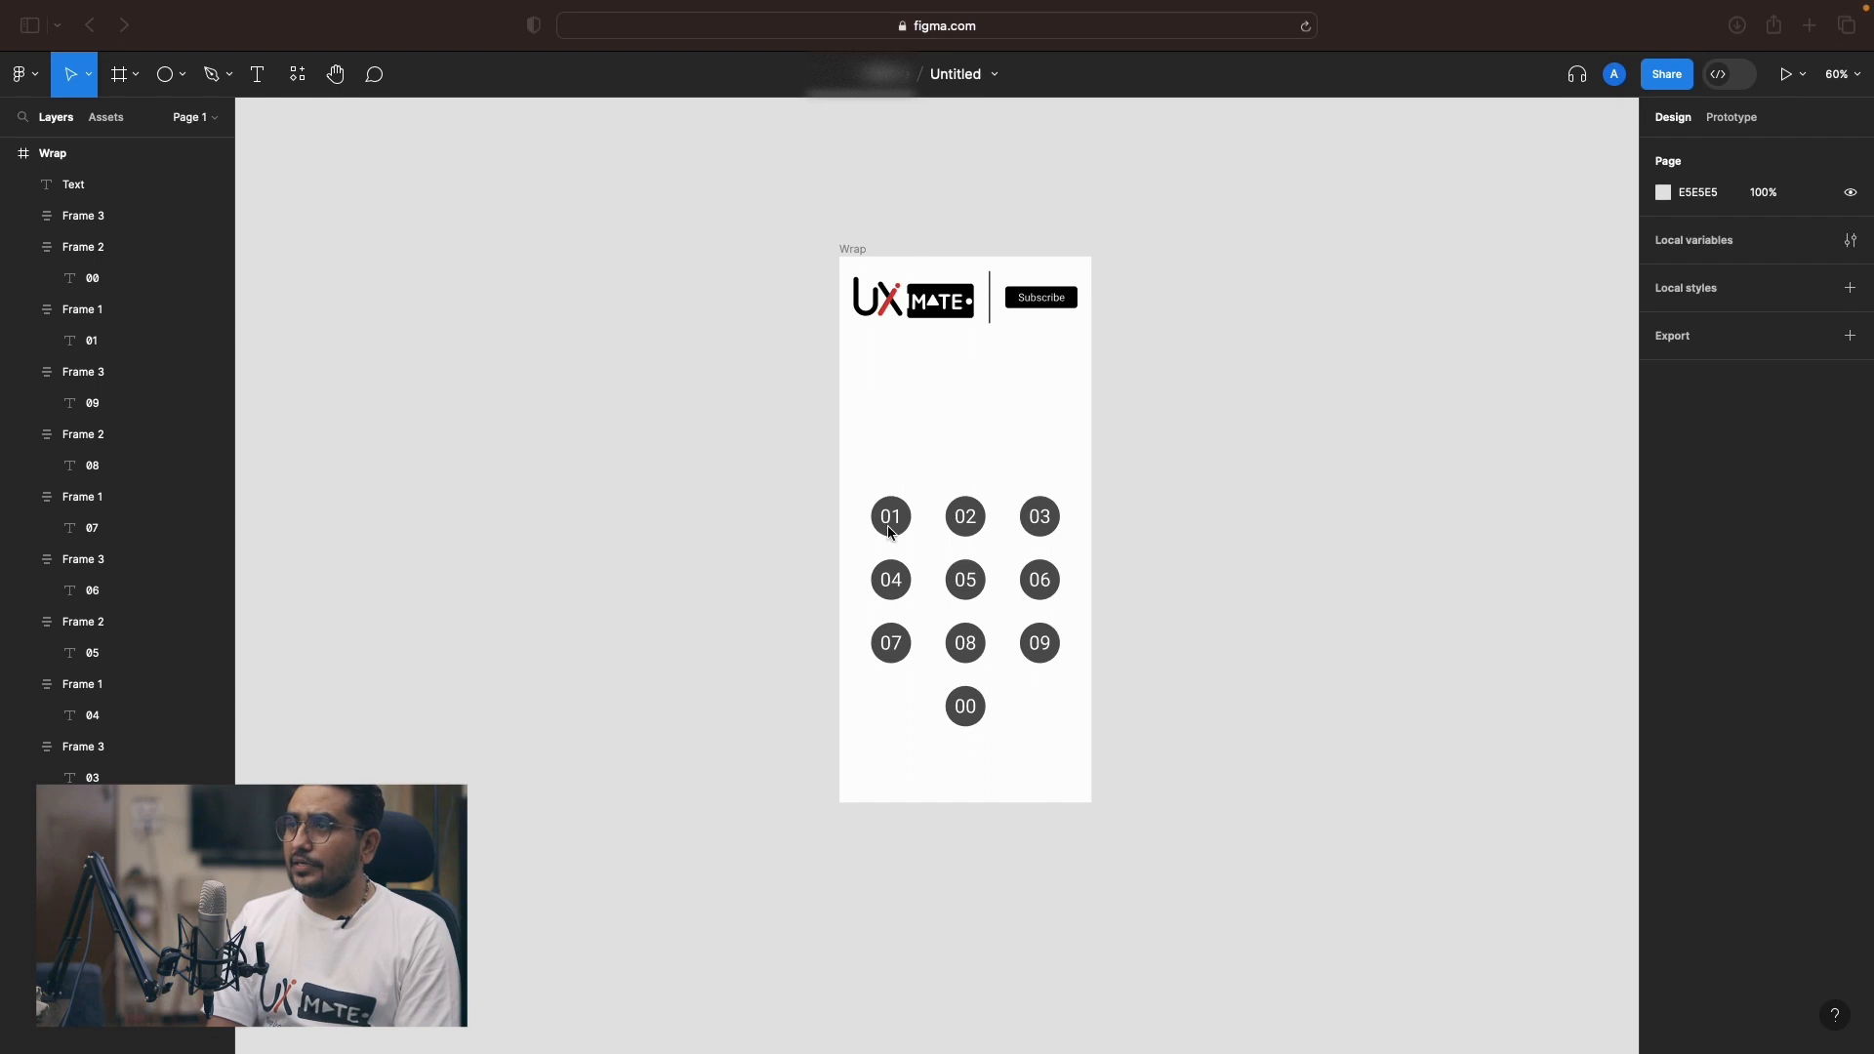
Delete the empty text layer between the header and the keypad.
left_click(798, 463)
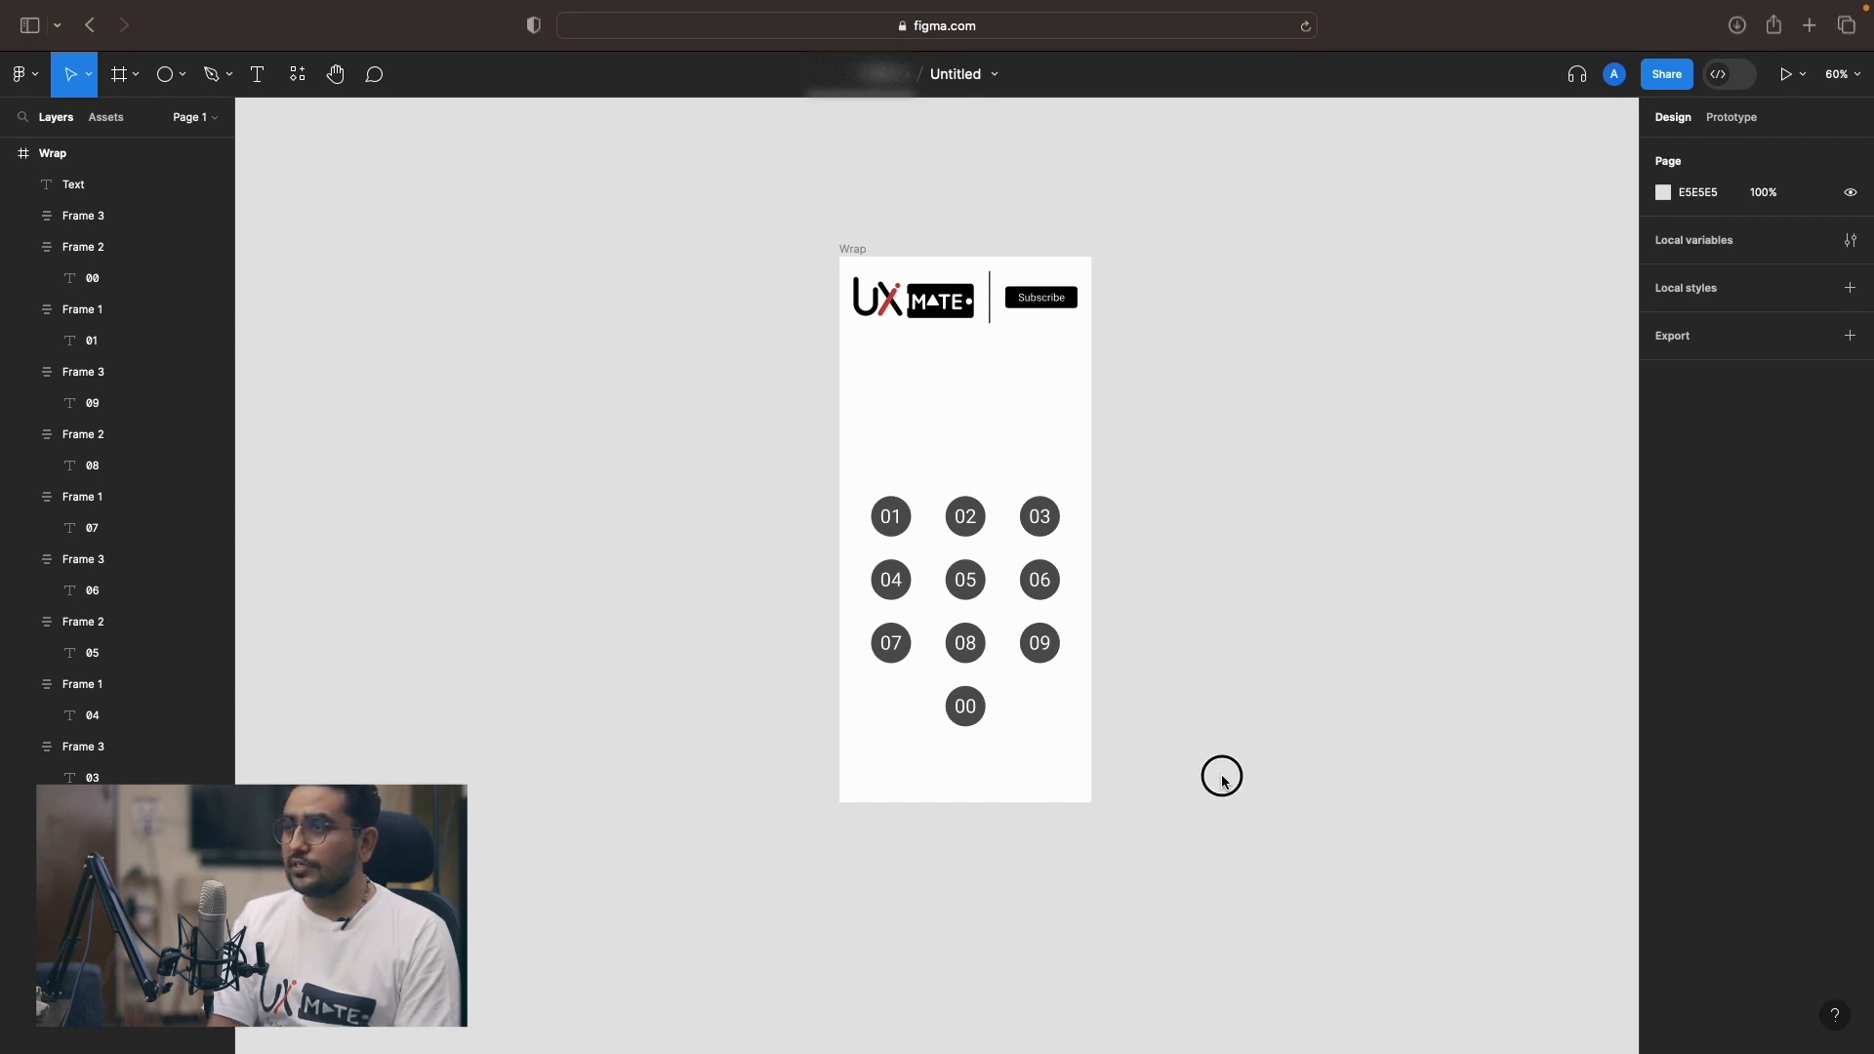
left_click(955, 392)
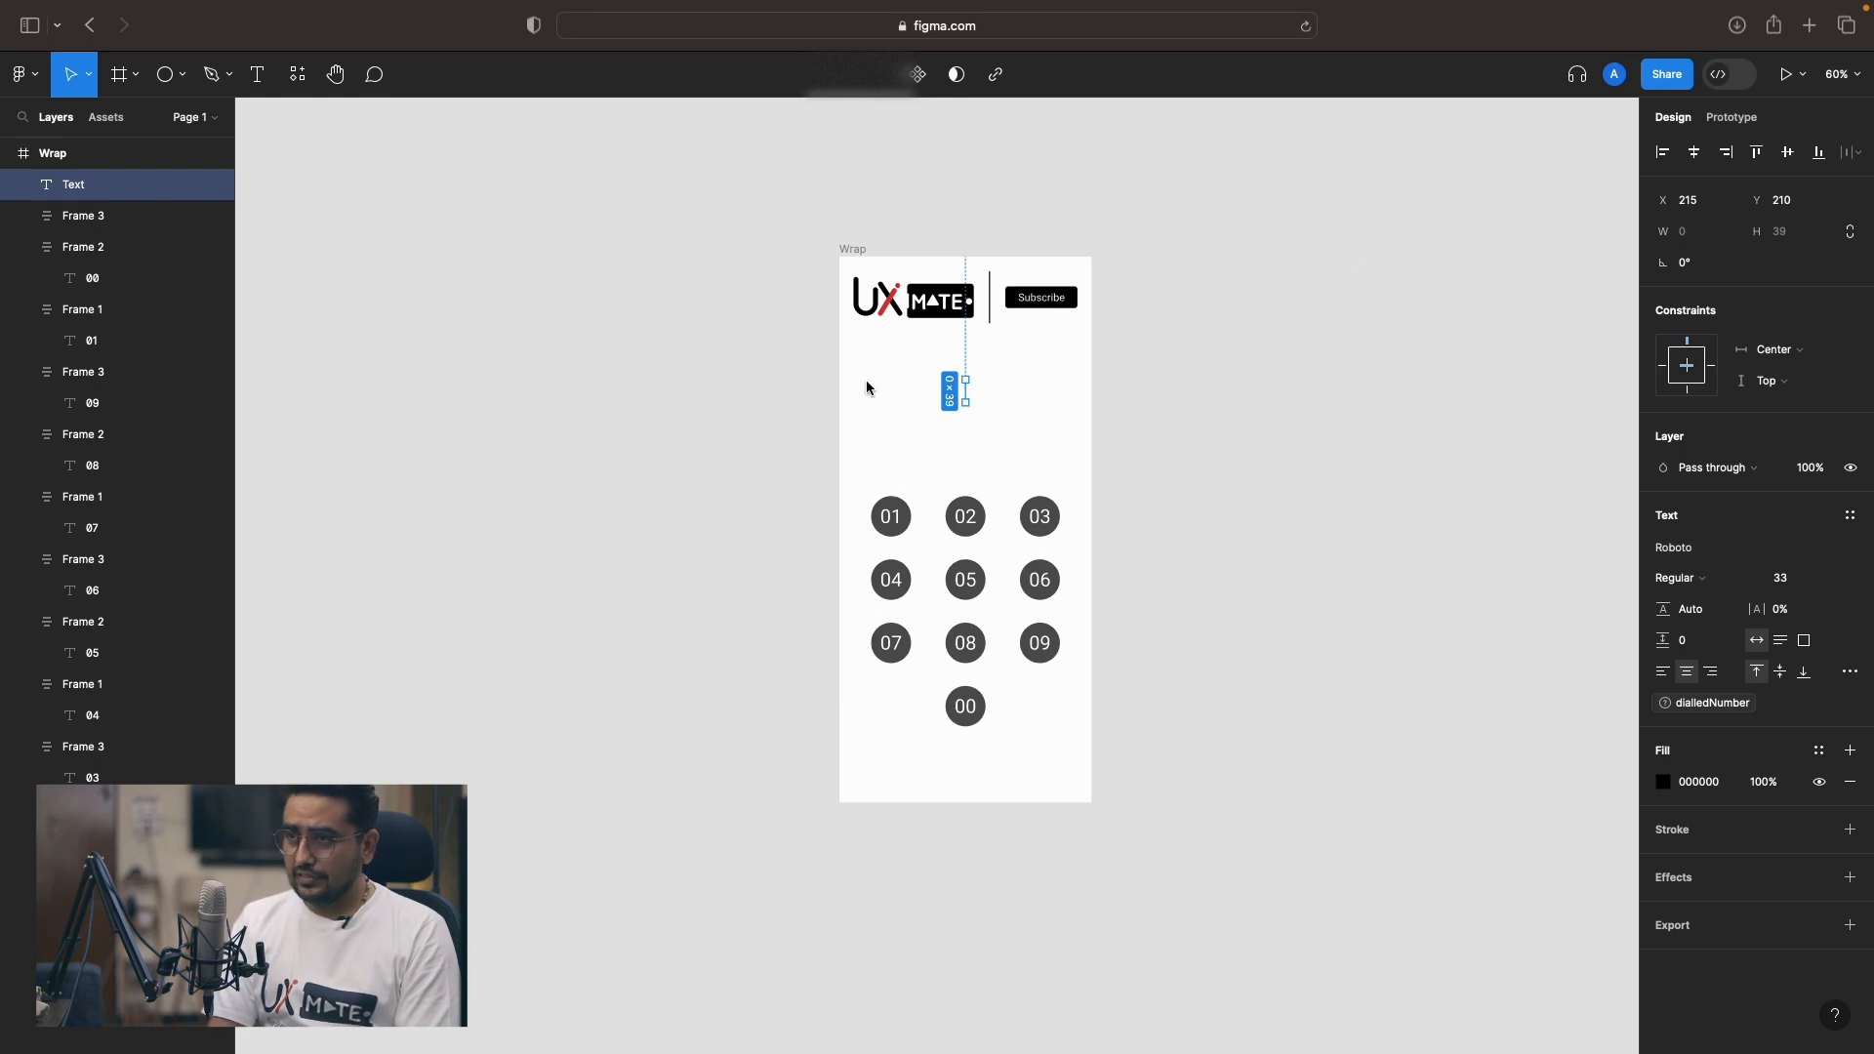
left_click(942, 372)
Add the text "Dialled Number" between the header and the keypad and centre it horizontally in the Wrap frame.
key("t")
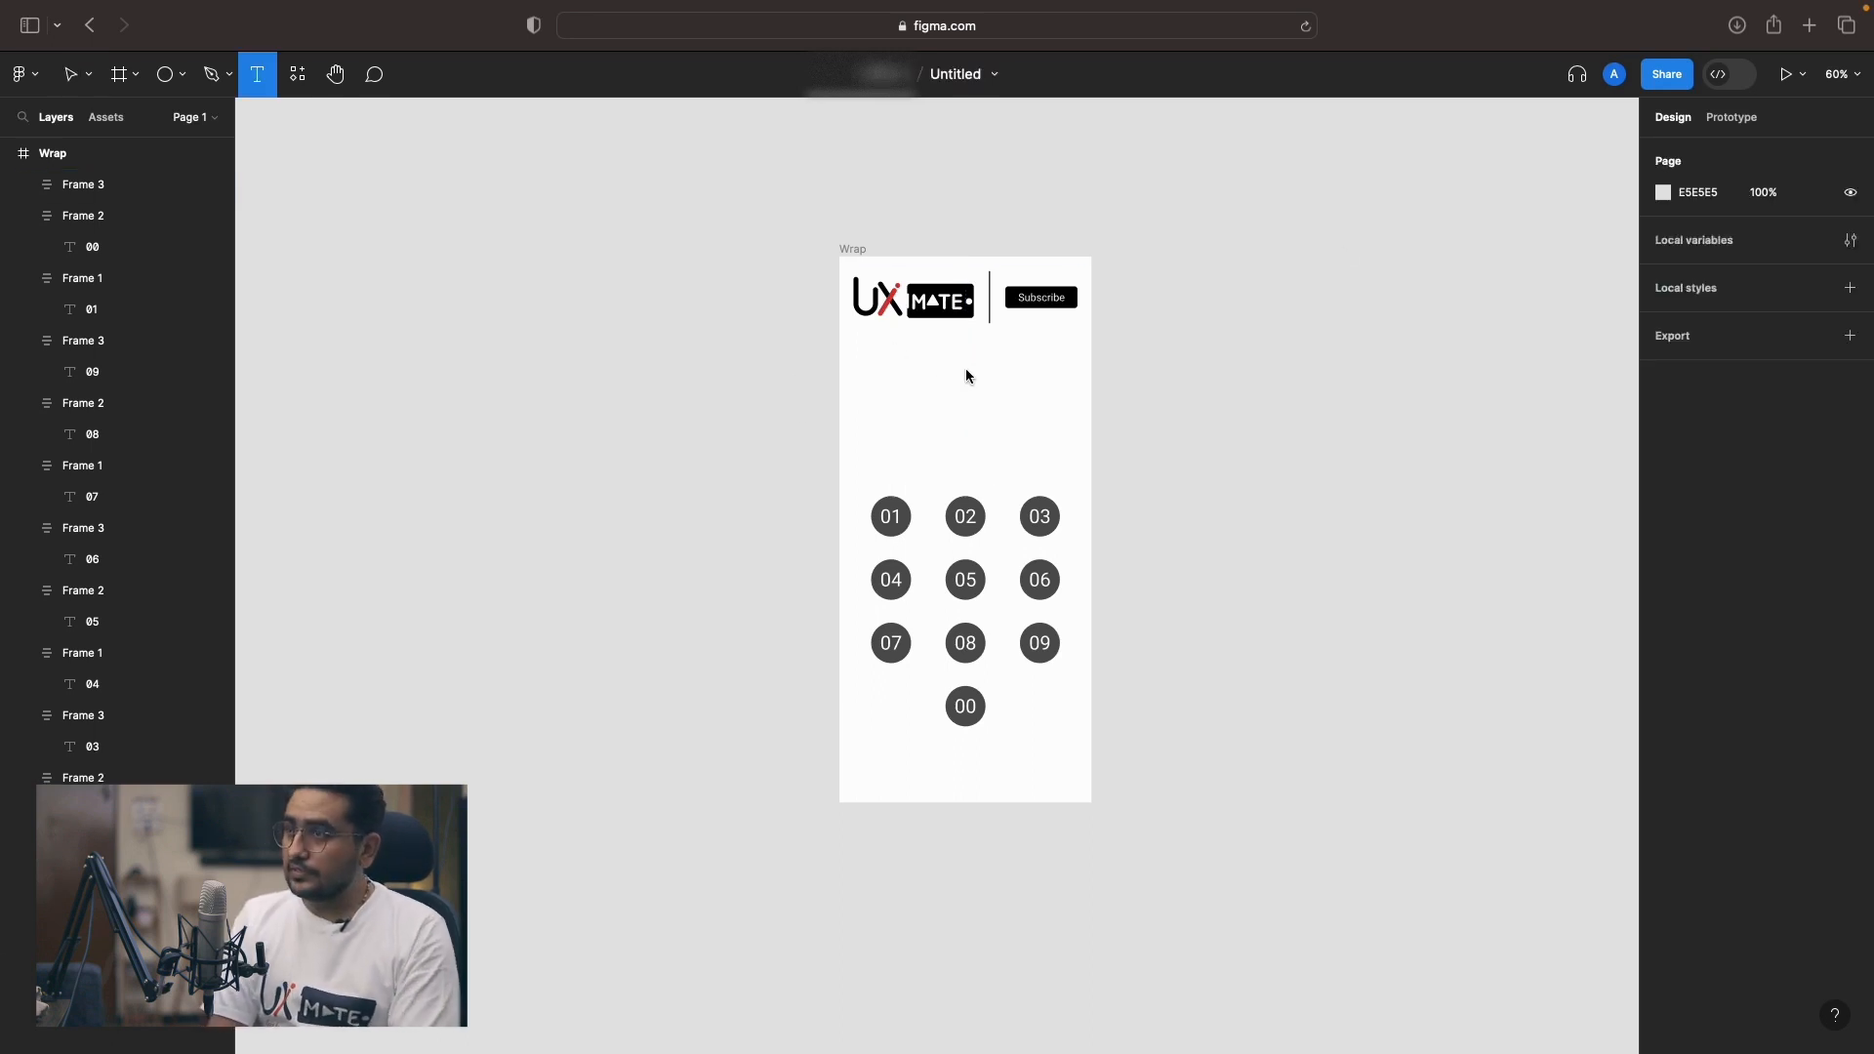
left_click(953, 393)
type("D")
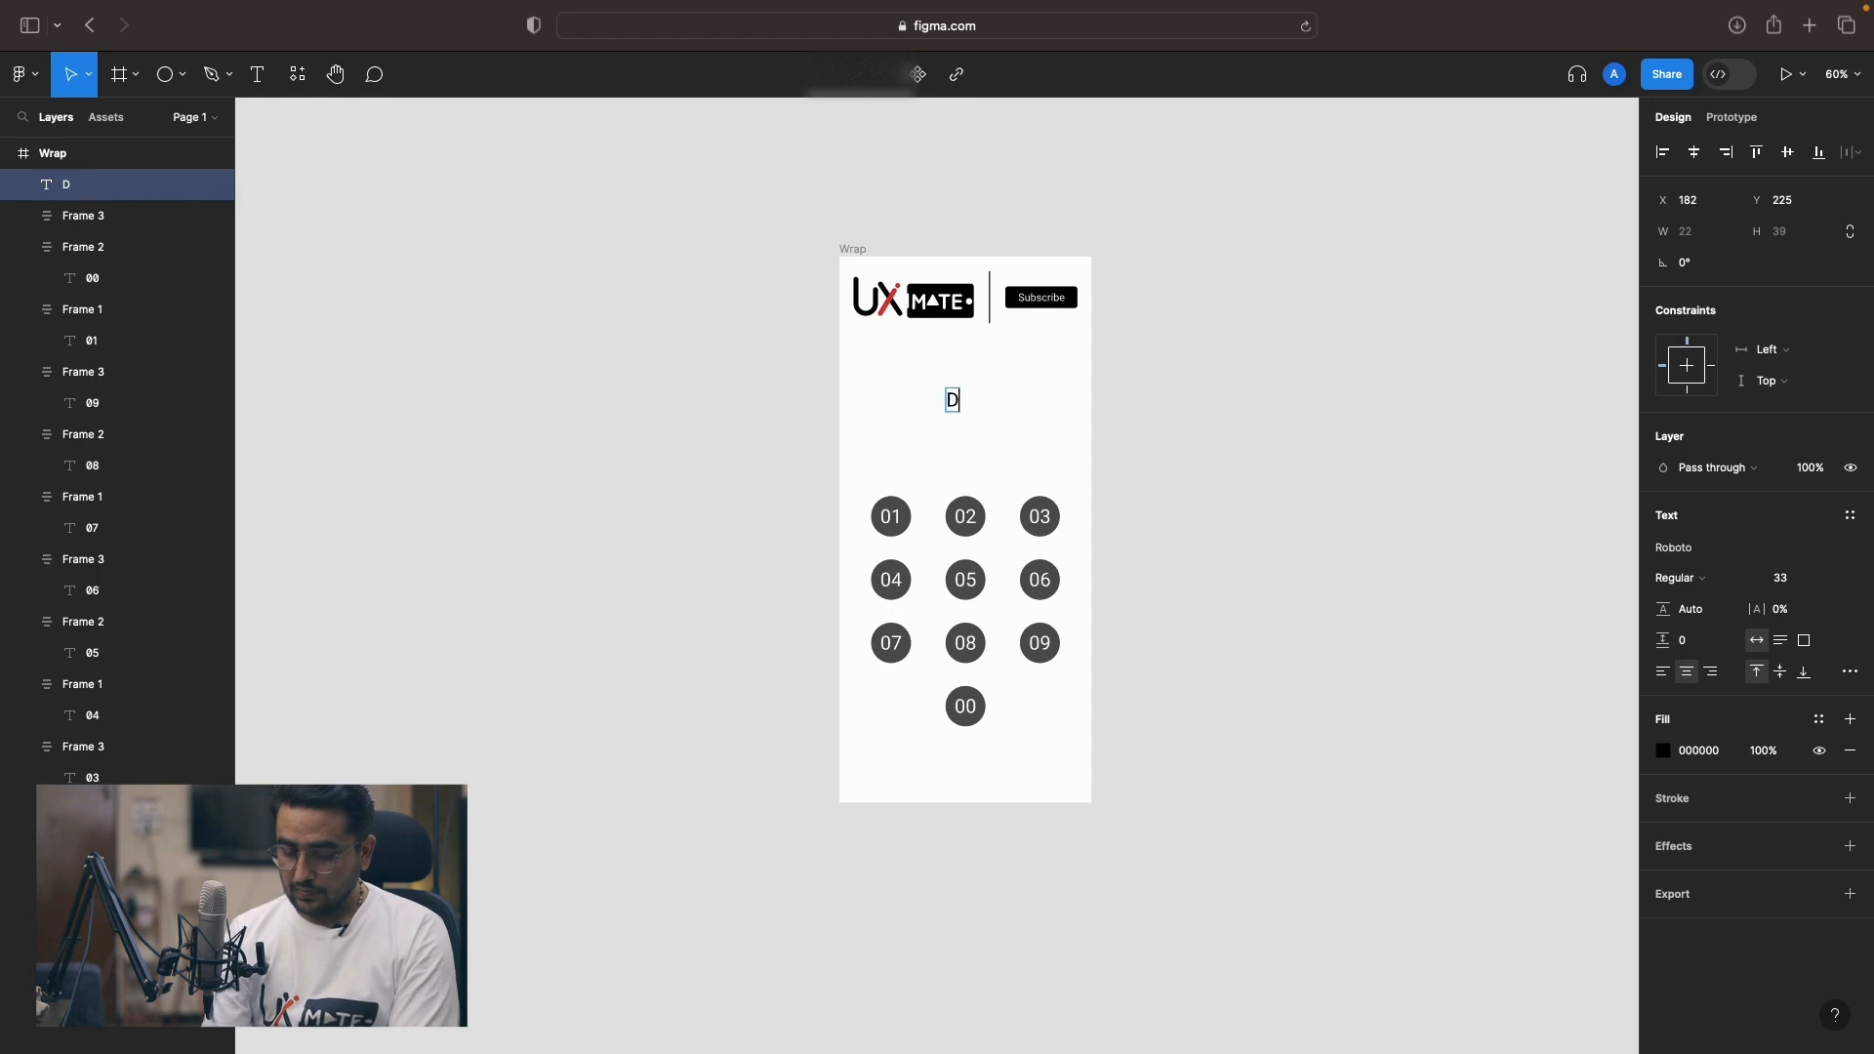
type("ialled Number")
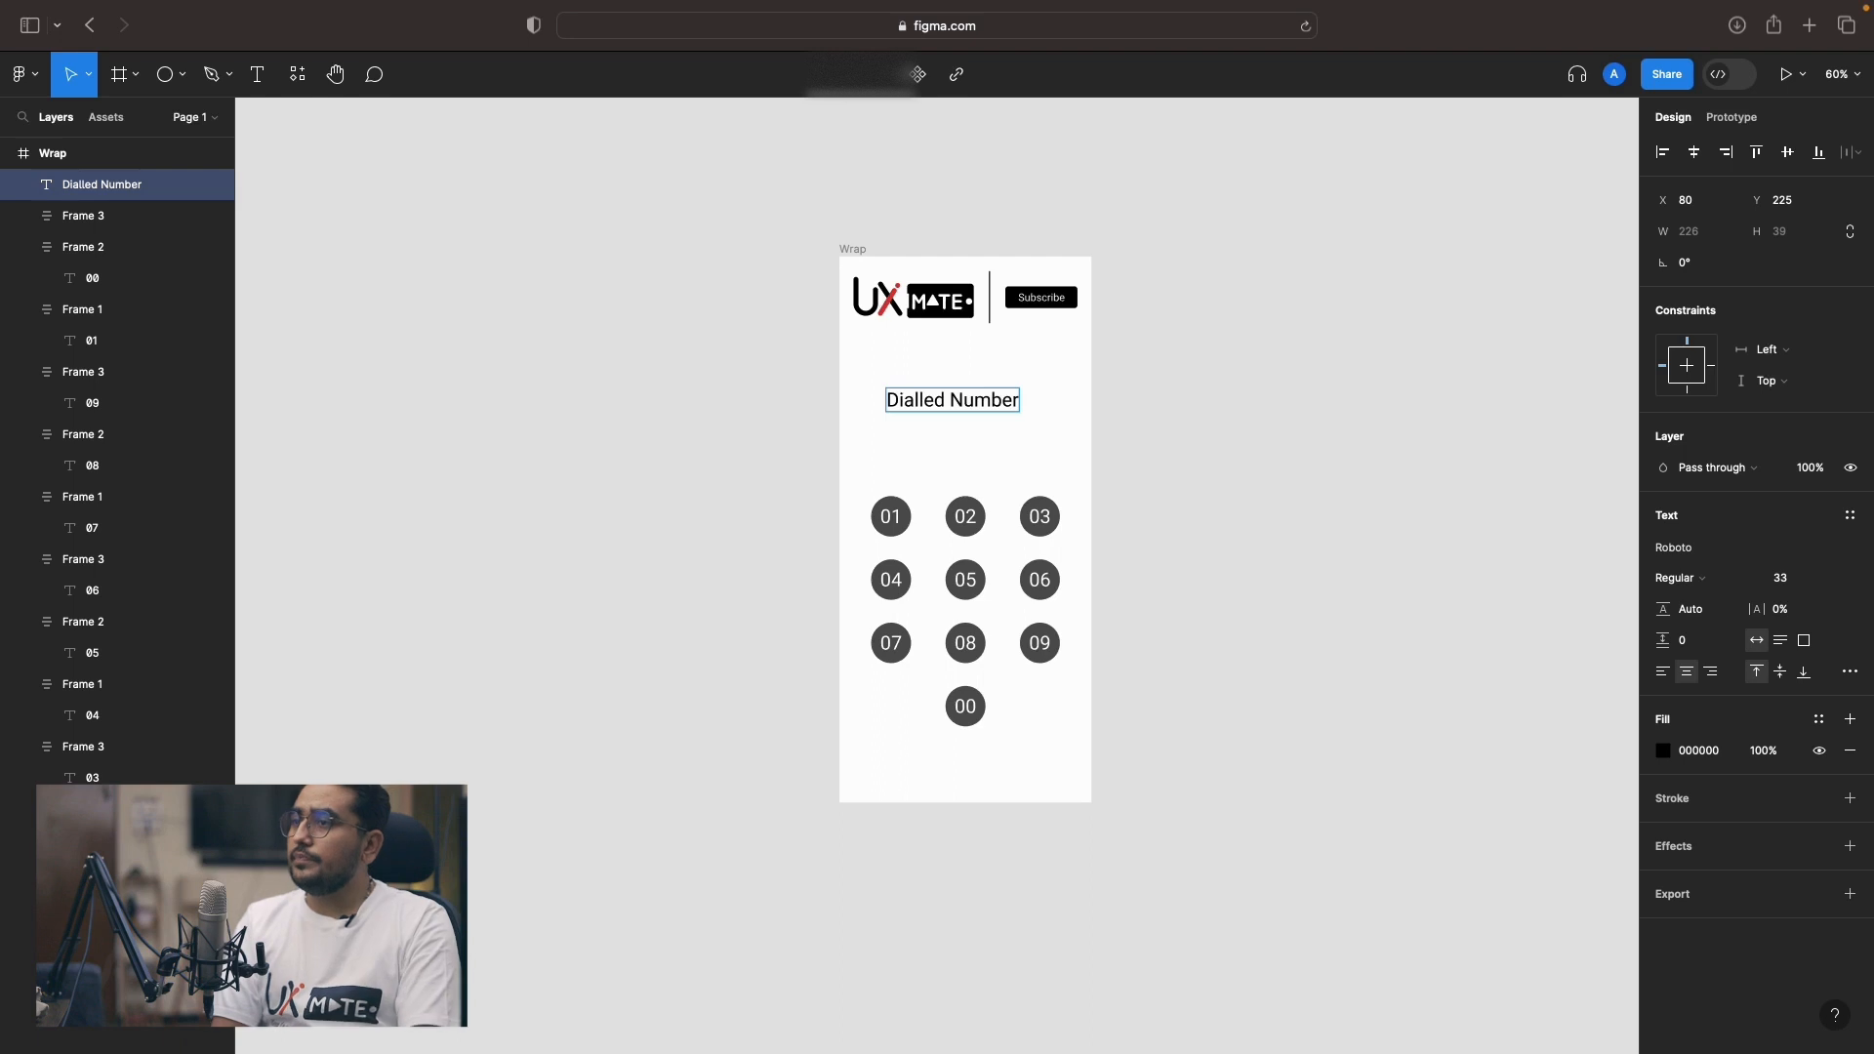
key("Escape")
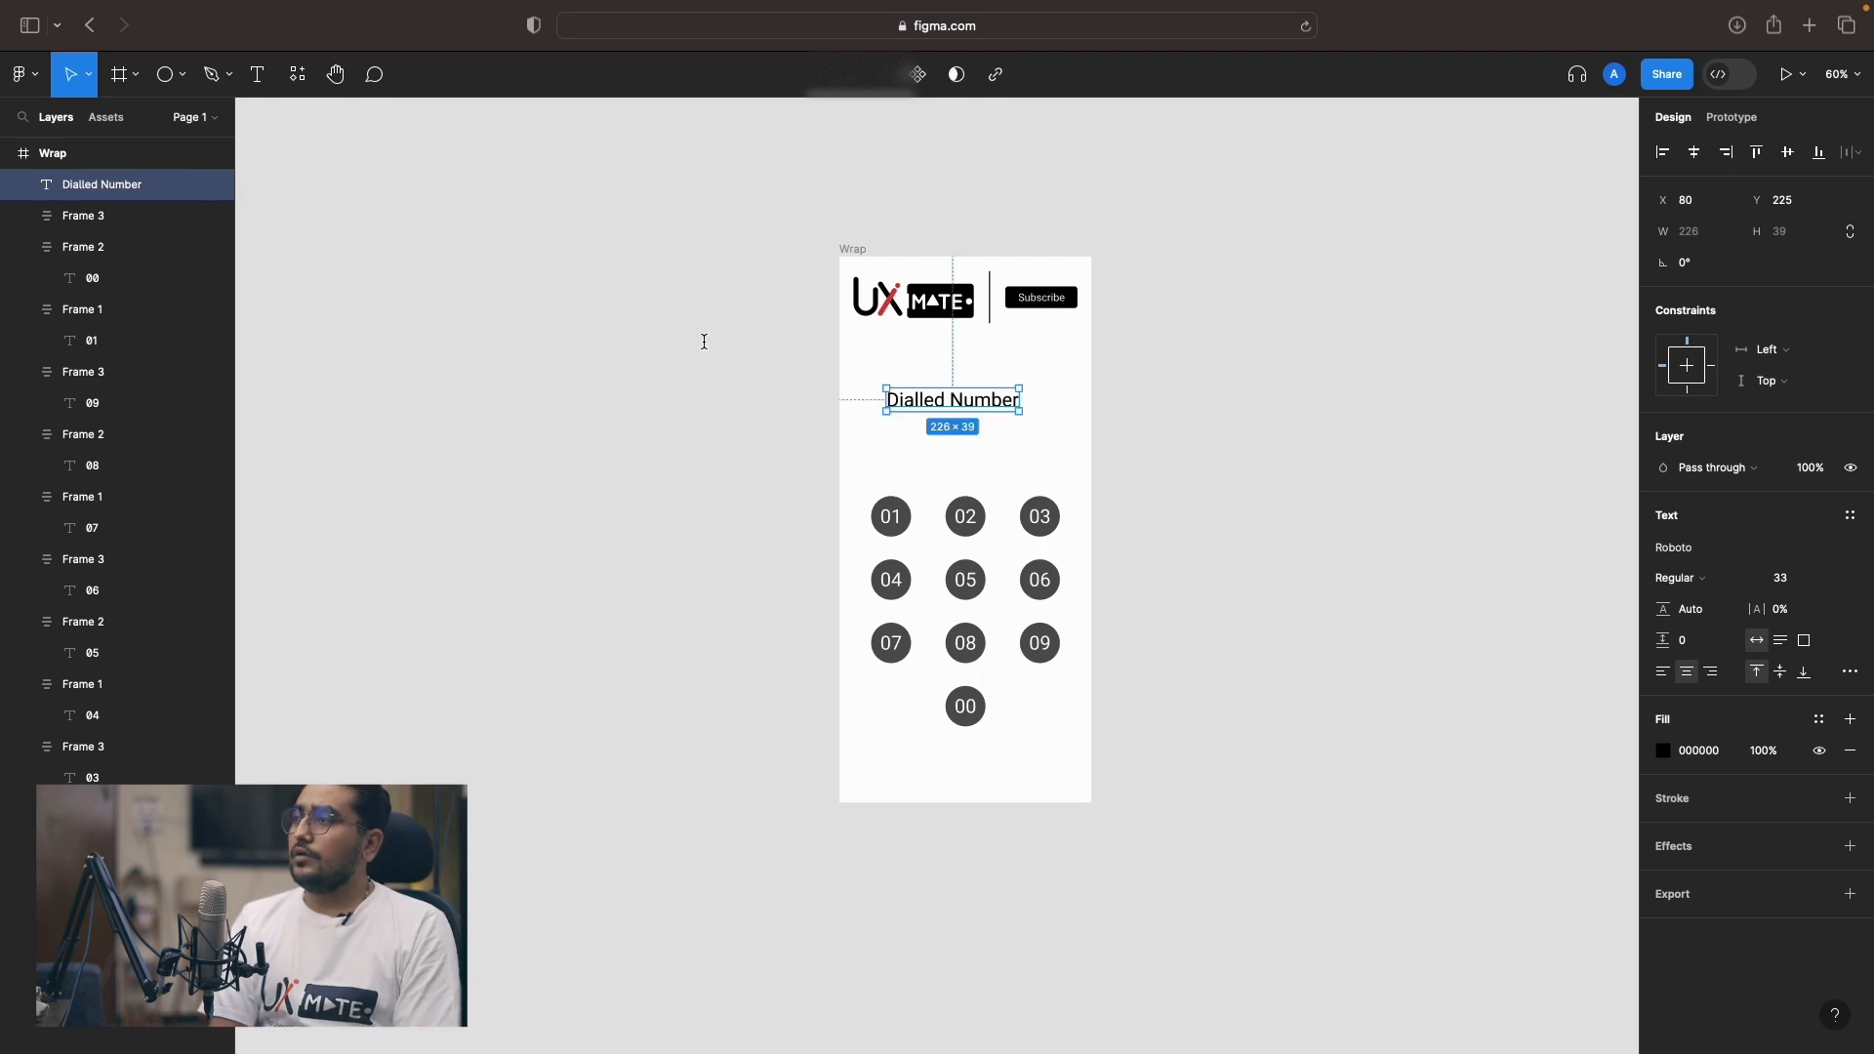
left_click(1694, 153)
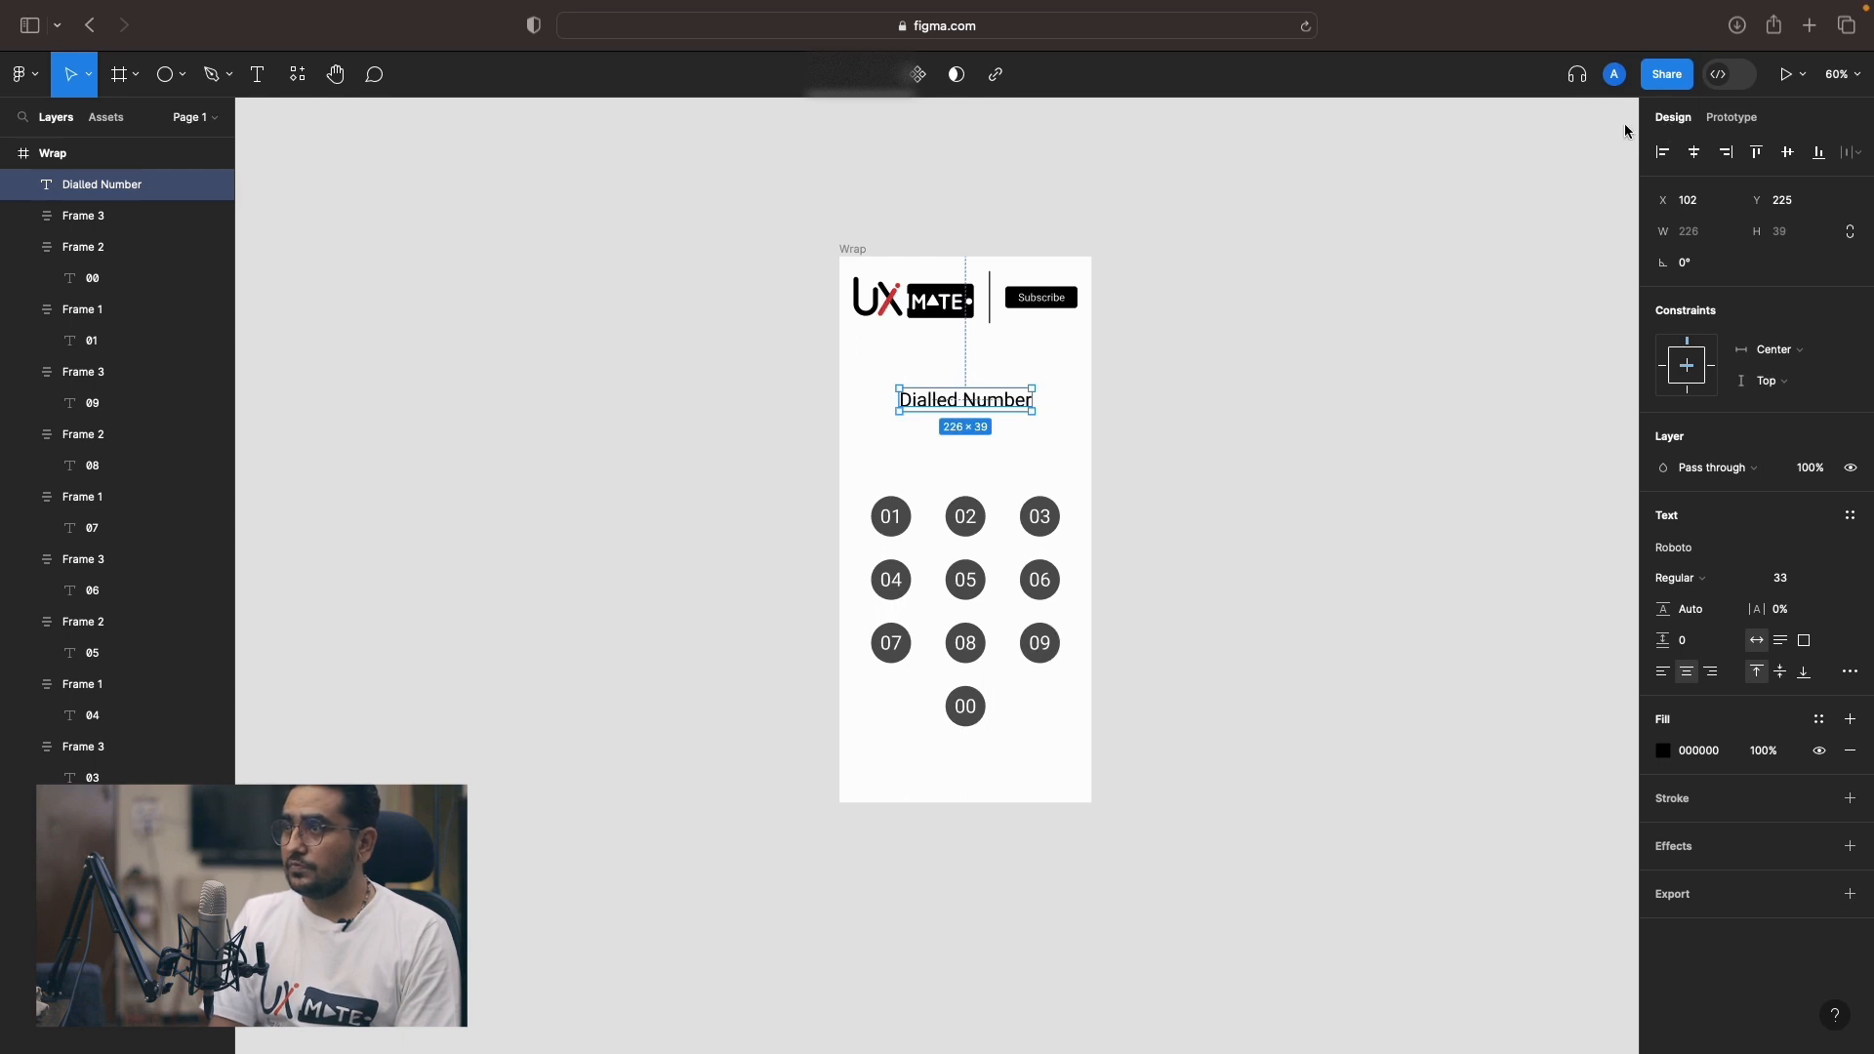
left_click(1336, 264)
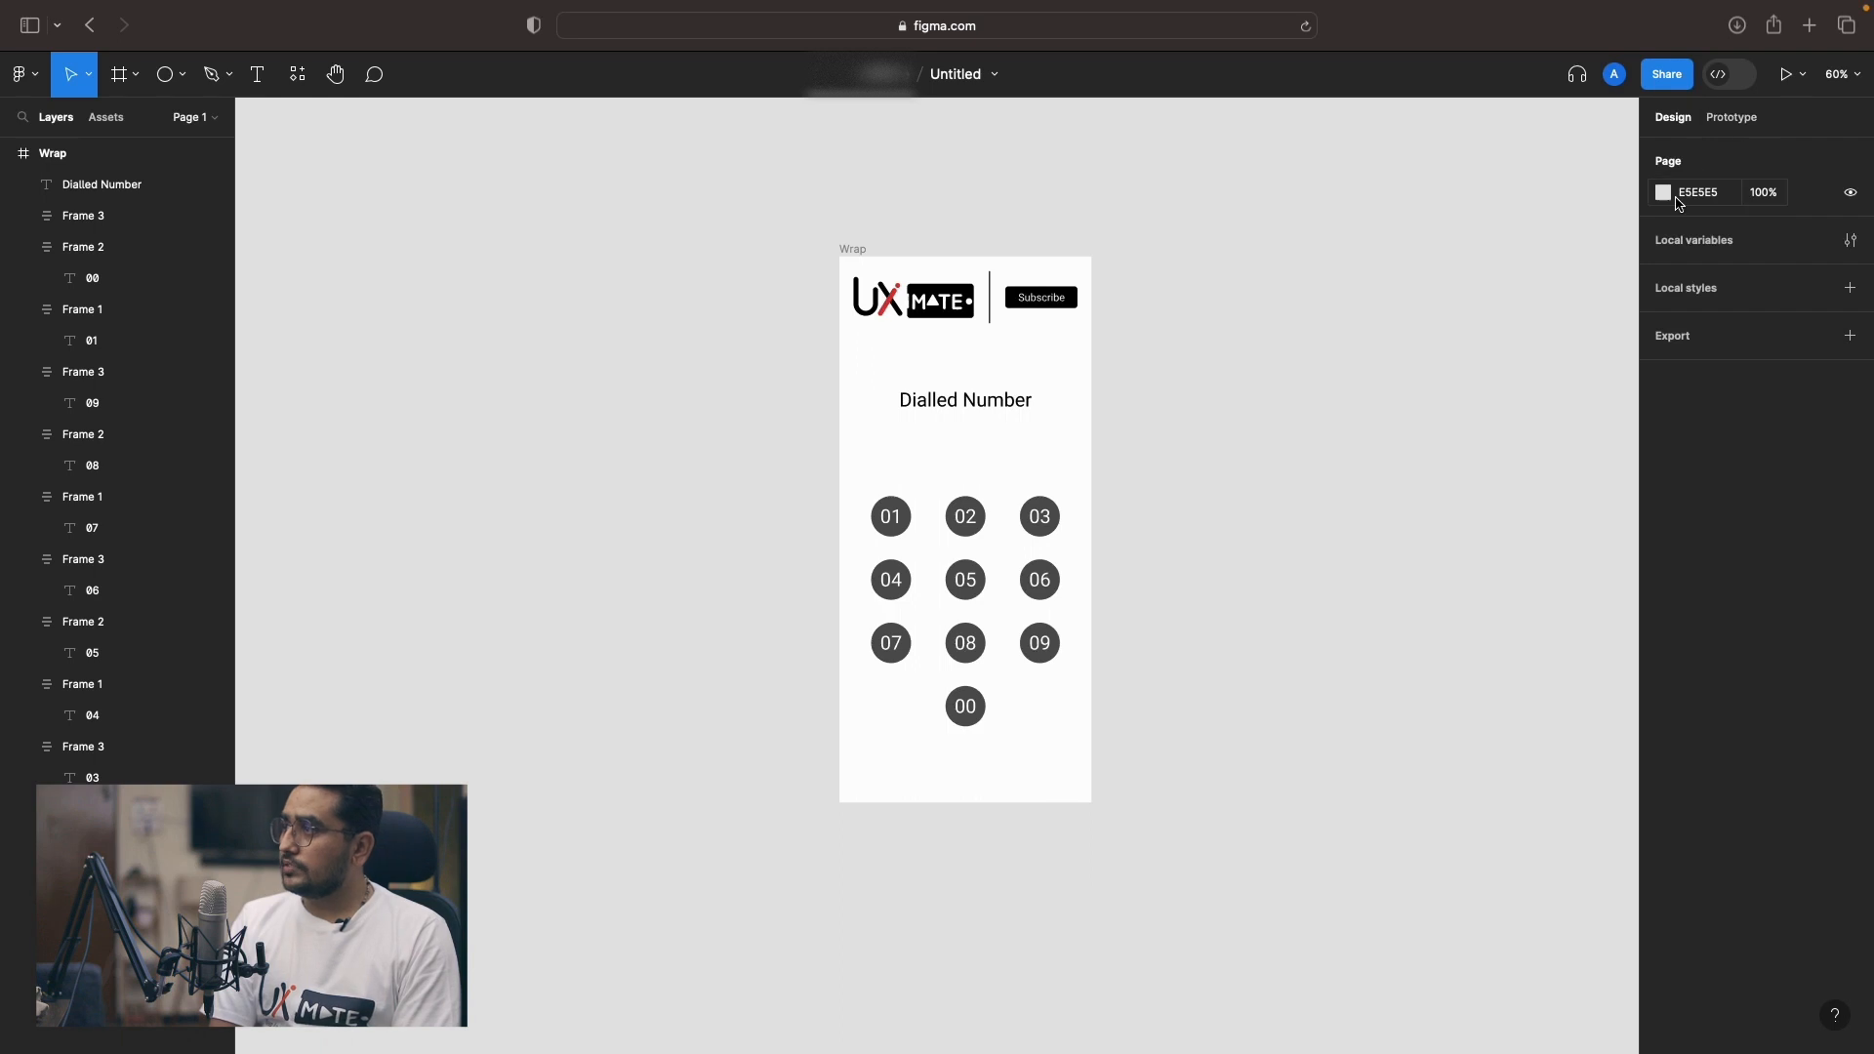
Create a local string variable named inoutNumber and leave its value empty.
left_click(1681, 250)
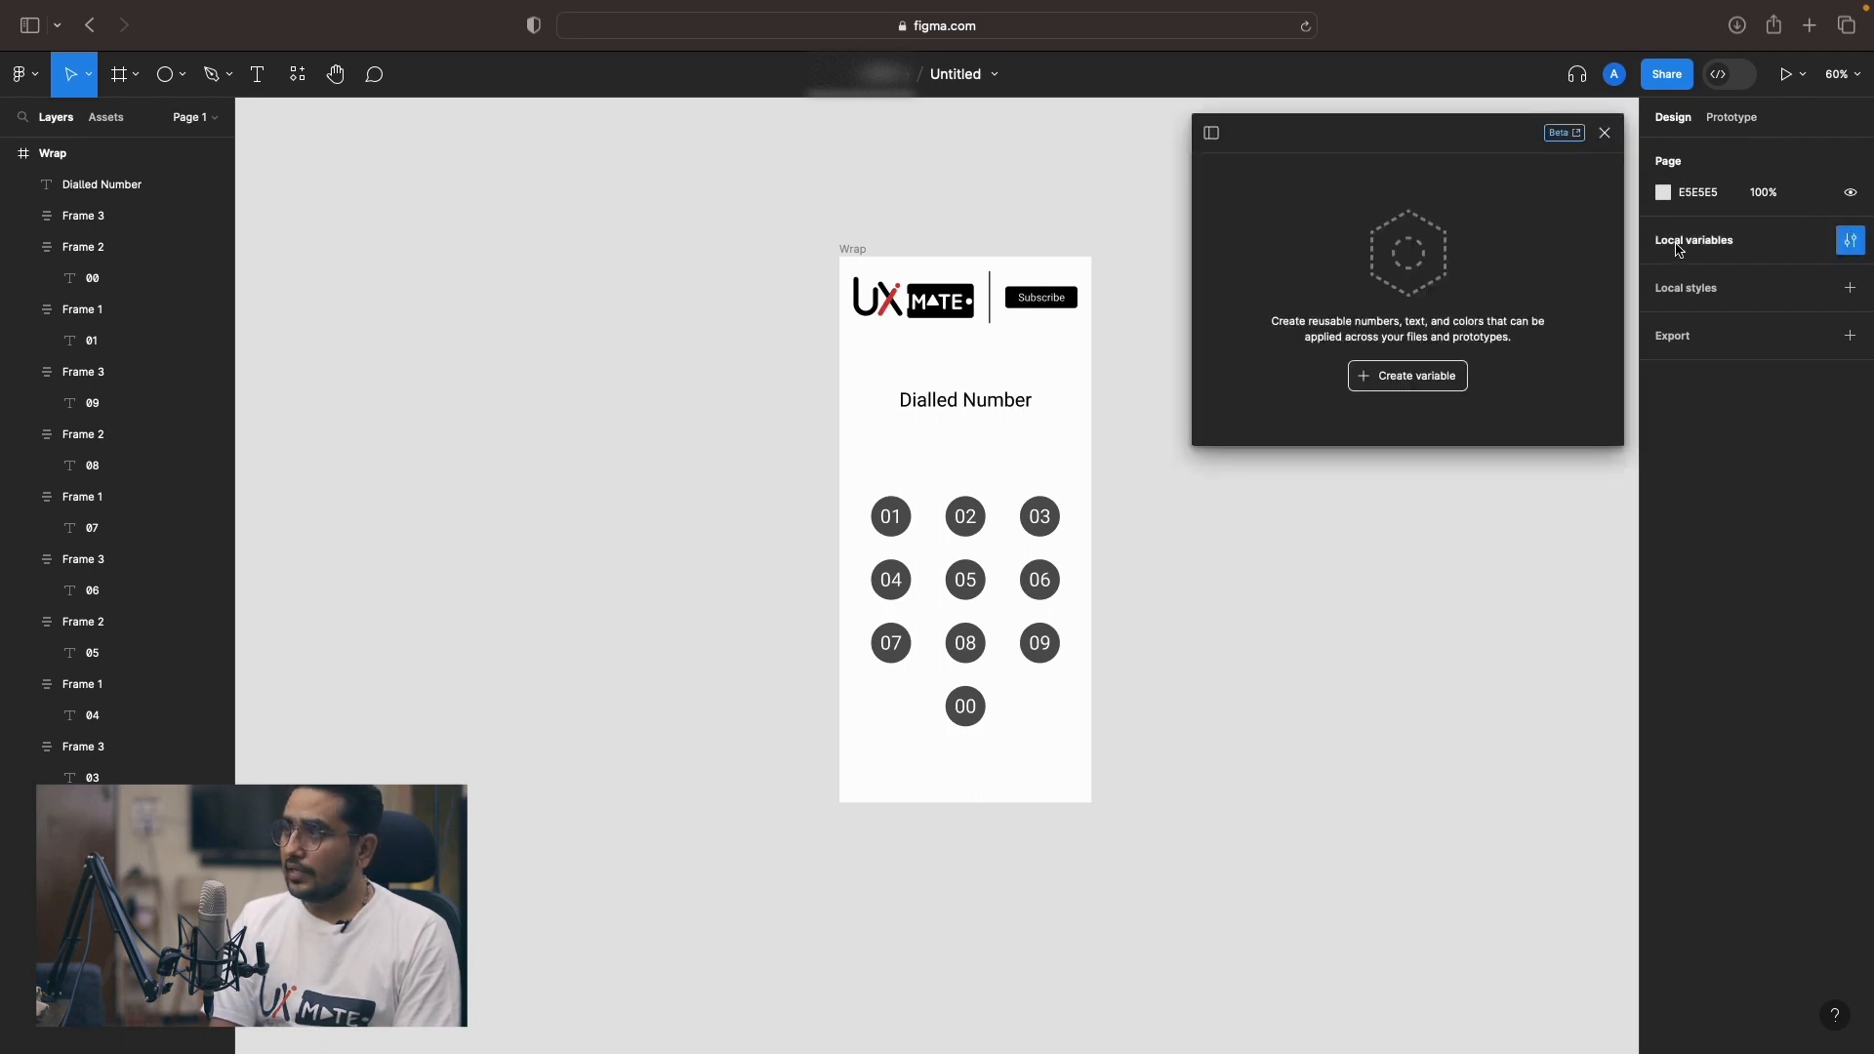
left_click(1414, 379)
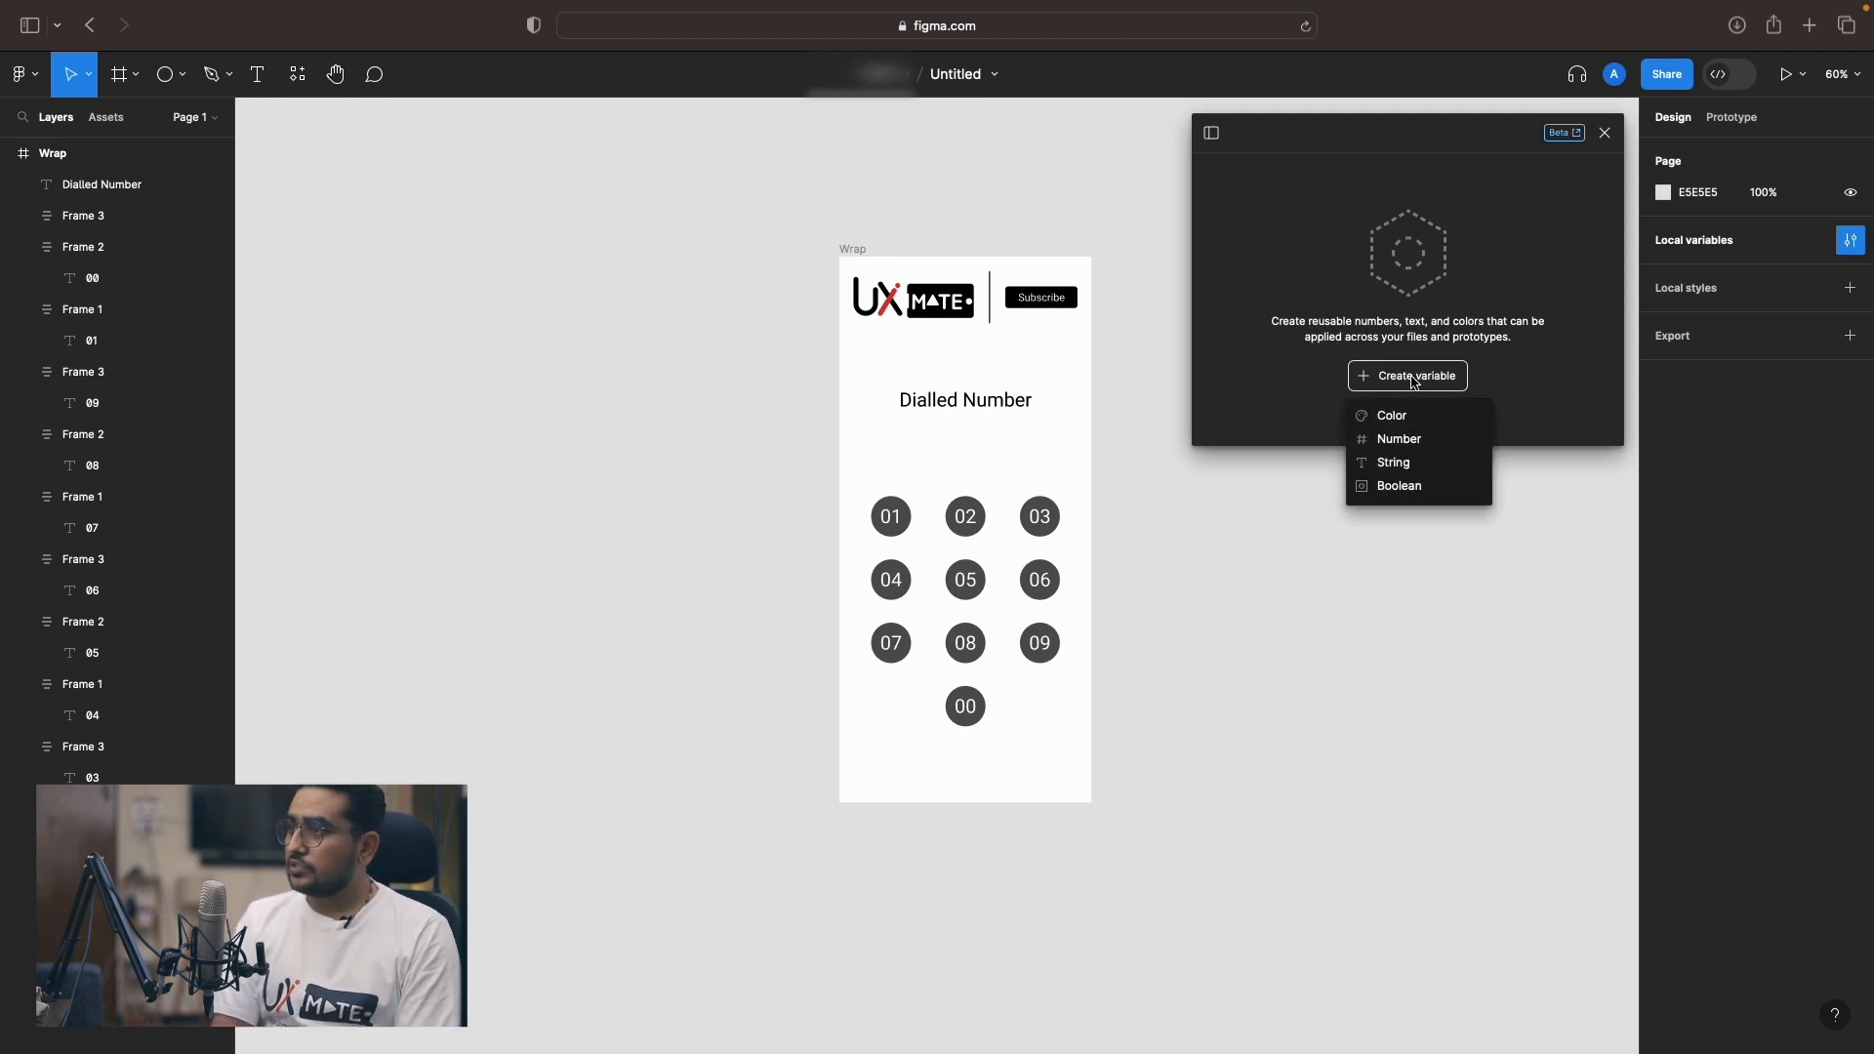
left_click(1406, 462)
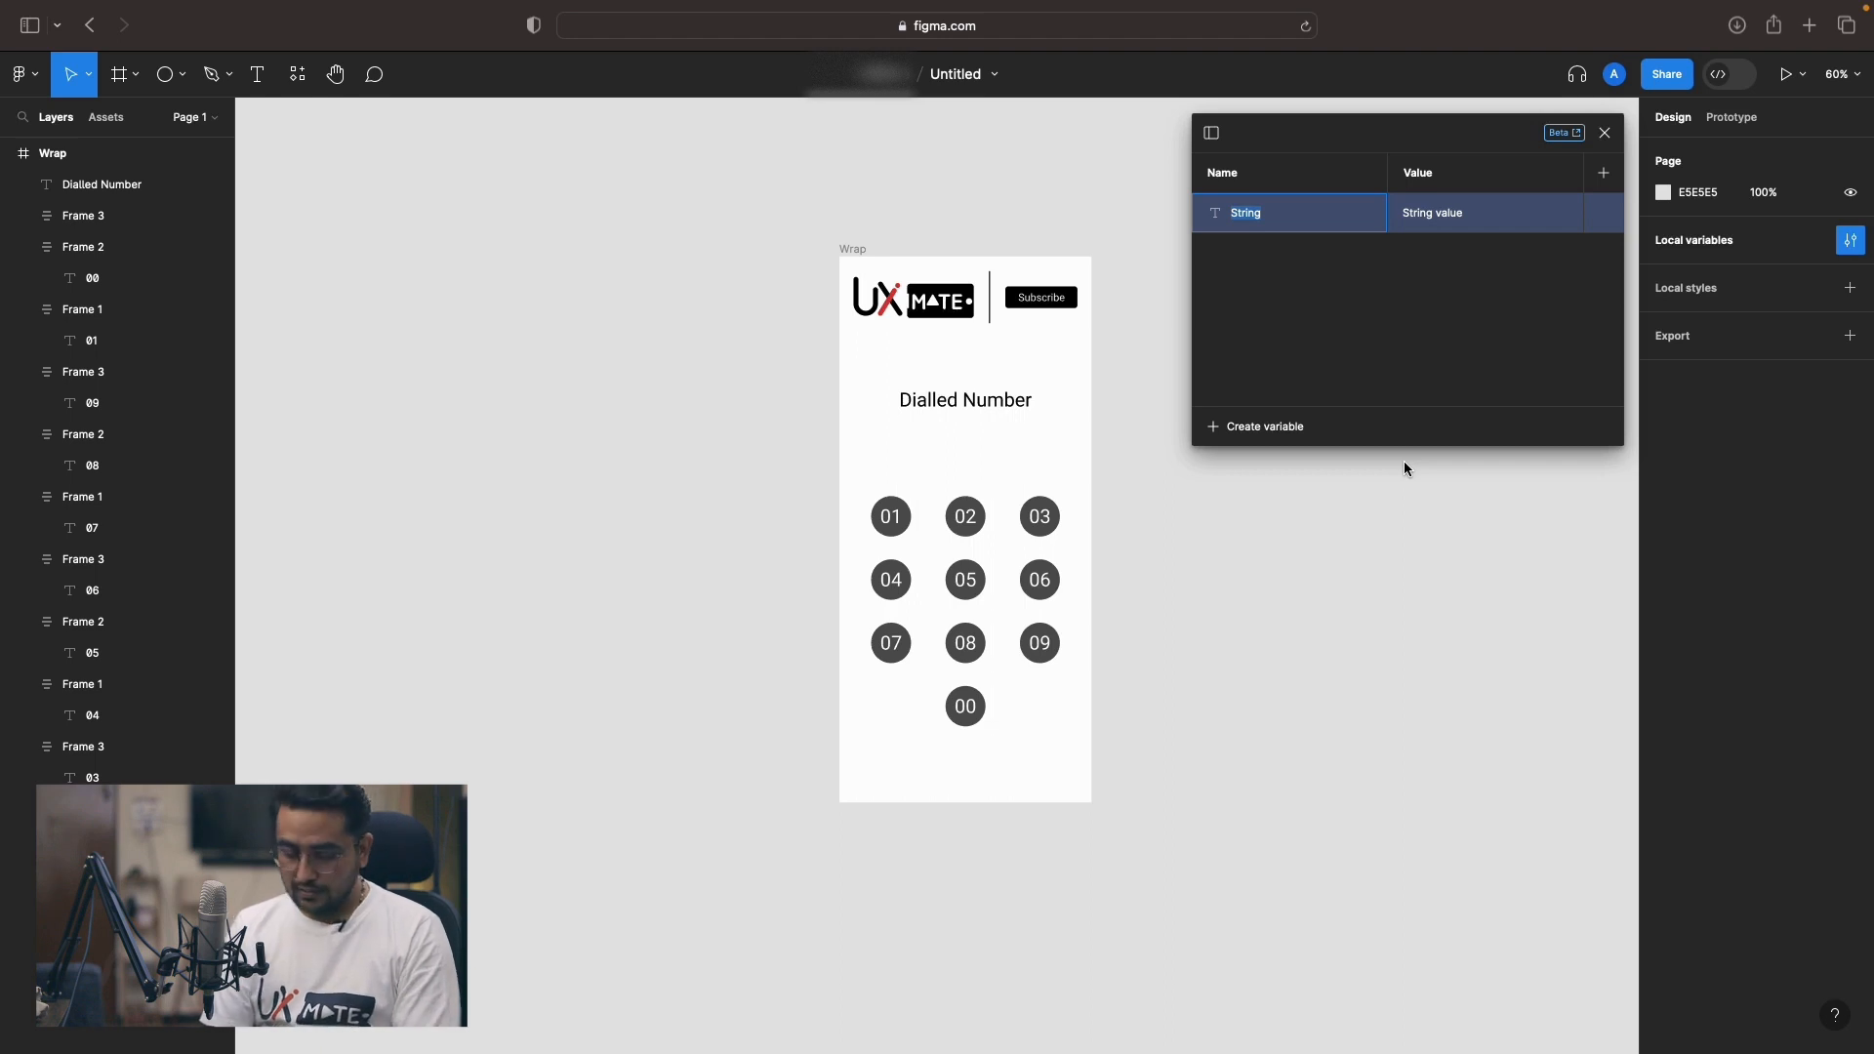
type("di")
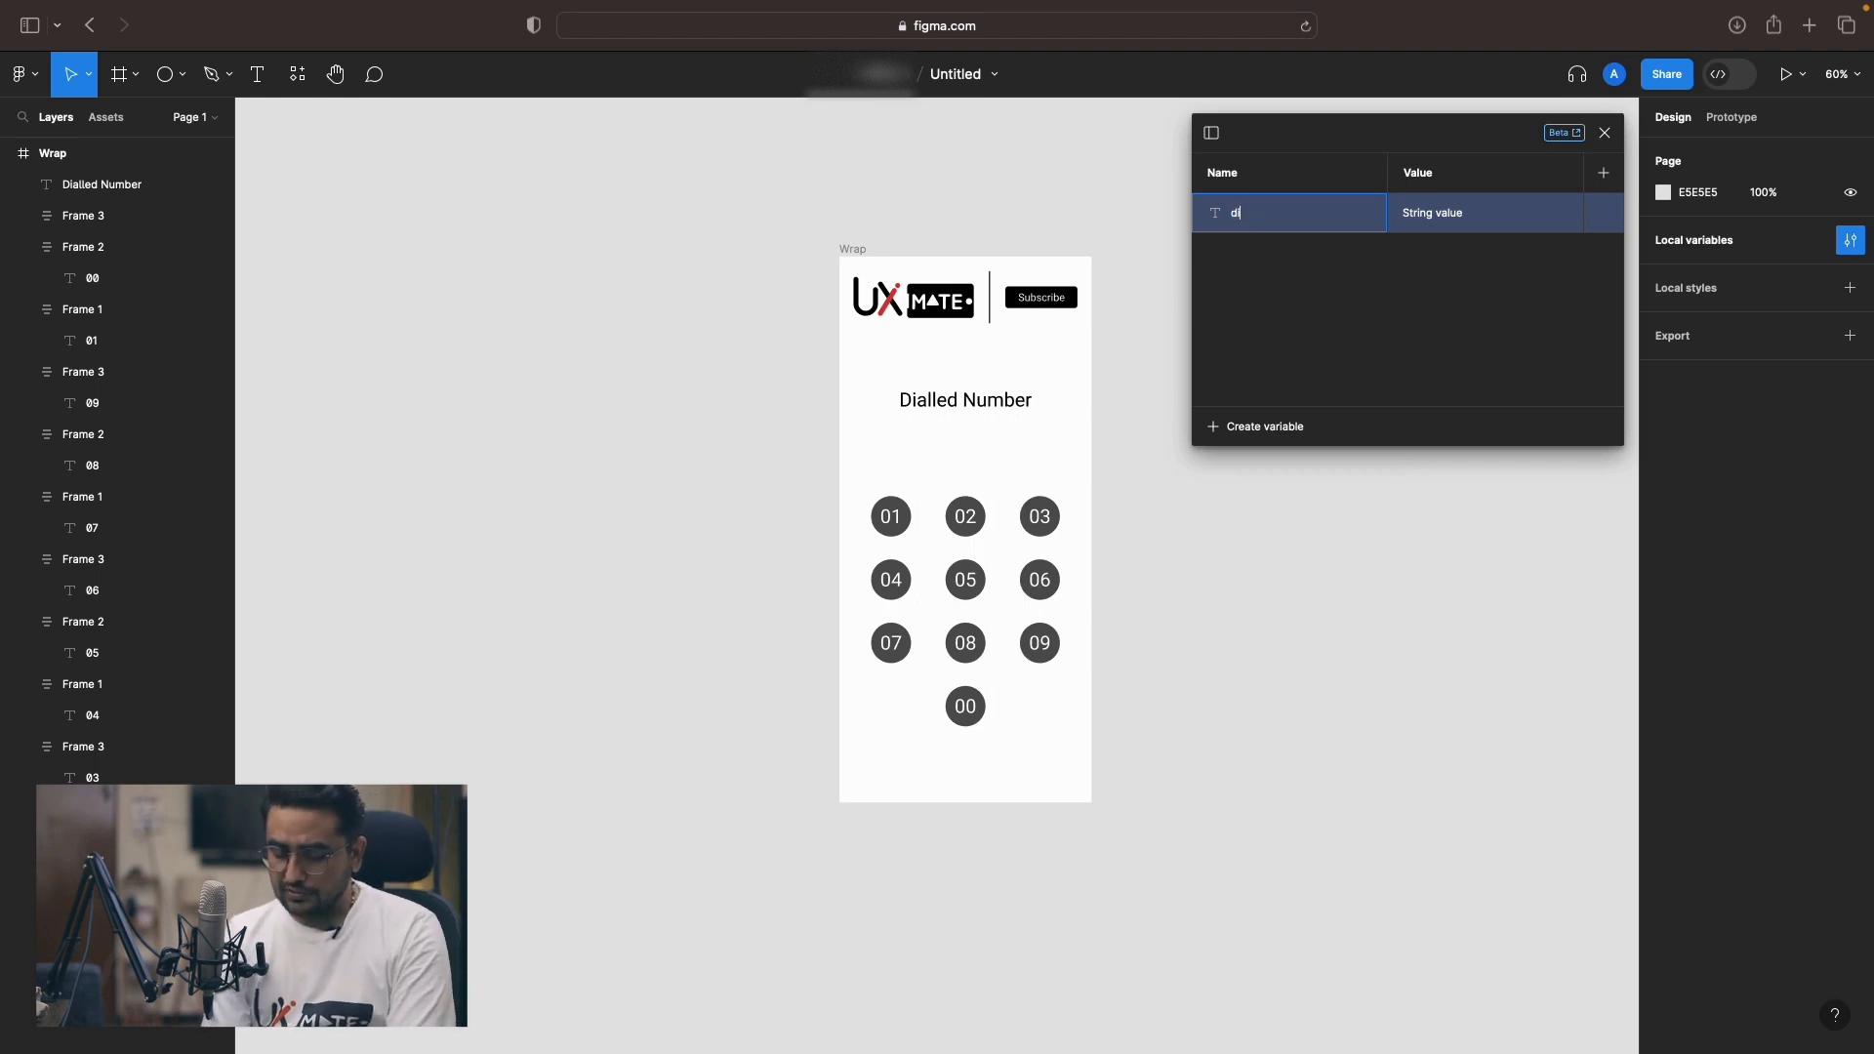
type("alinoutNumber")
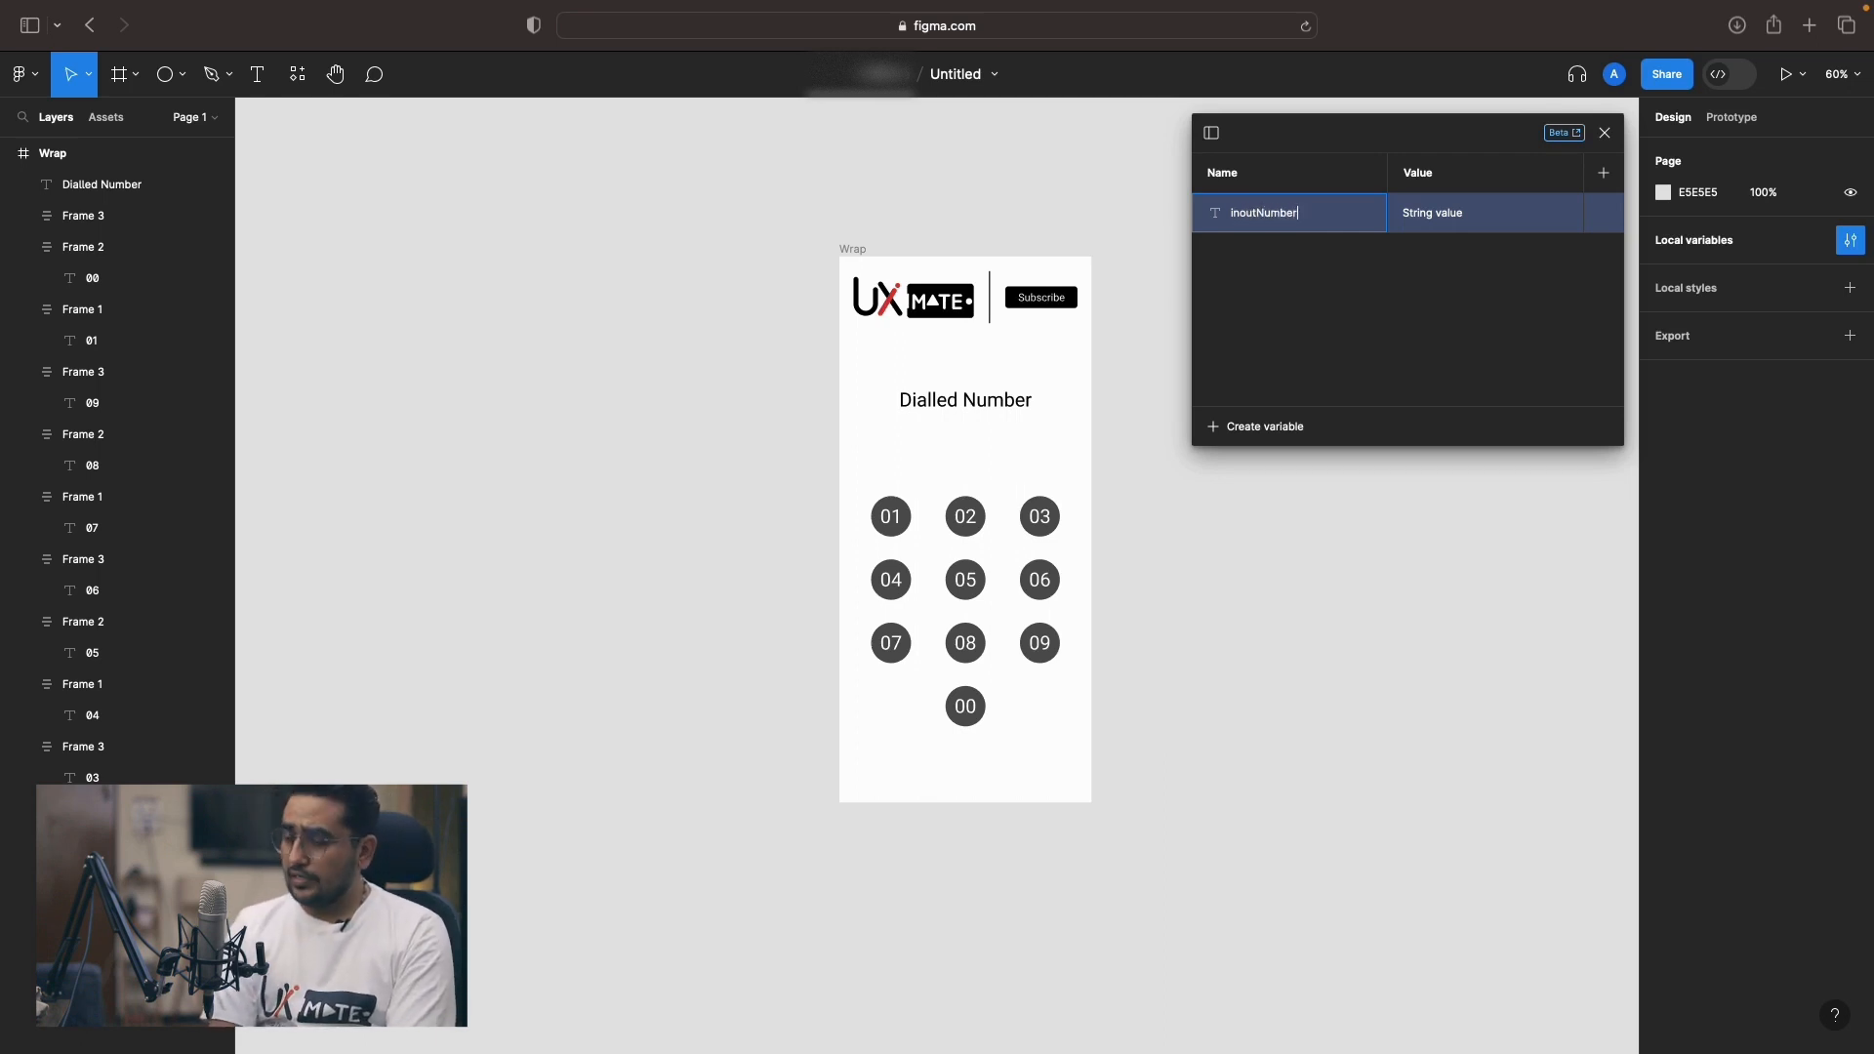
left_click(1448, 214)
left_click(1448, 214)
key("BackSpace")
left_click(1381, 317)
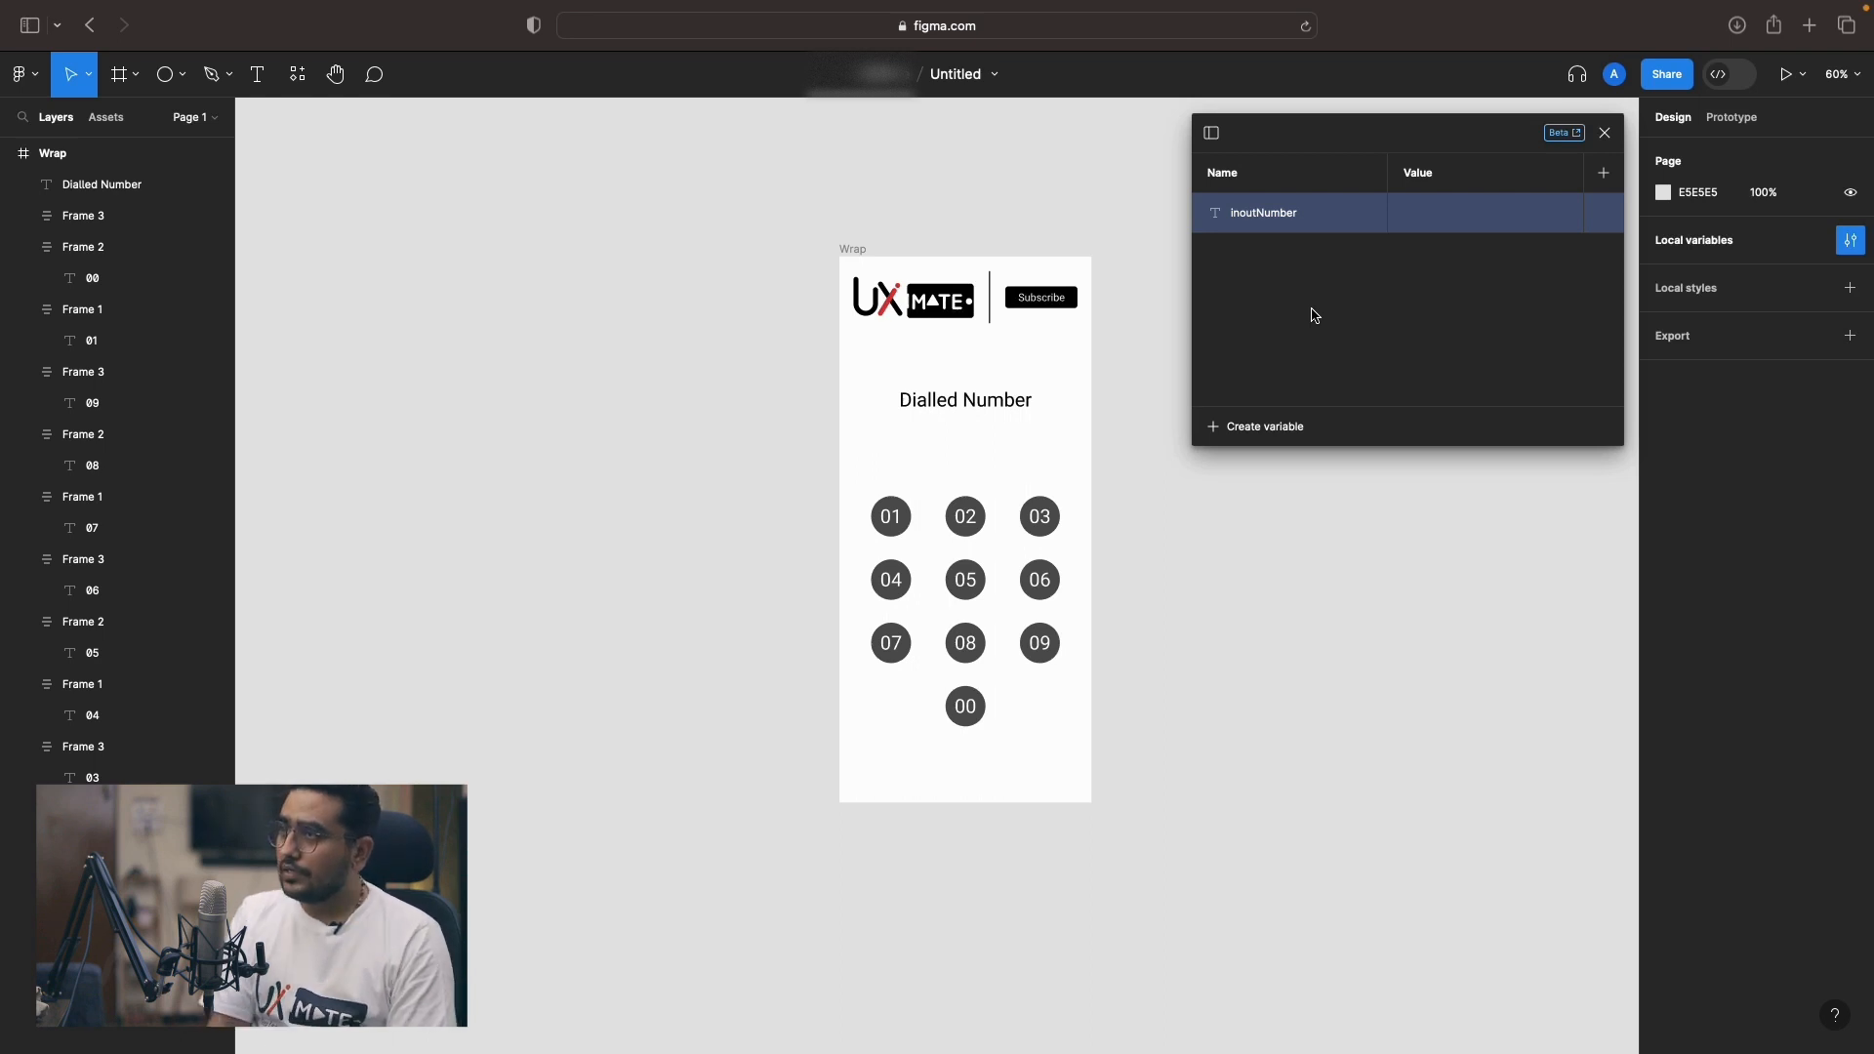
Create a number variable named length and close the local variables.
left_click(1277, 426)
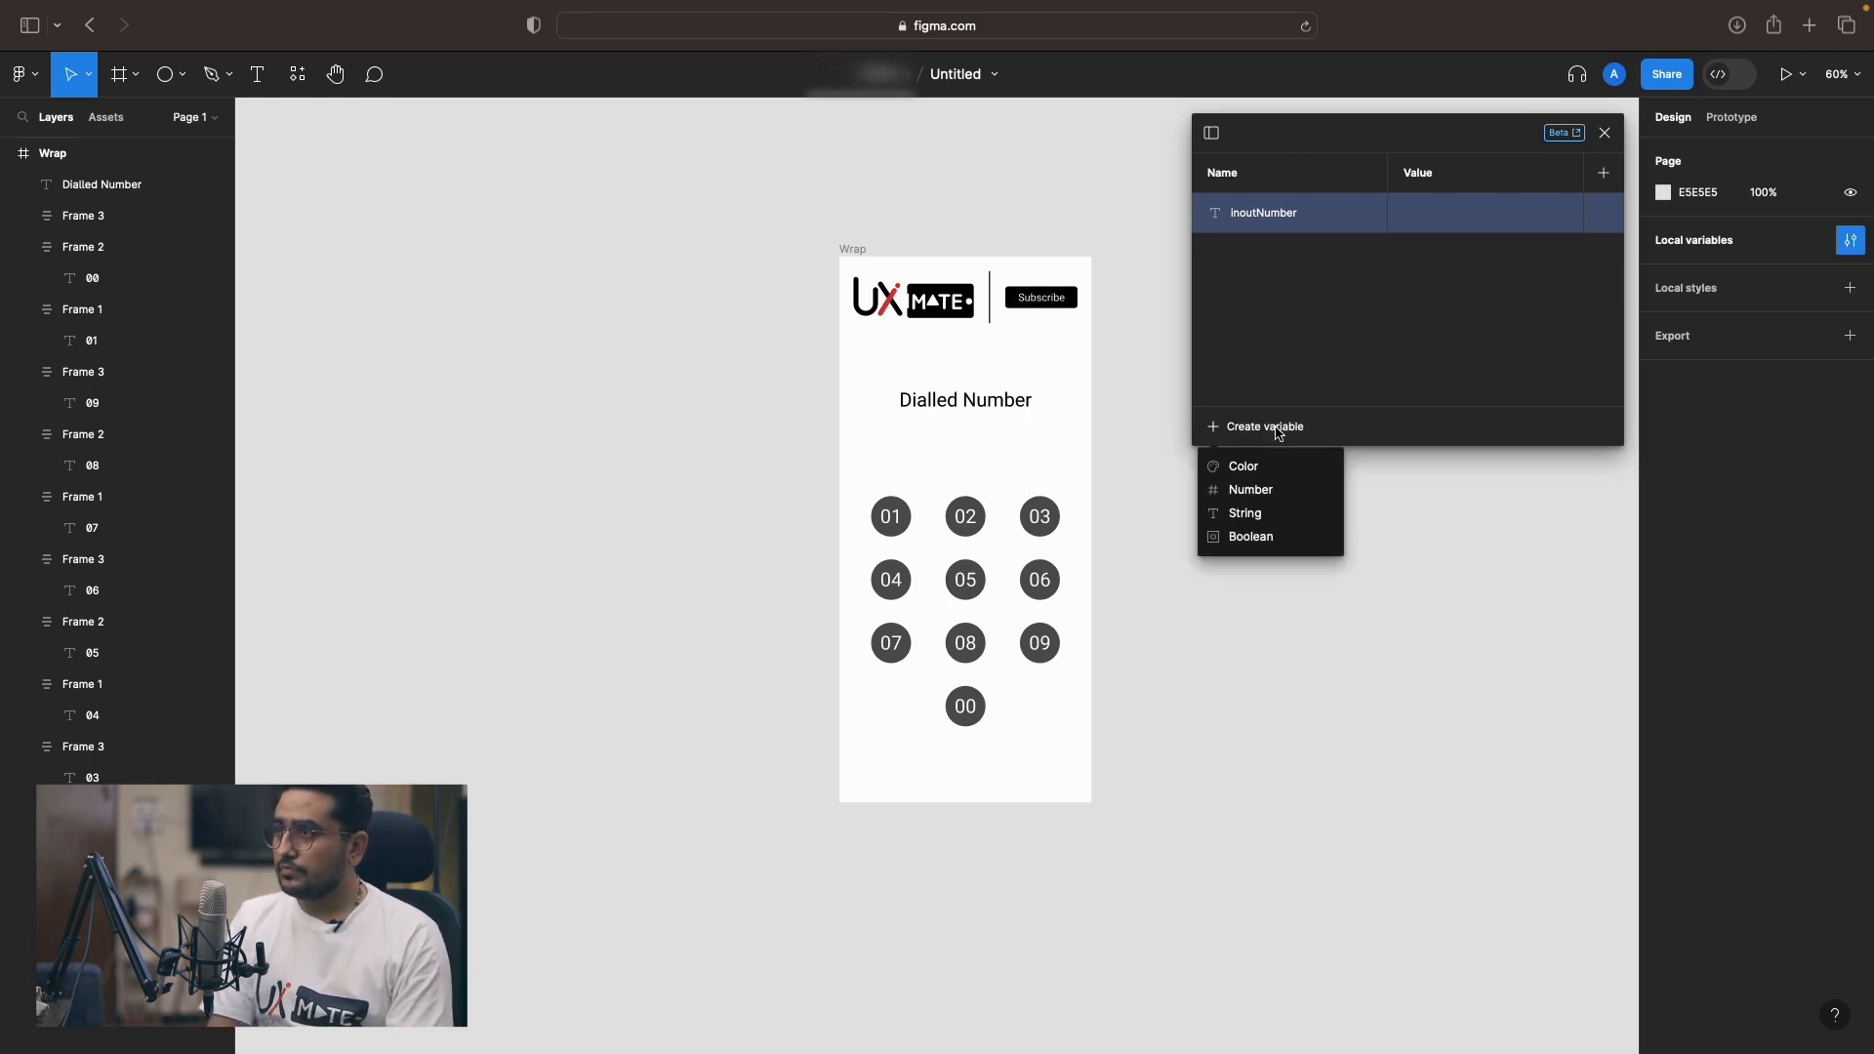
left_click(1250, 495)
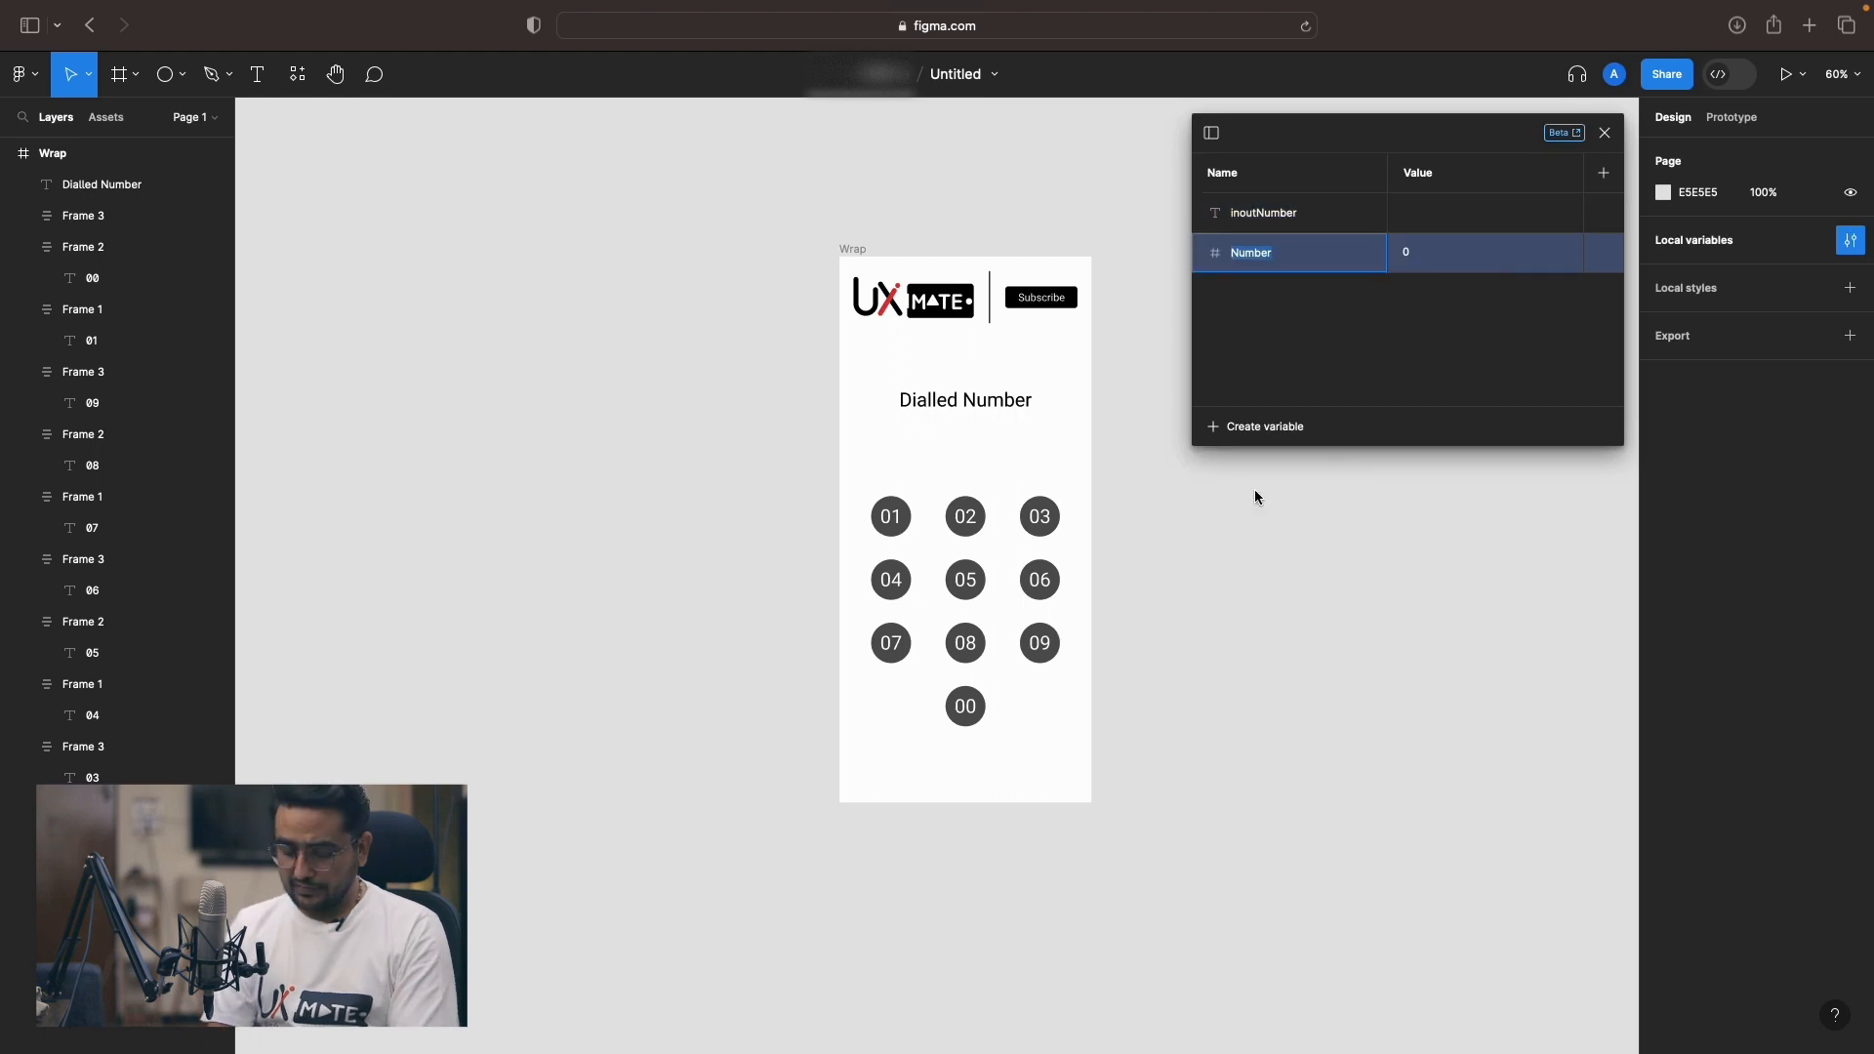
type("I")
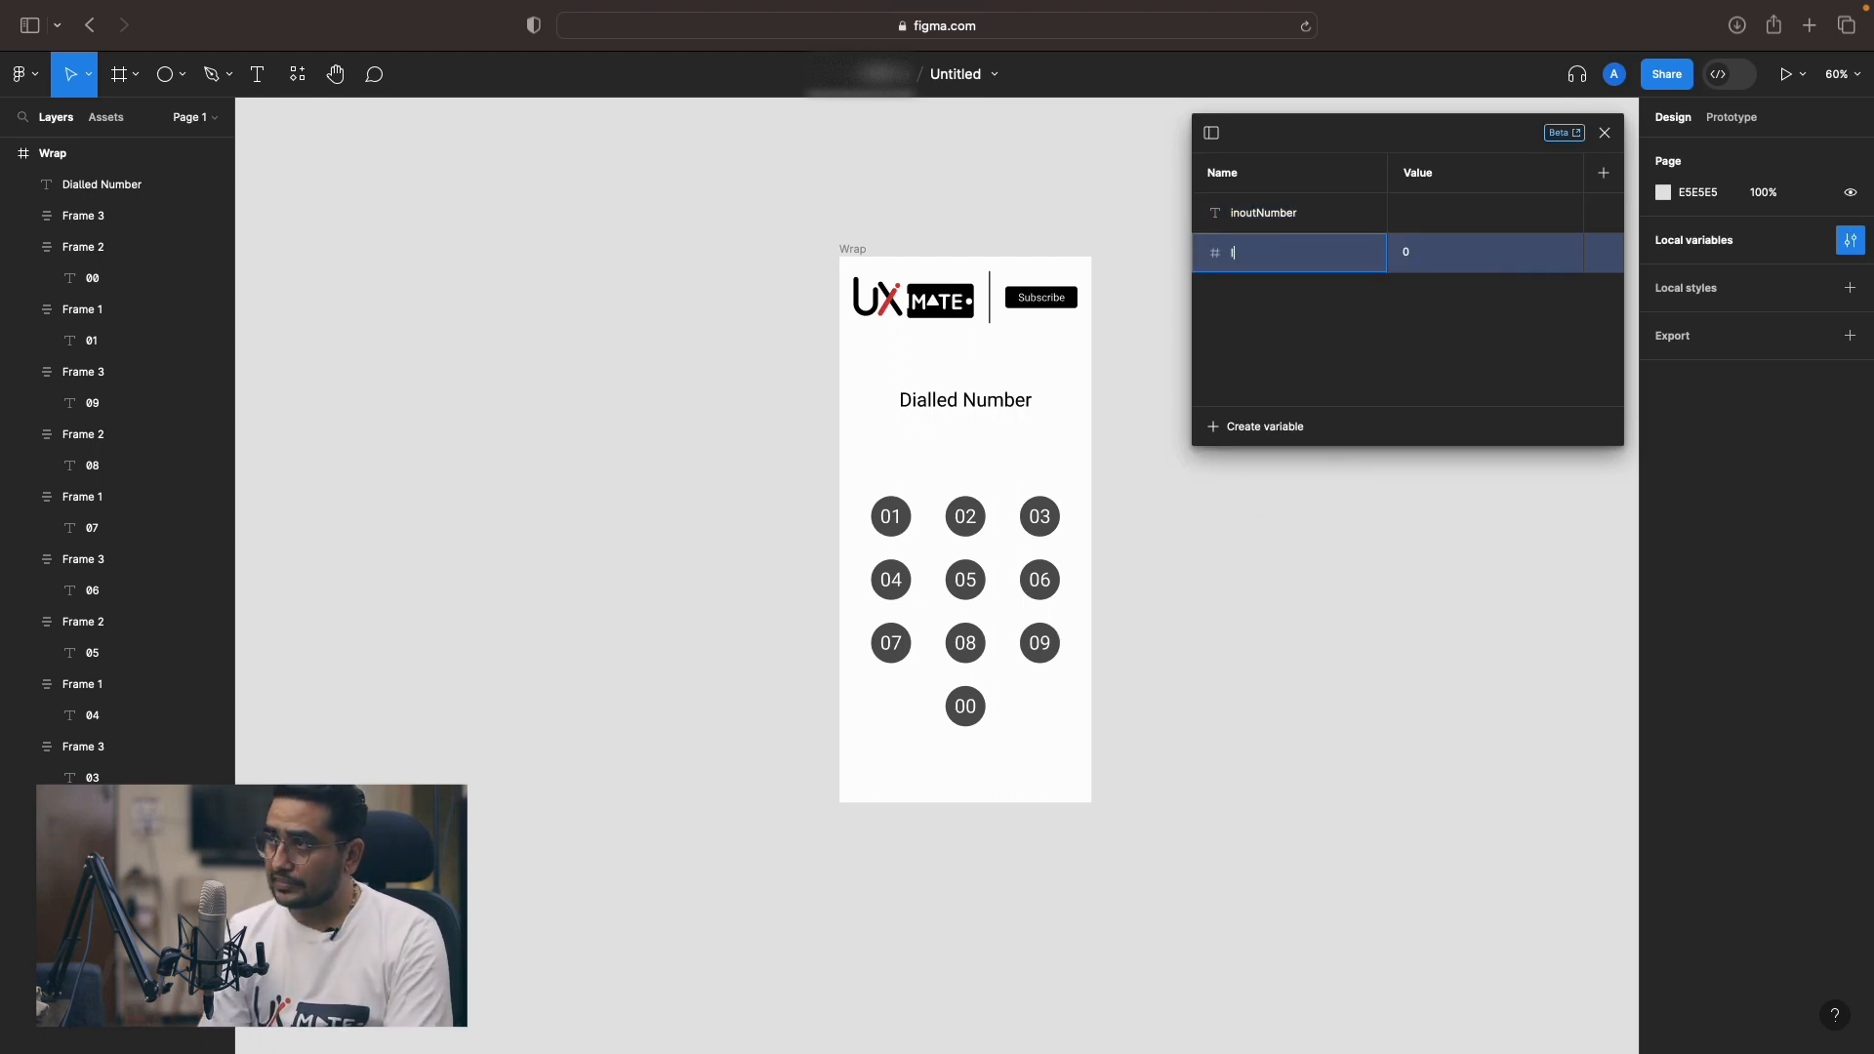
type("engtyh")
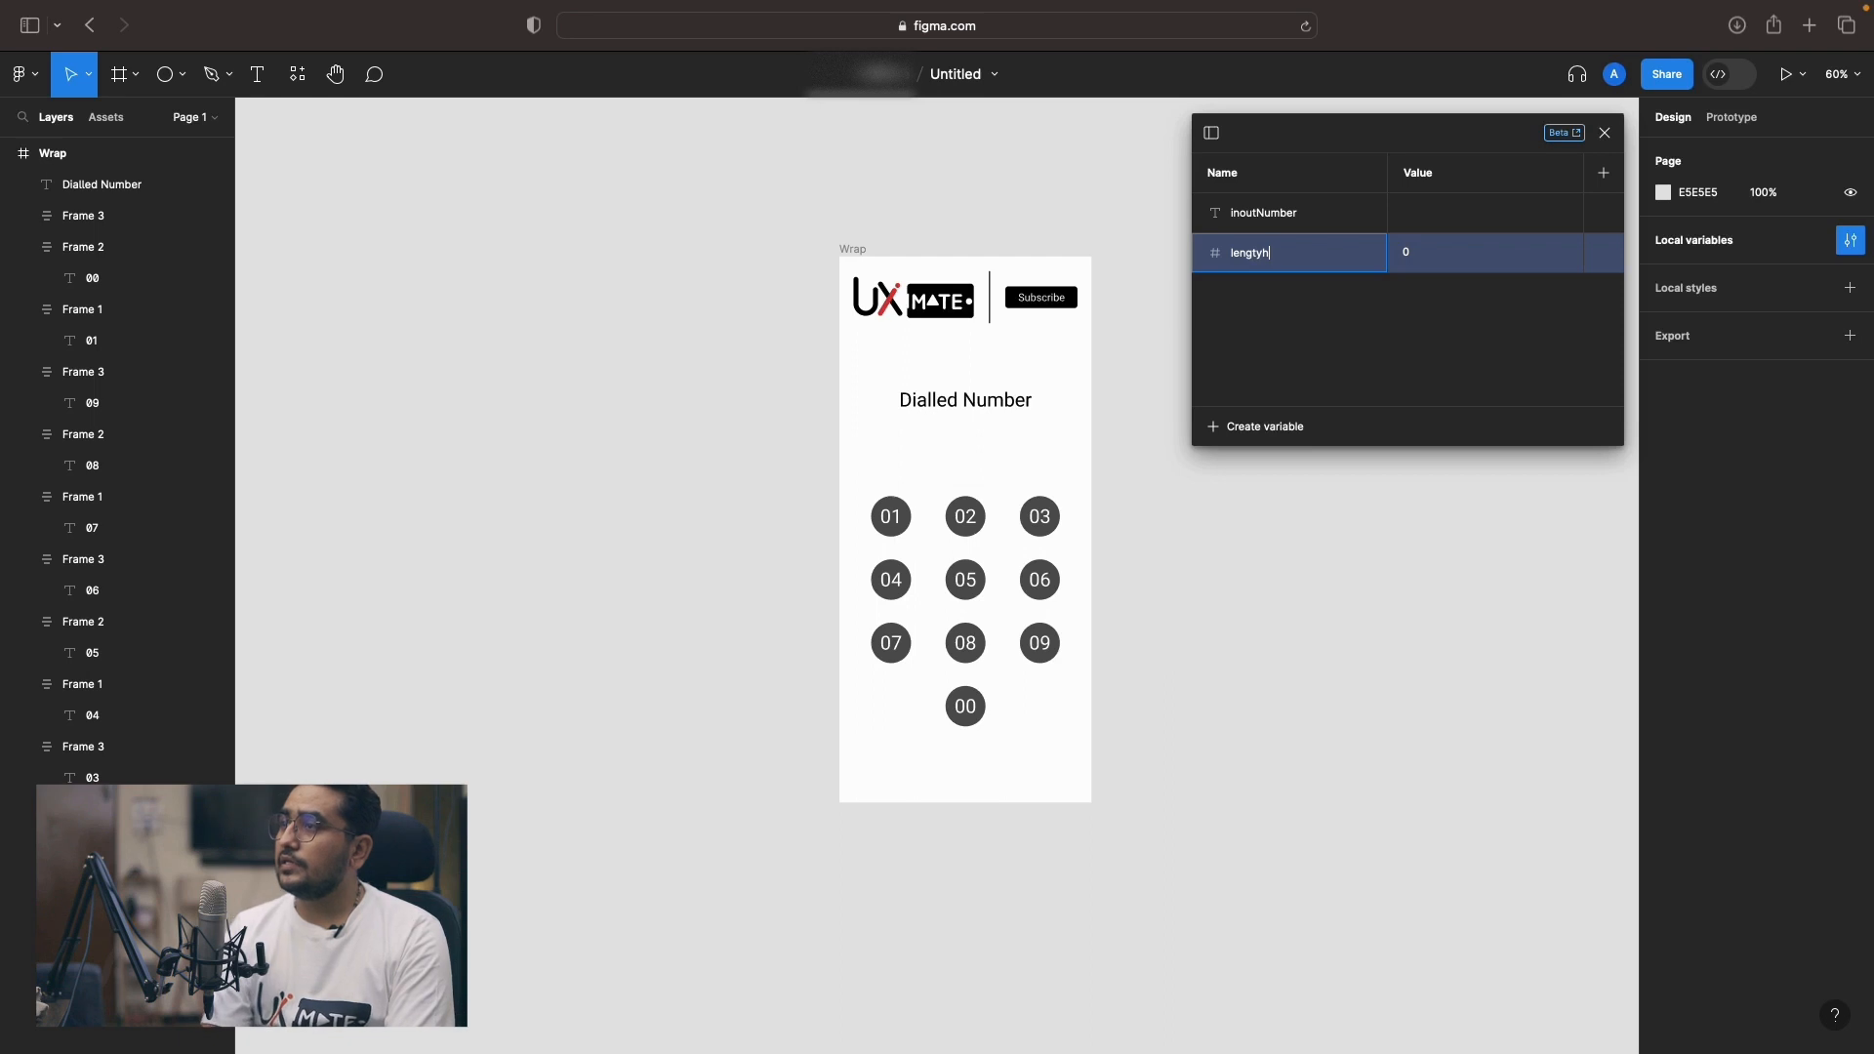
key("BackSpace")
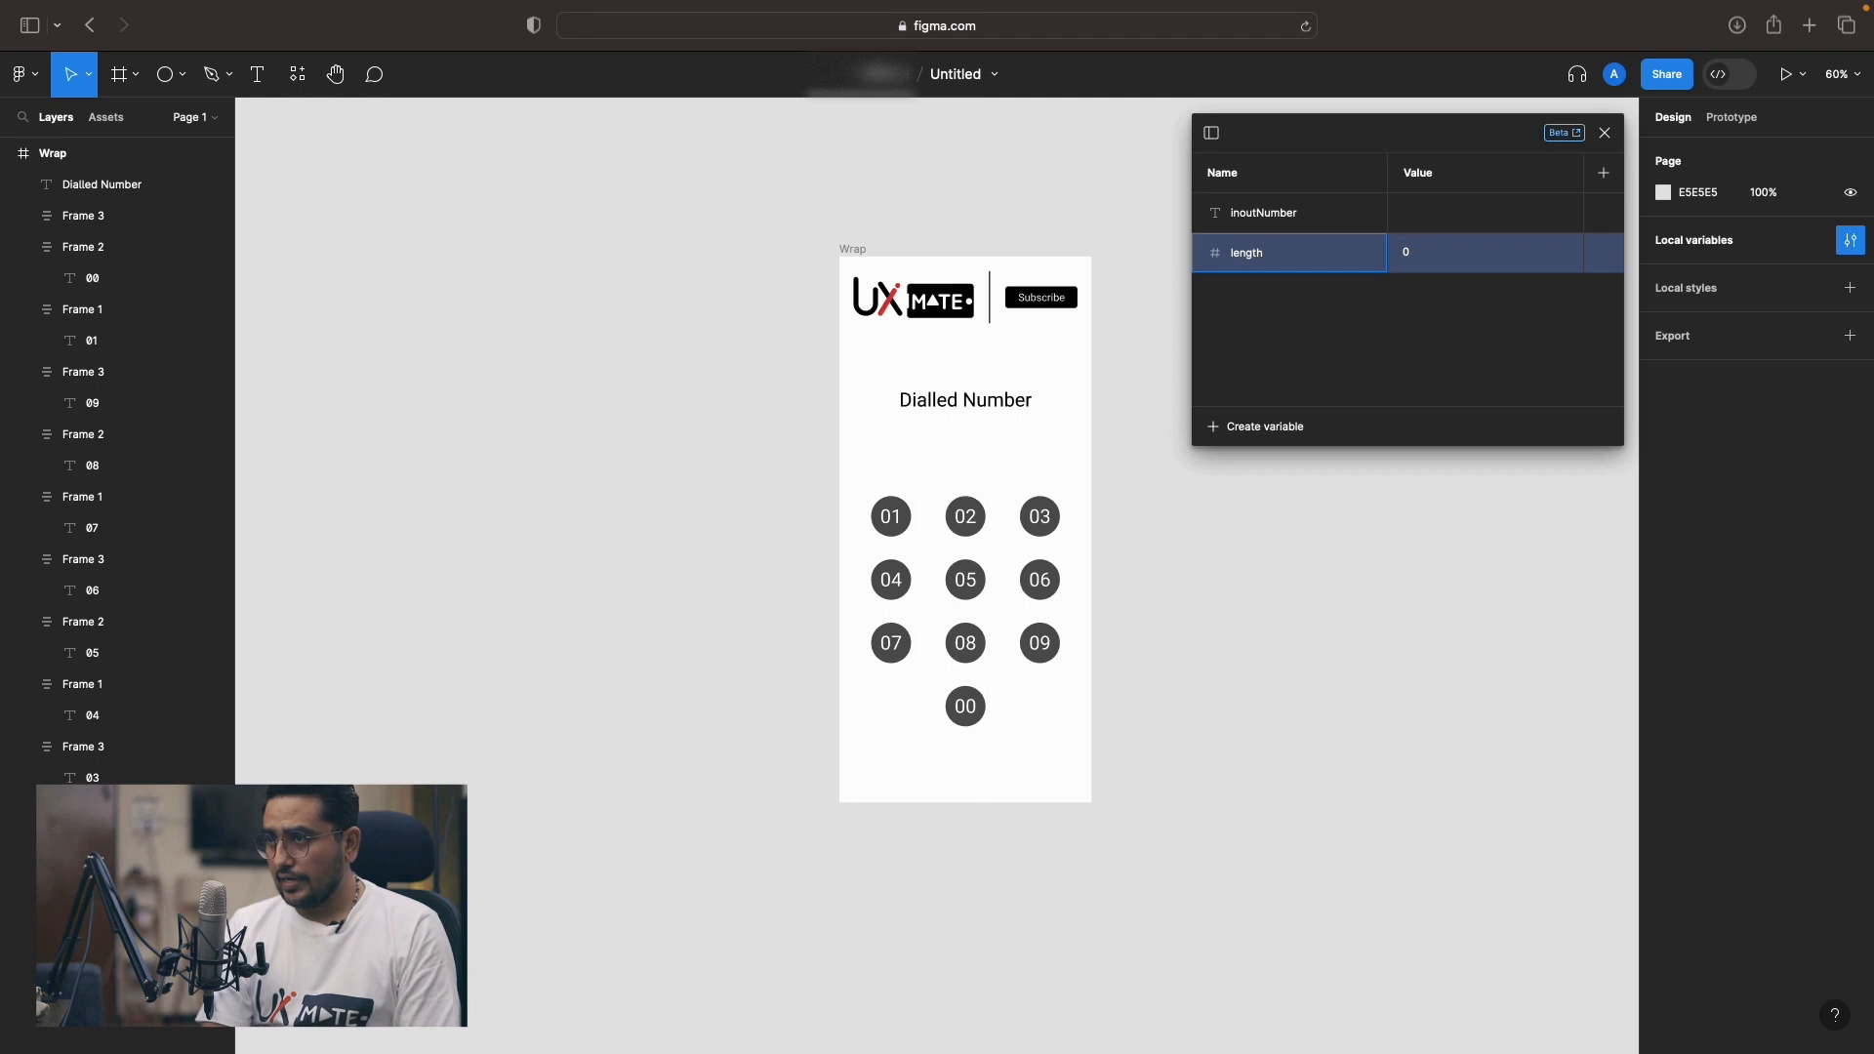
key("Return")
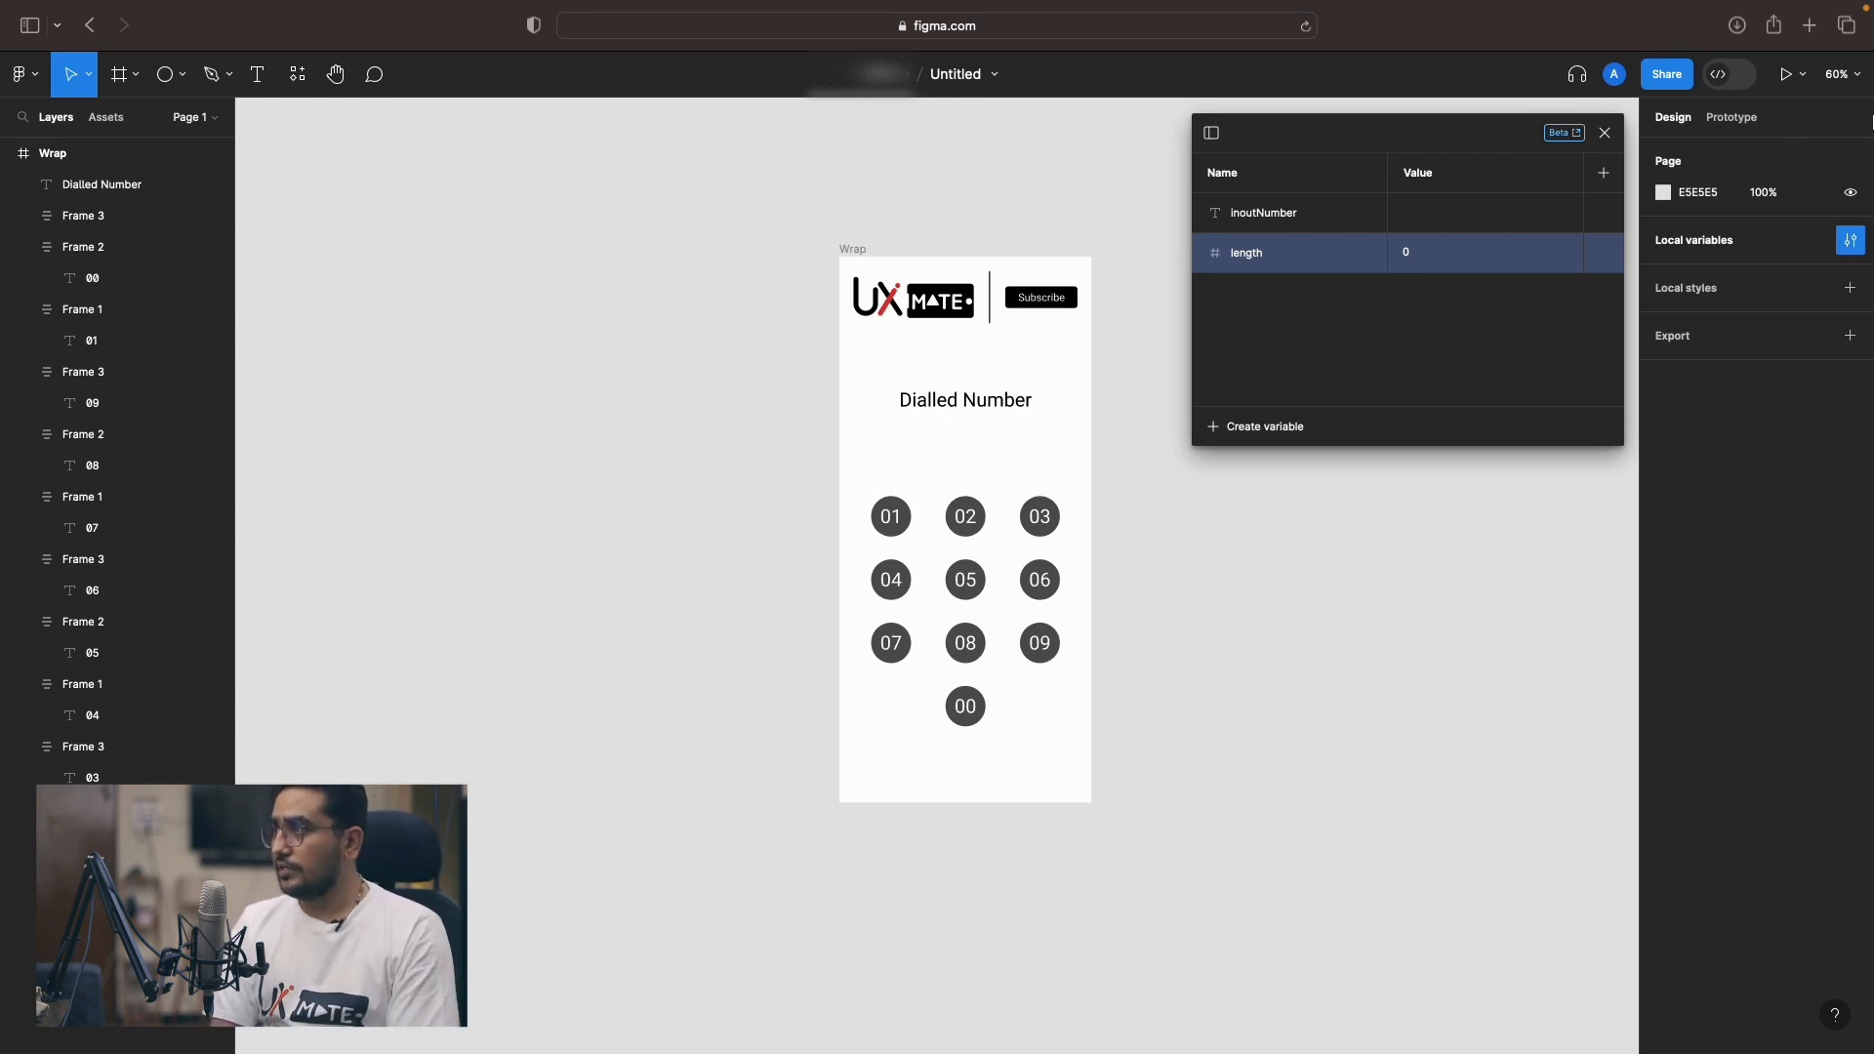
left_click(1607, 134)
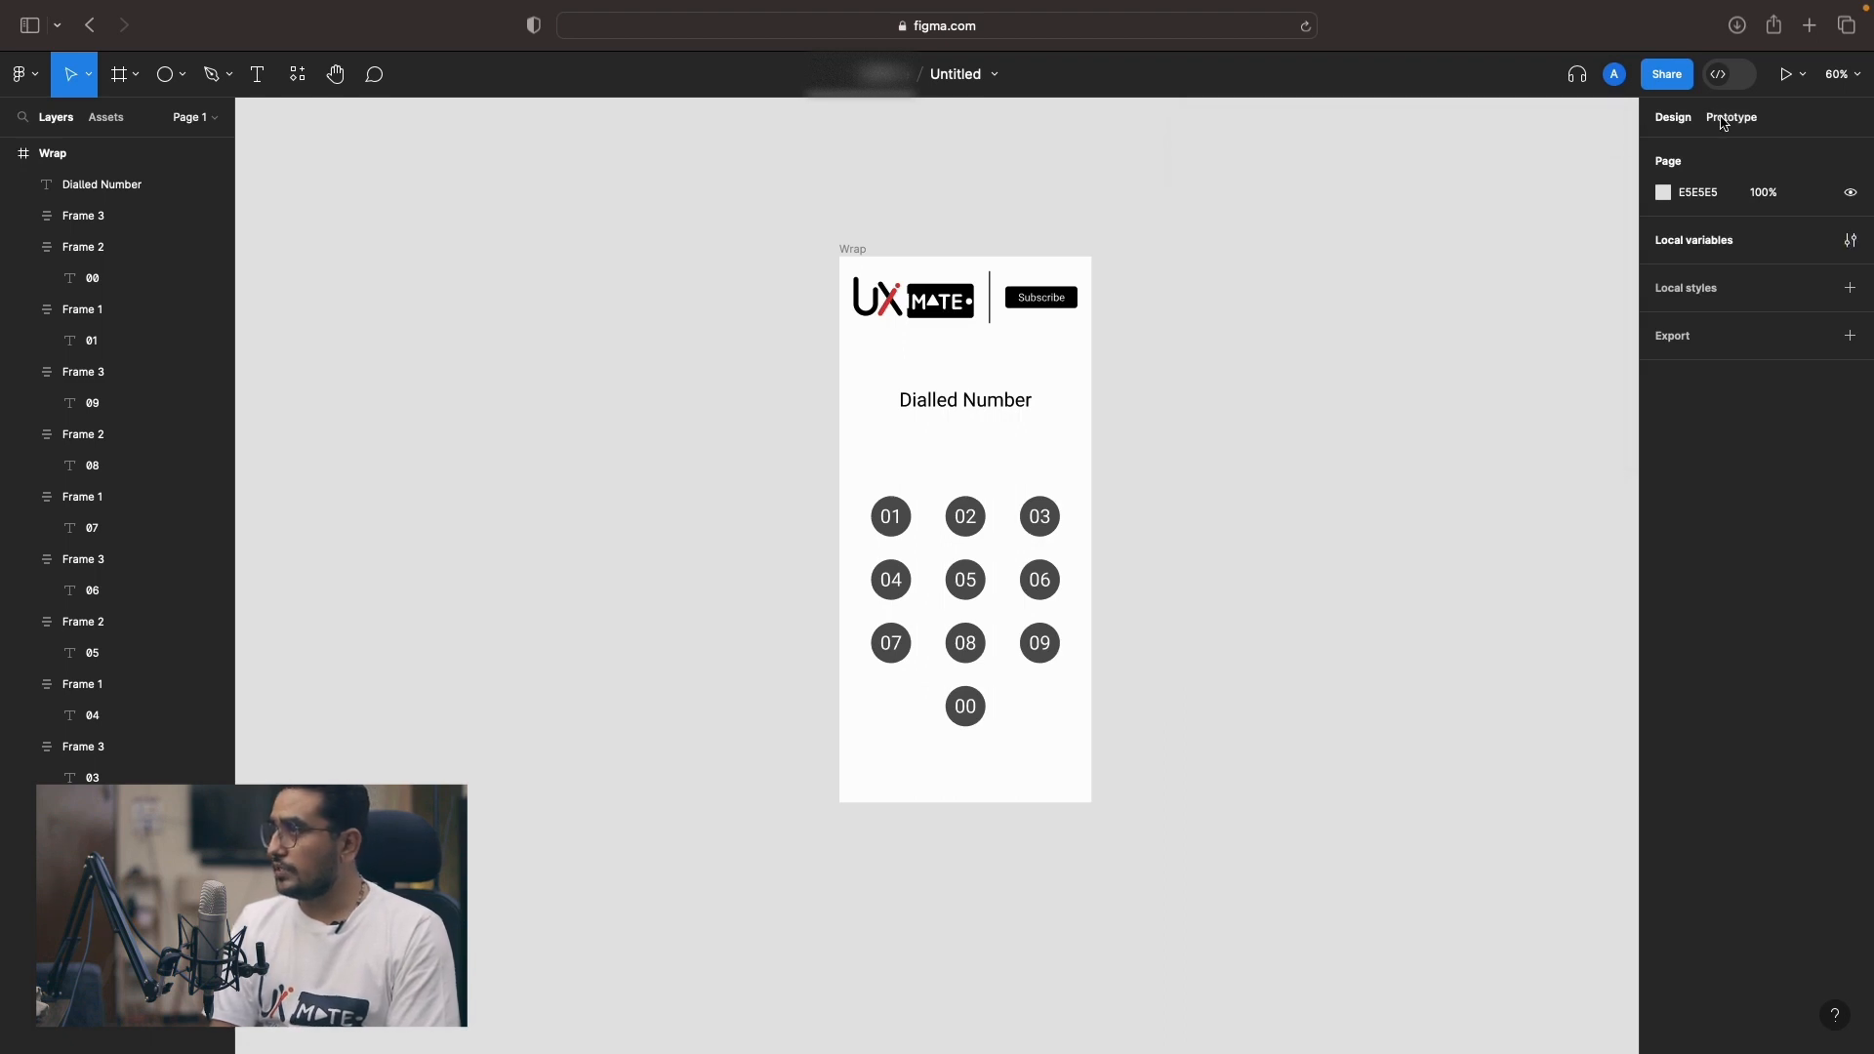
Give all the keypad frames, including the two blank ones beside 00, an On click prototype interaction with a Conditional action.
left_click(1735, 119)
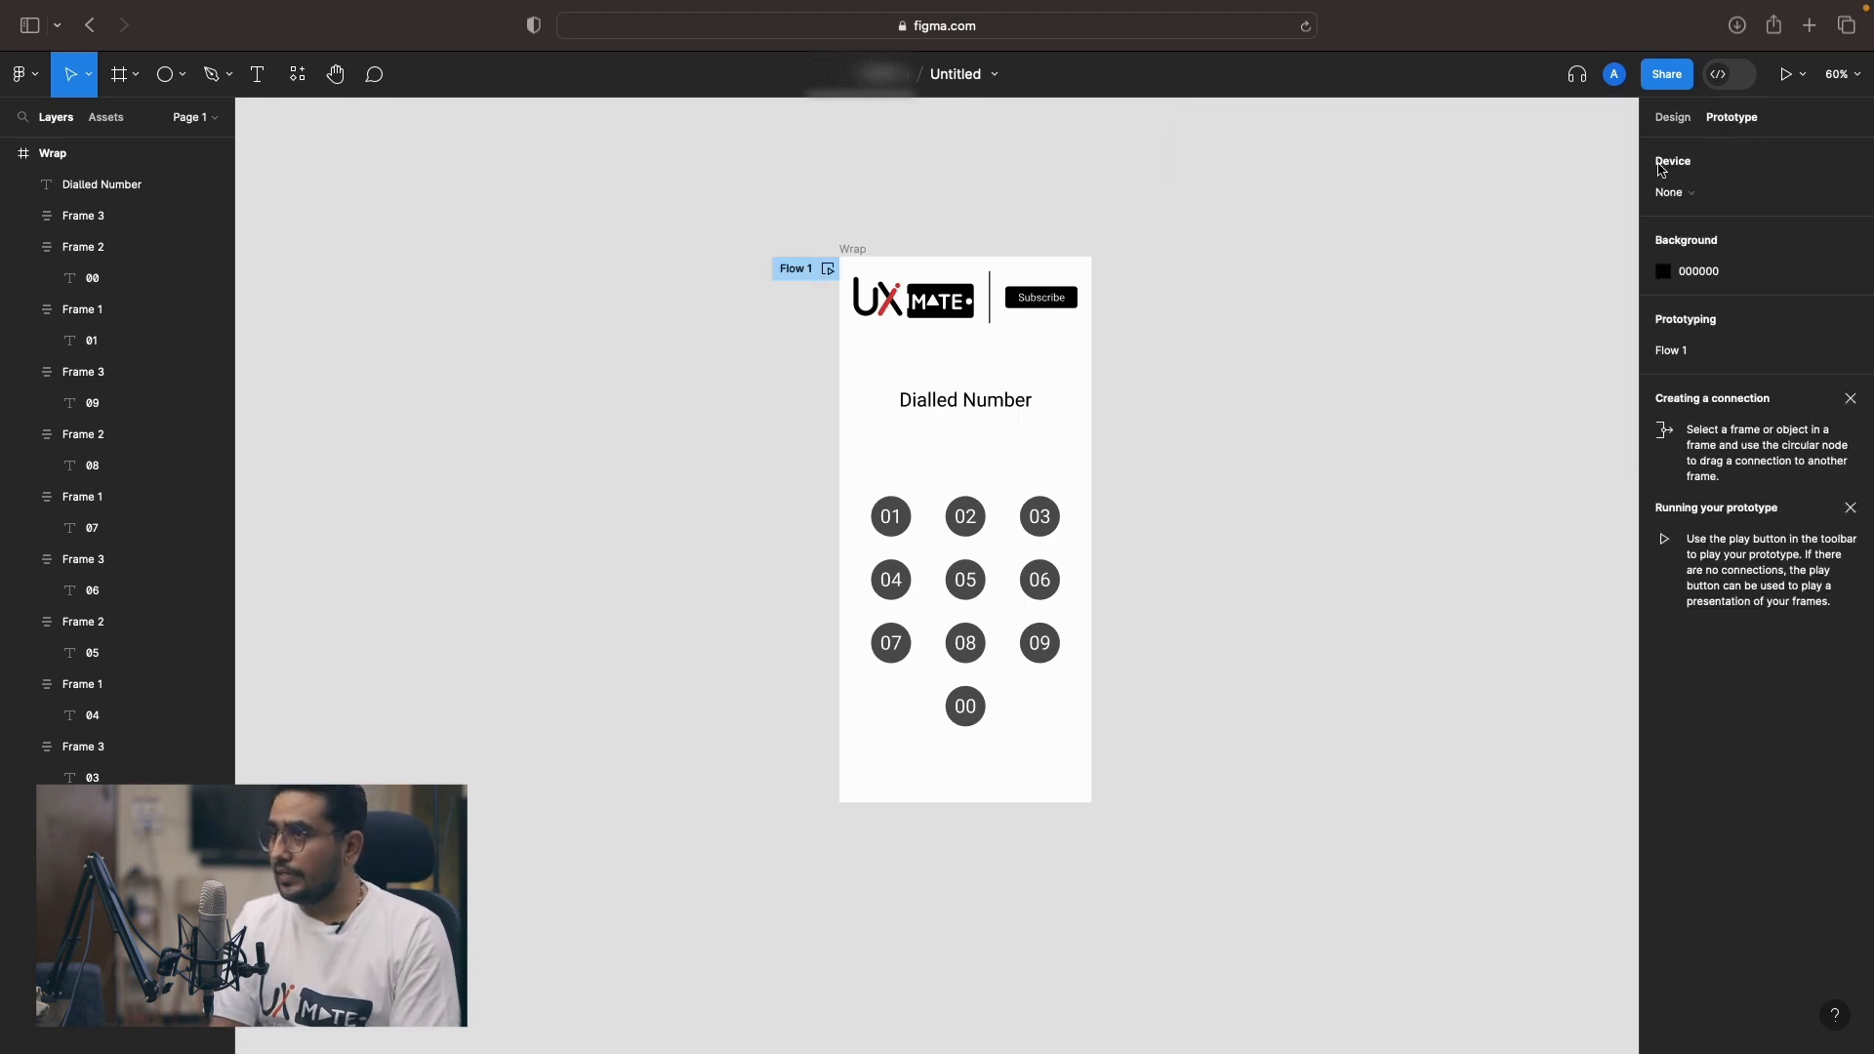
left_click_drag(760, 464, 1314, 760)
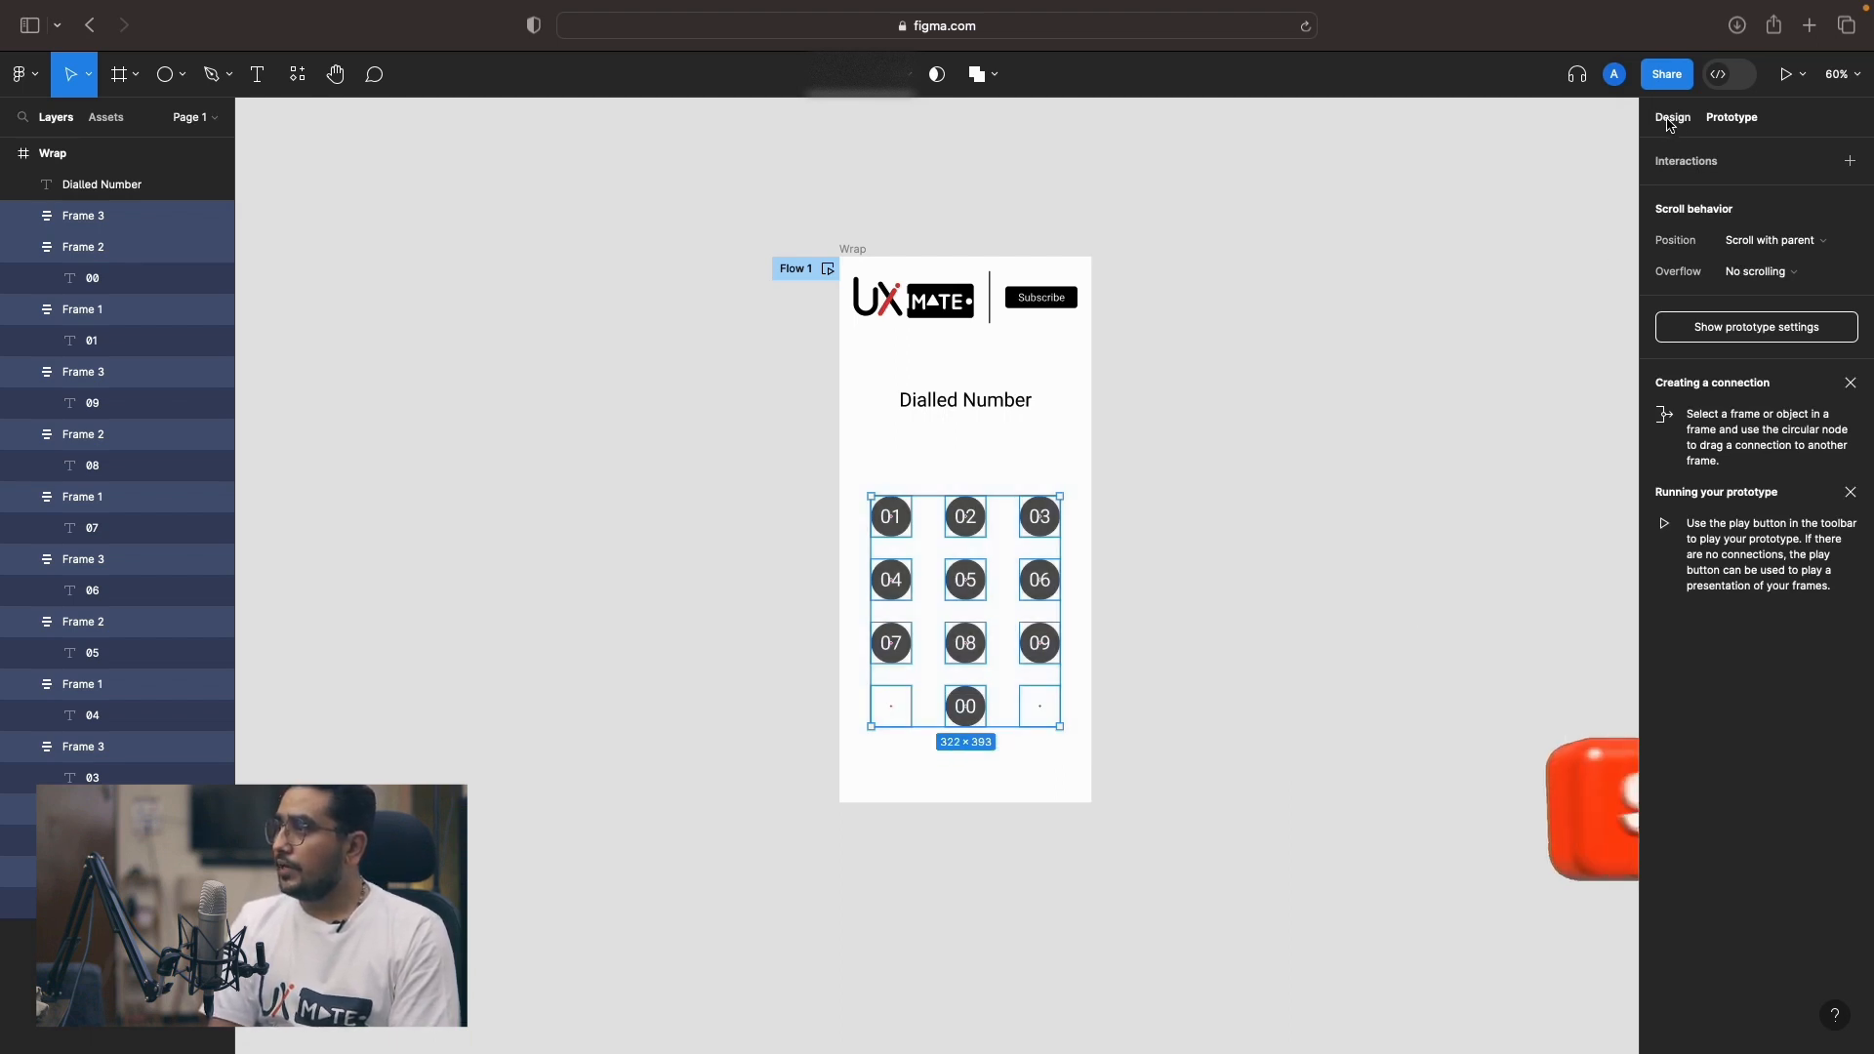
left_click(1847, 162)
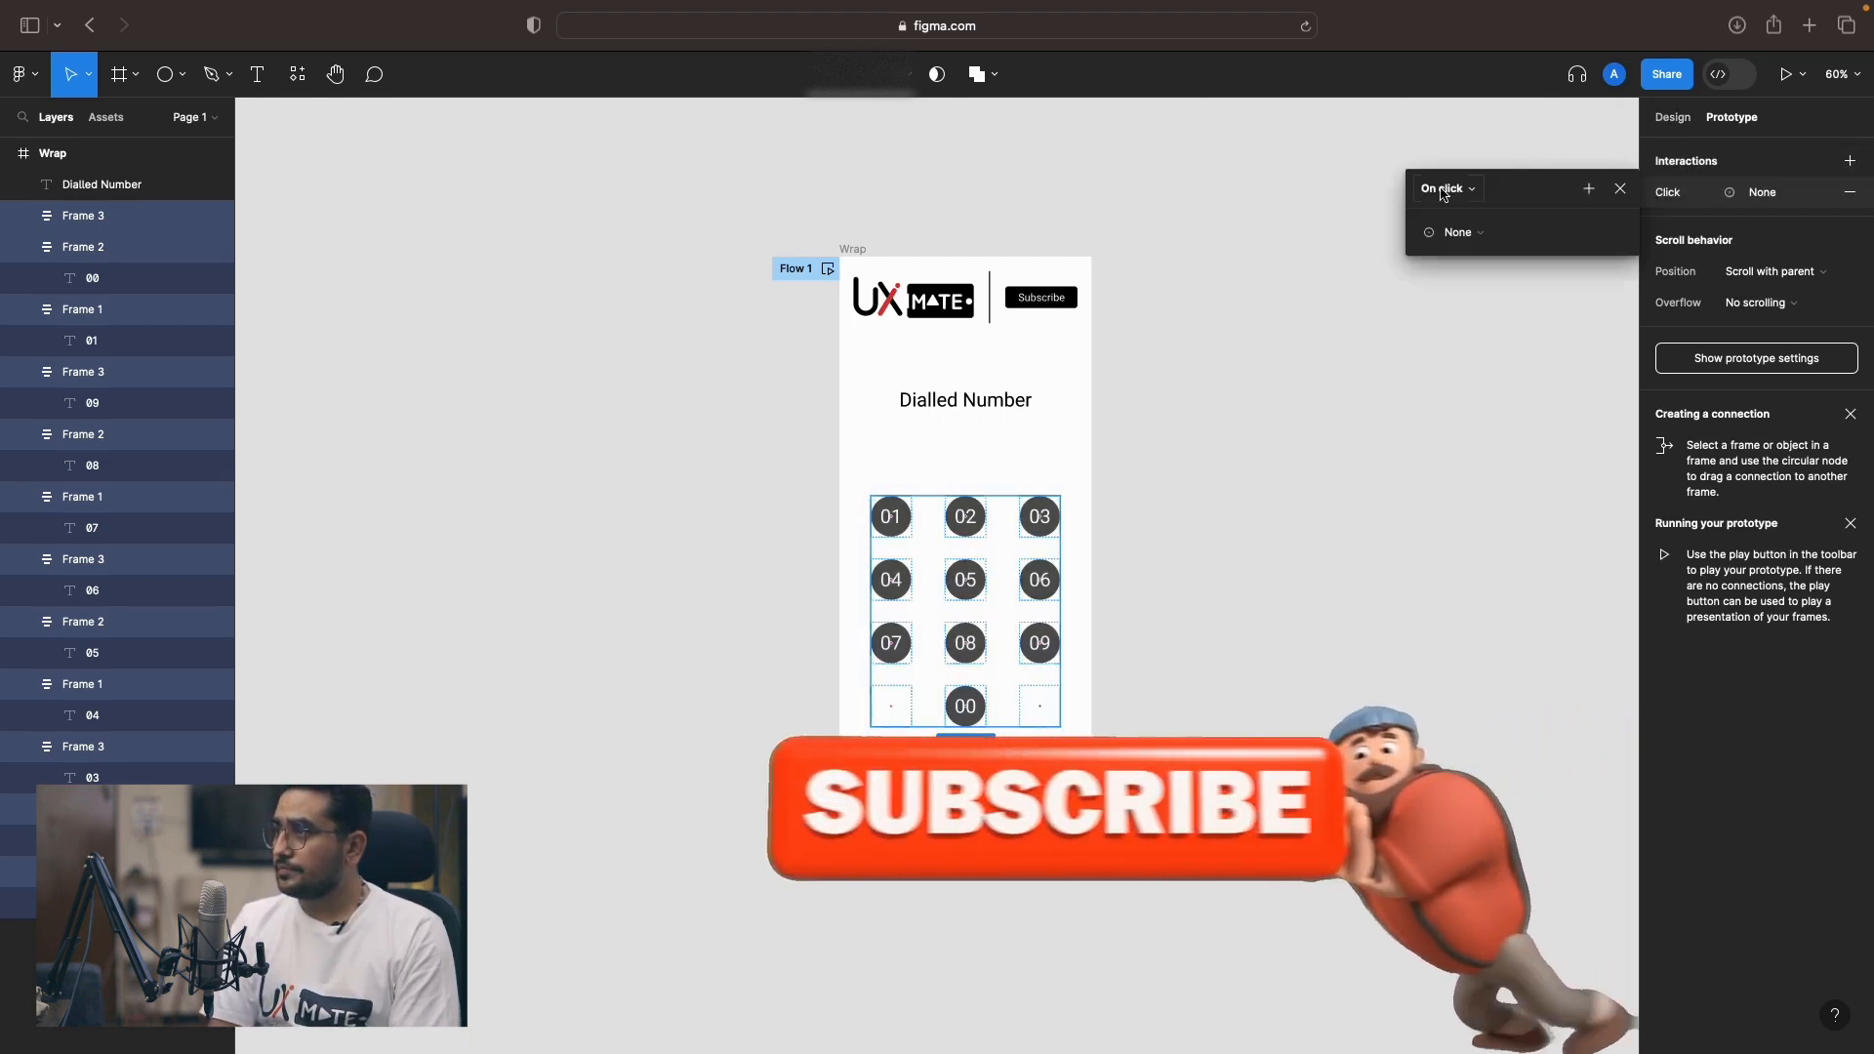
left_click(1470, 236)
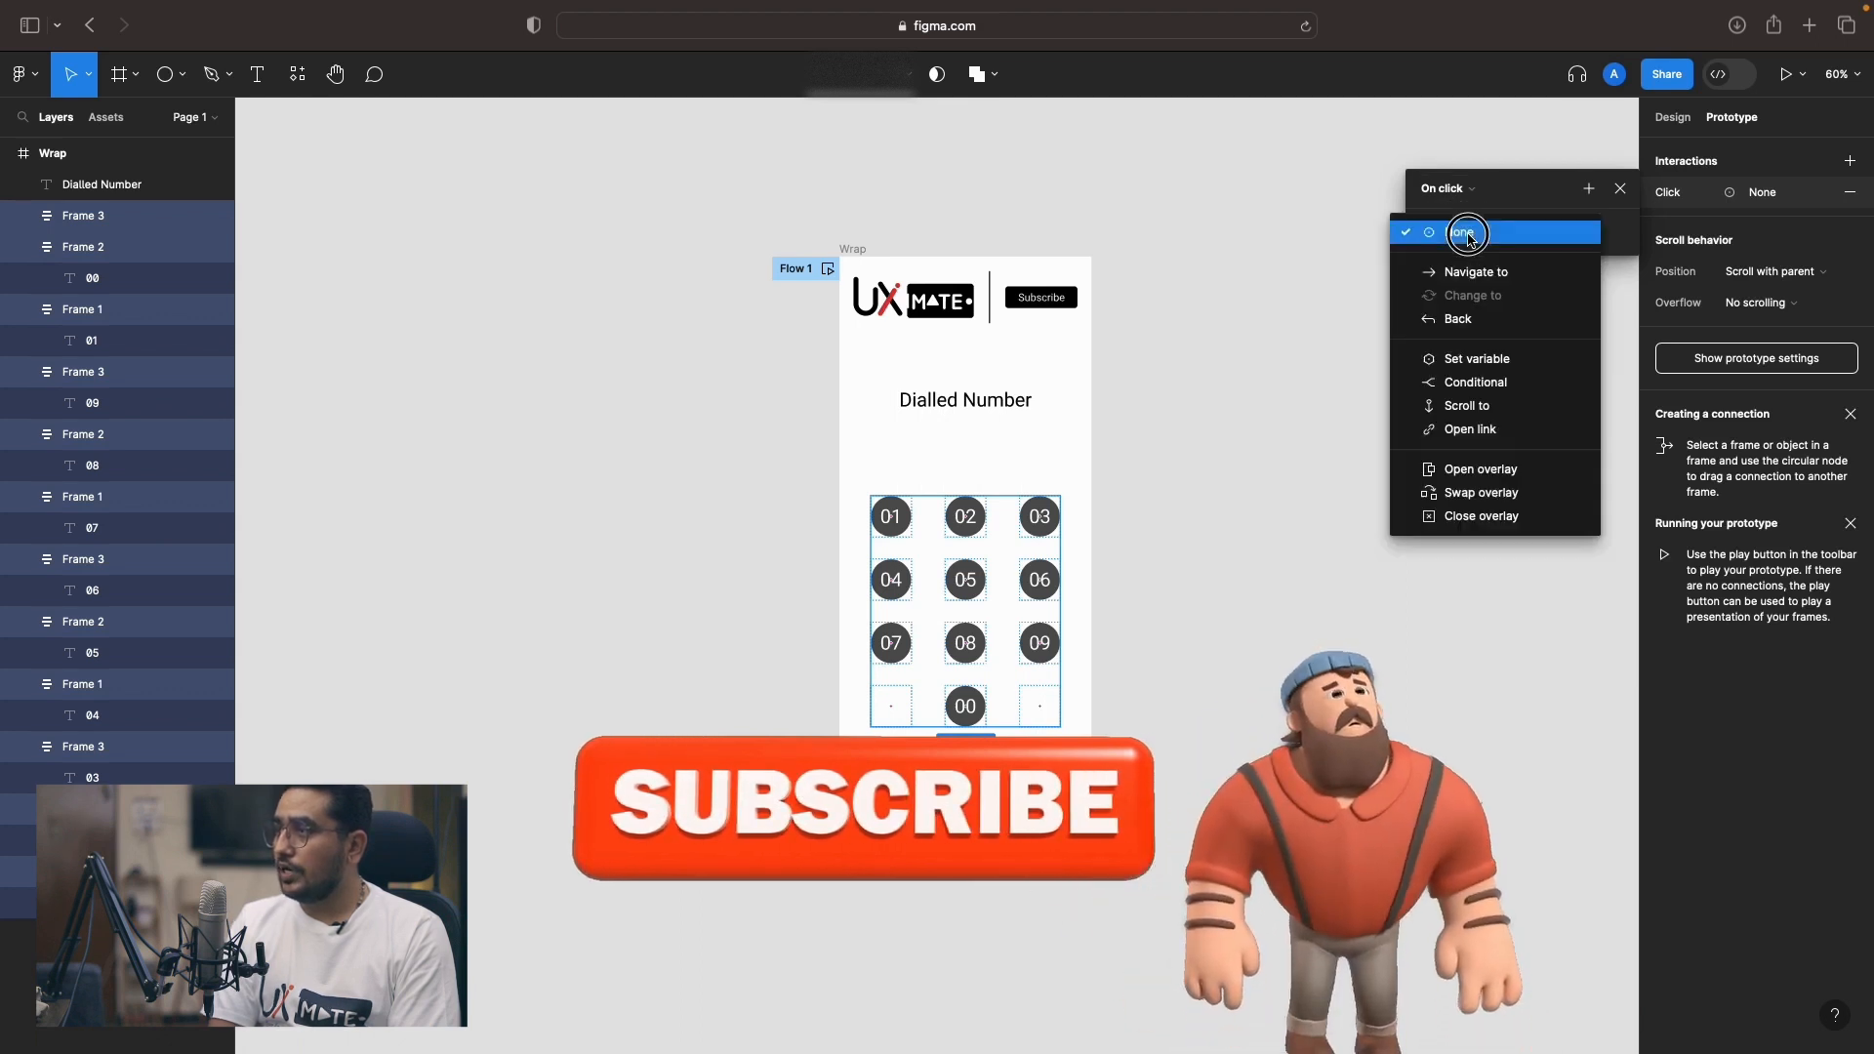
left_click(1485, 391)
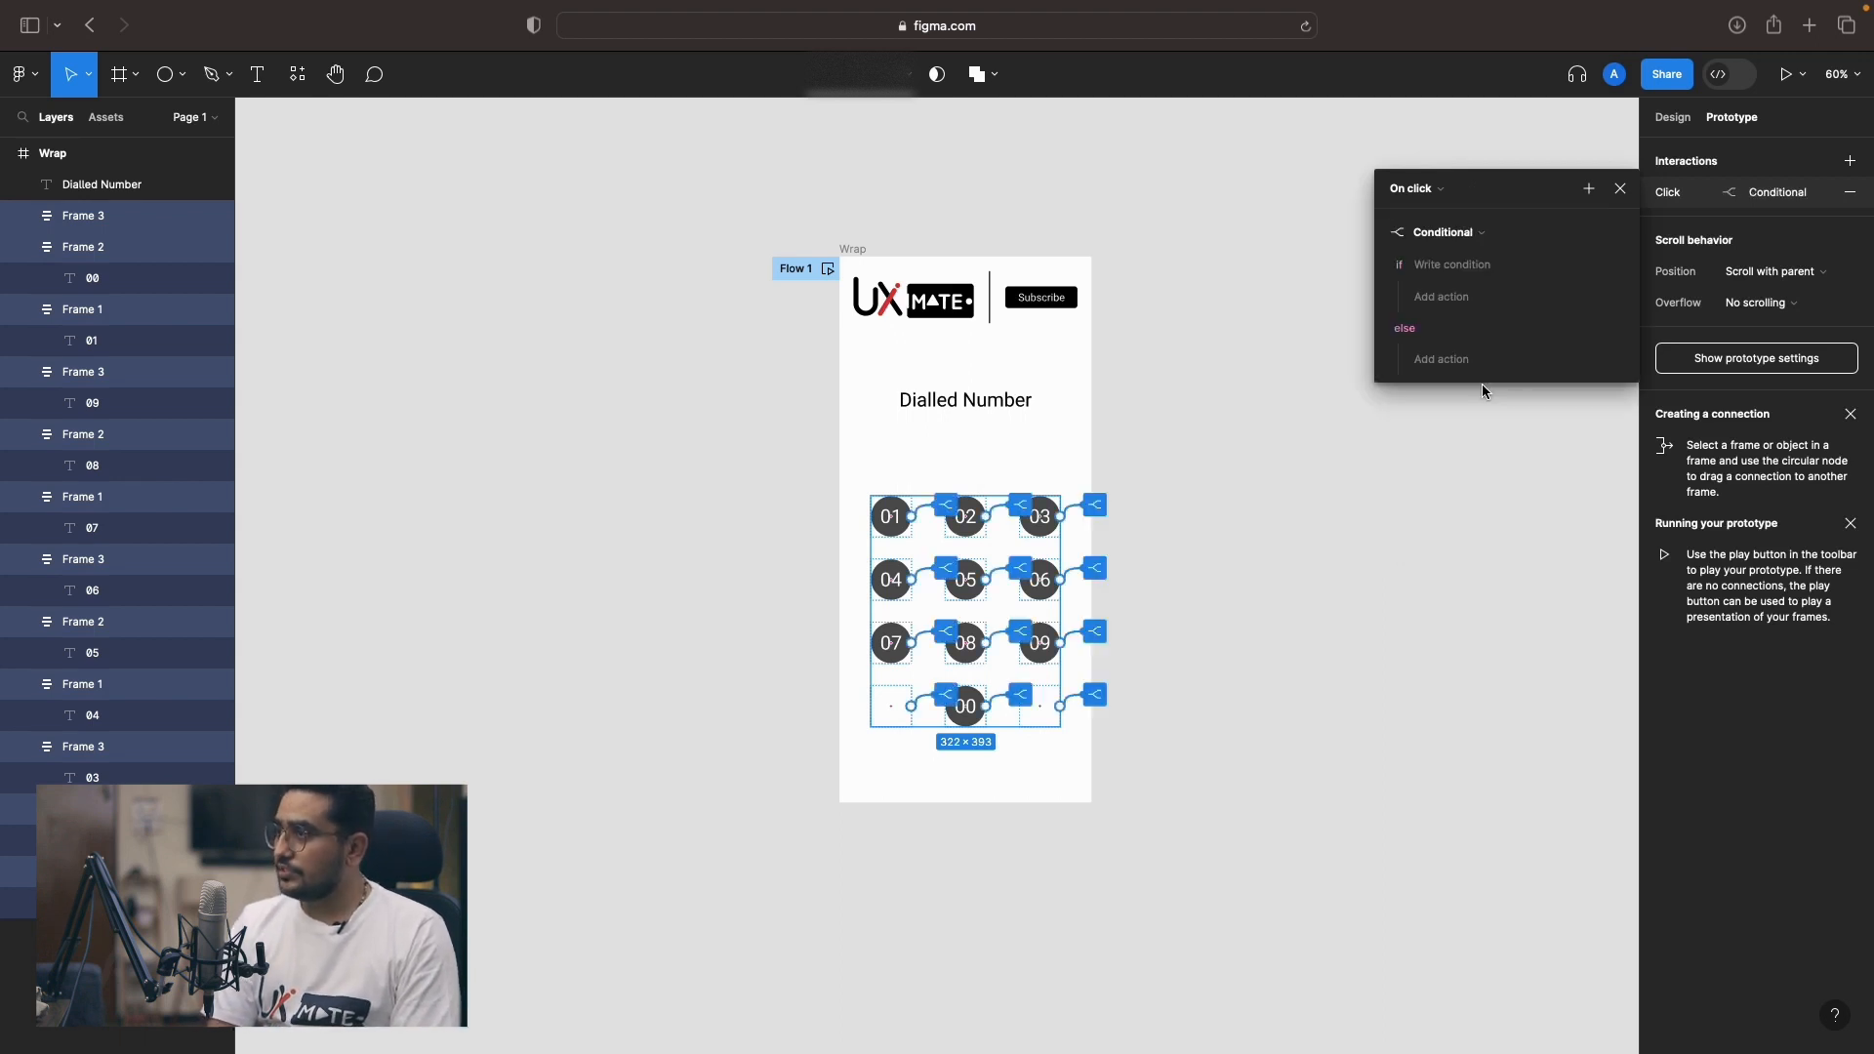
Write the condition length < 10 for the keypad's Conditional action.
left_click(1455, 266)
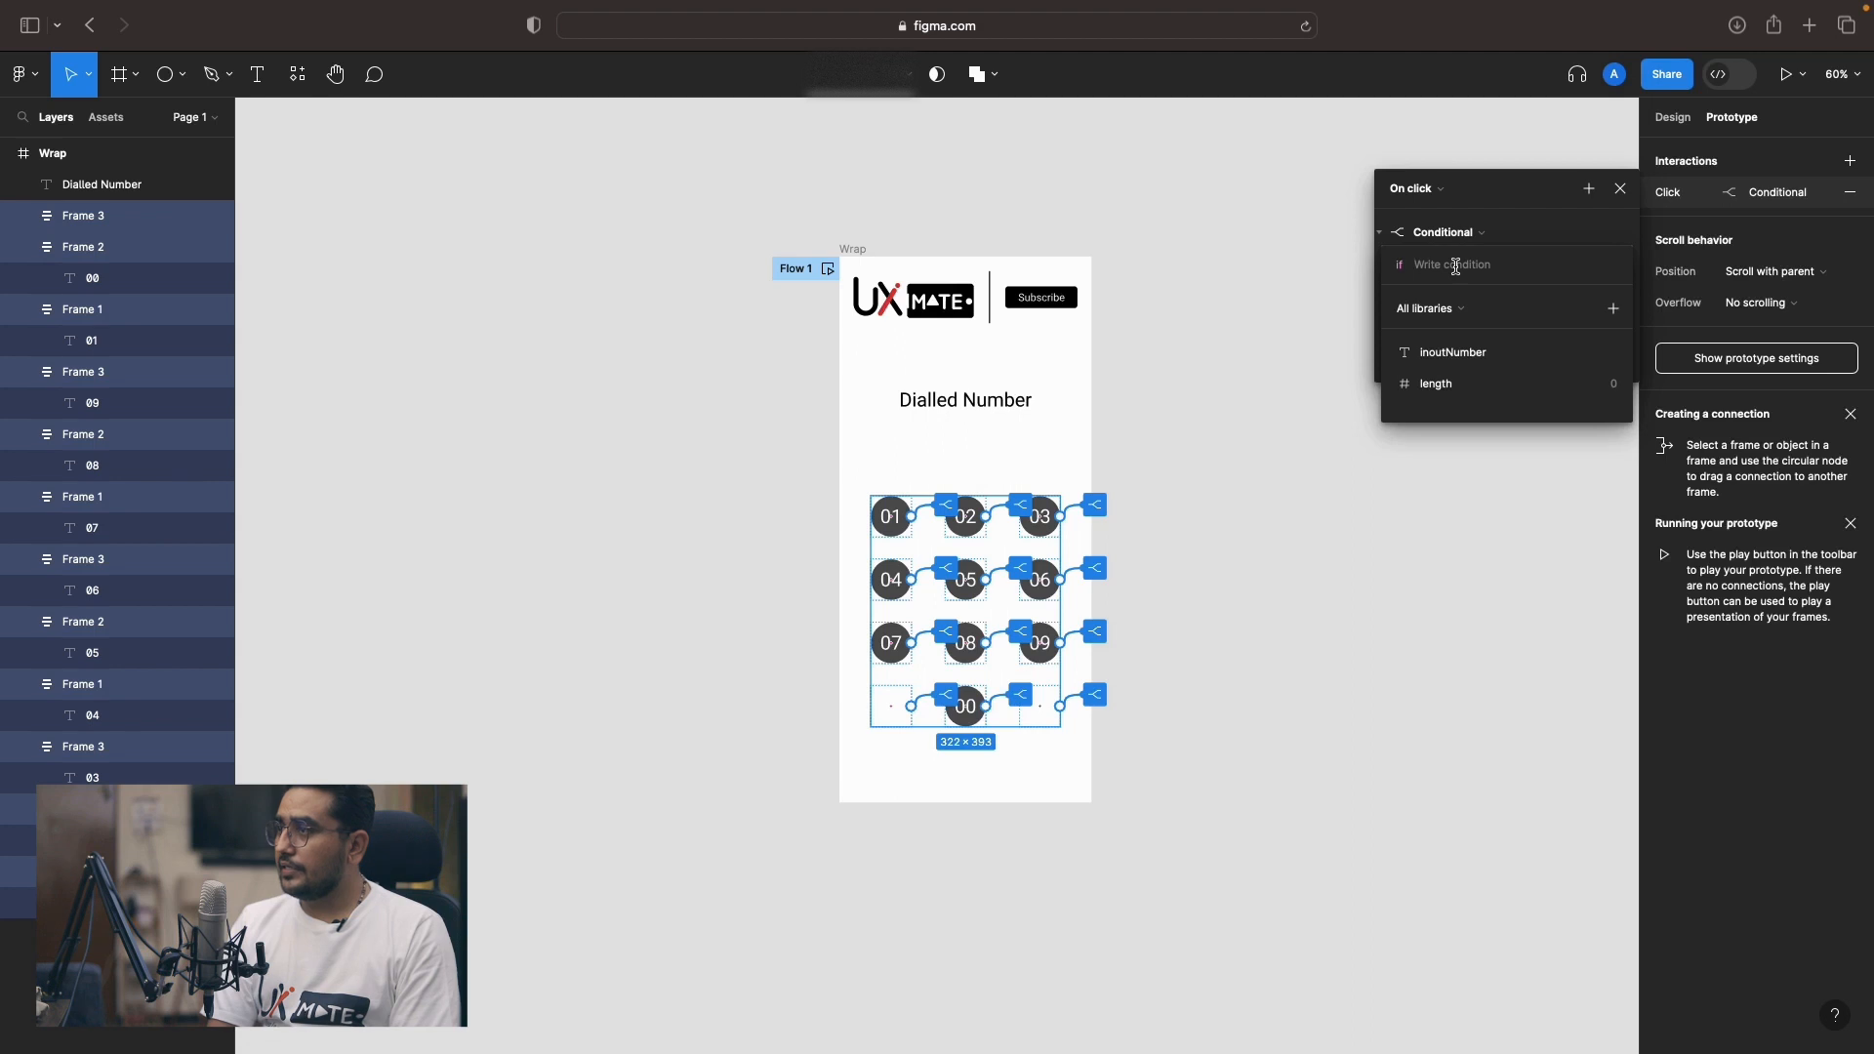
left_click(1435, 384)
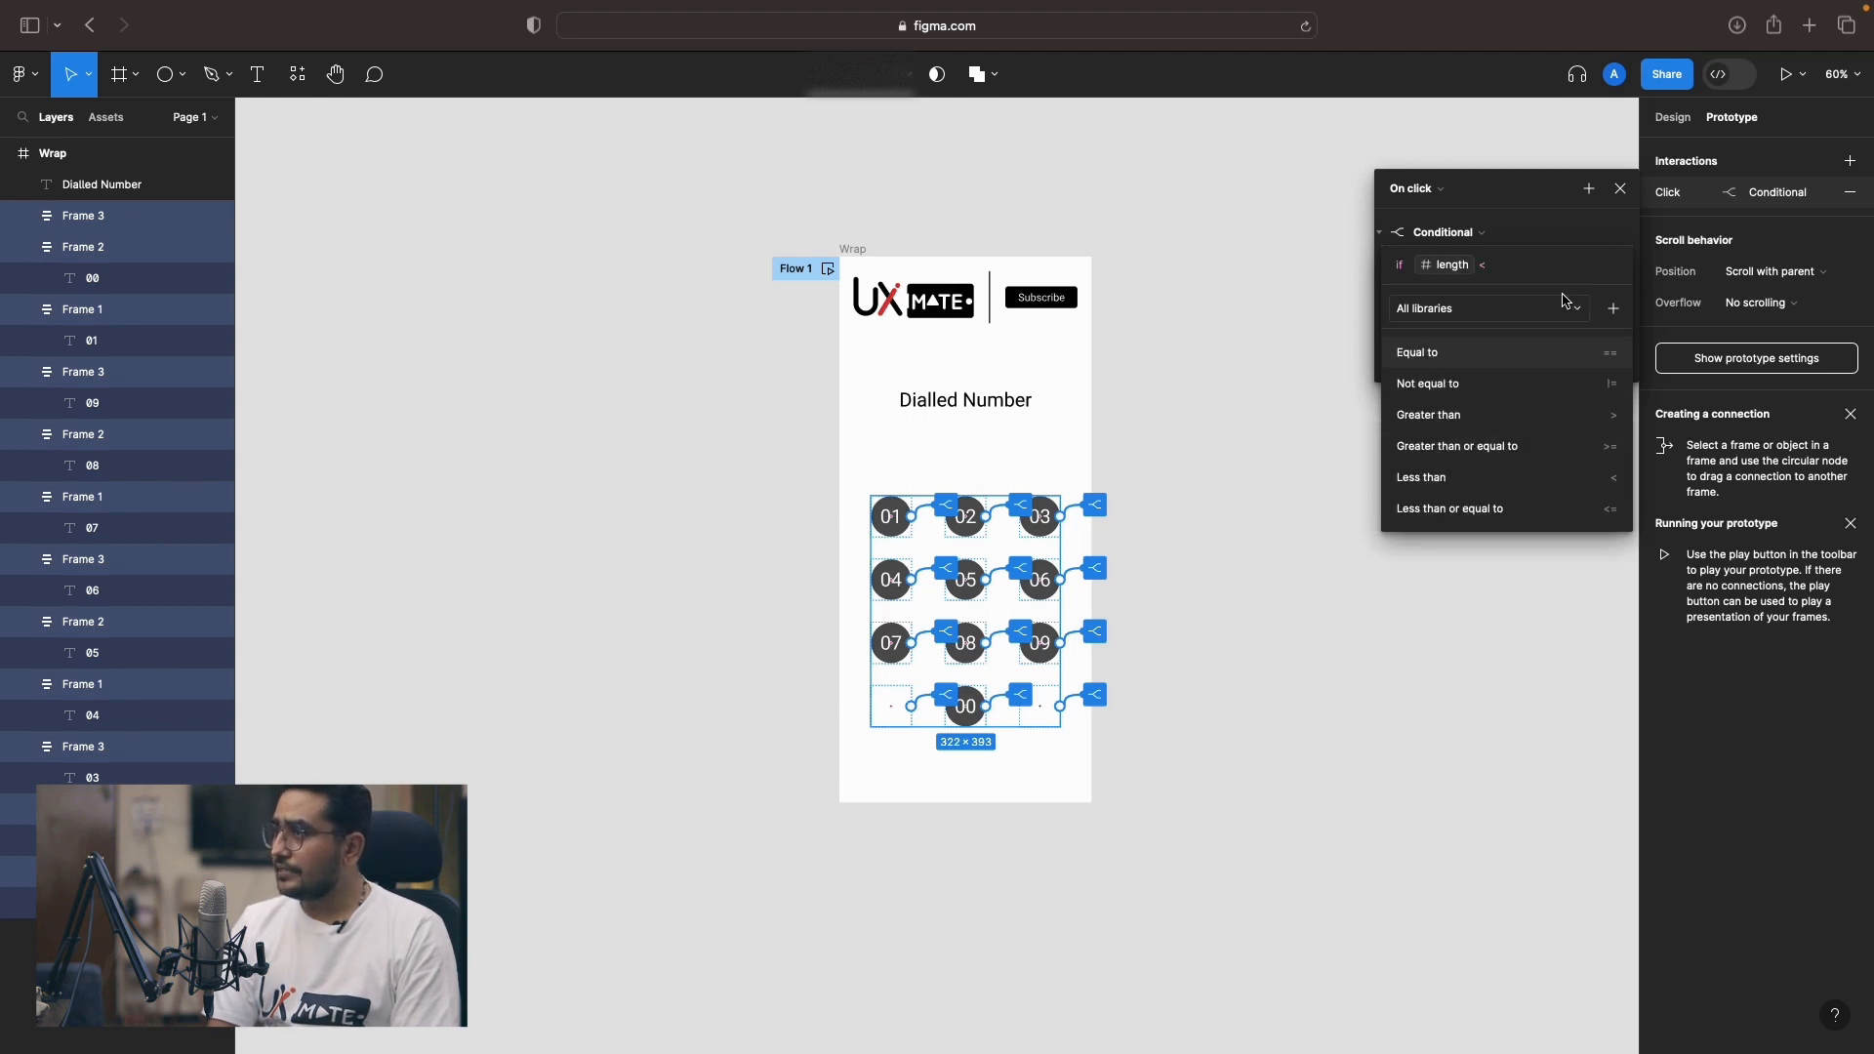
type("< ")
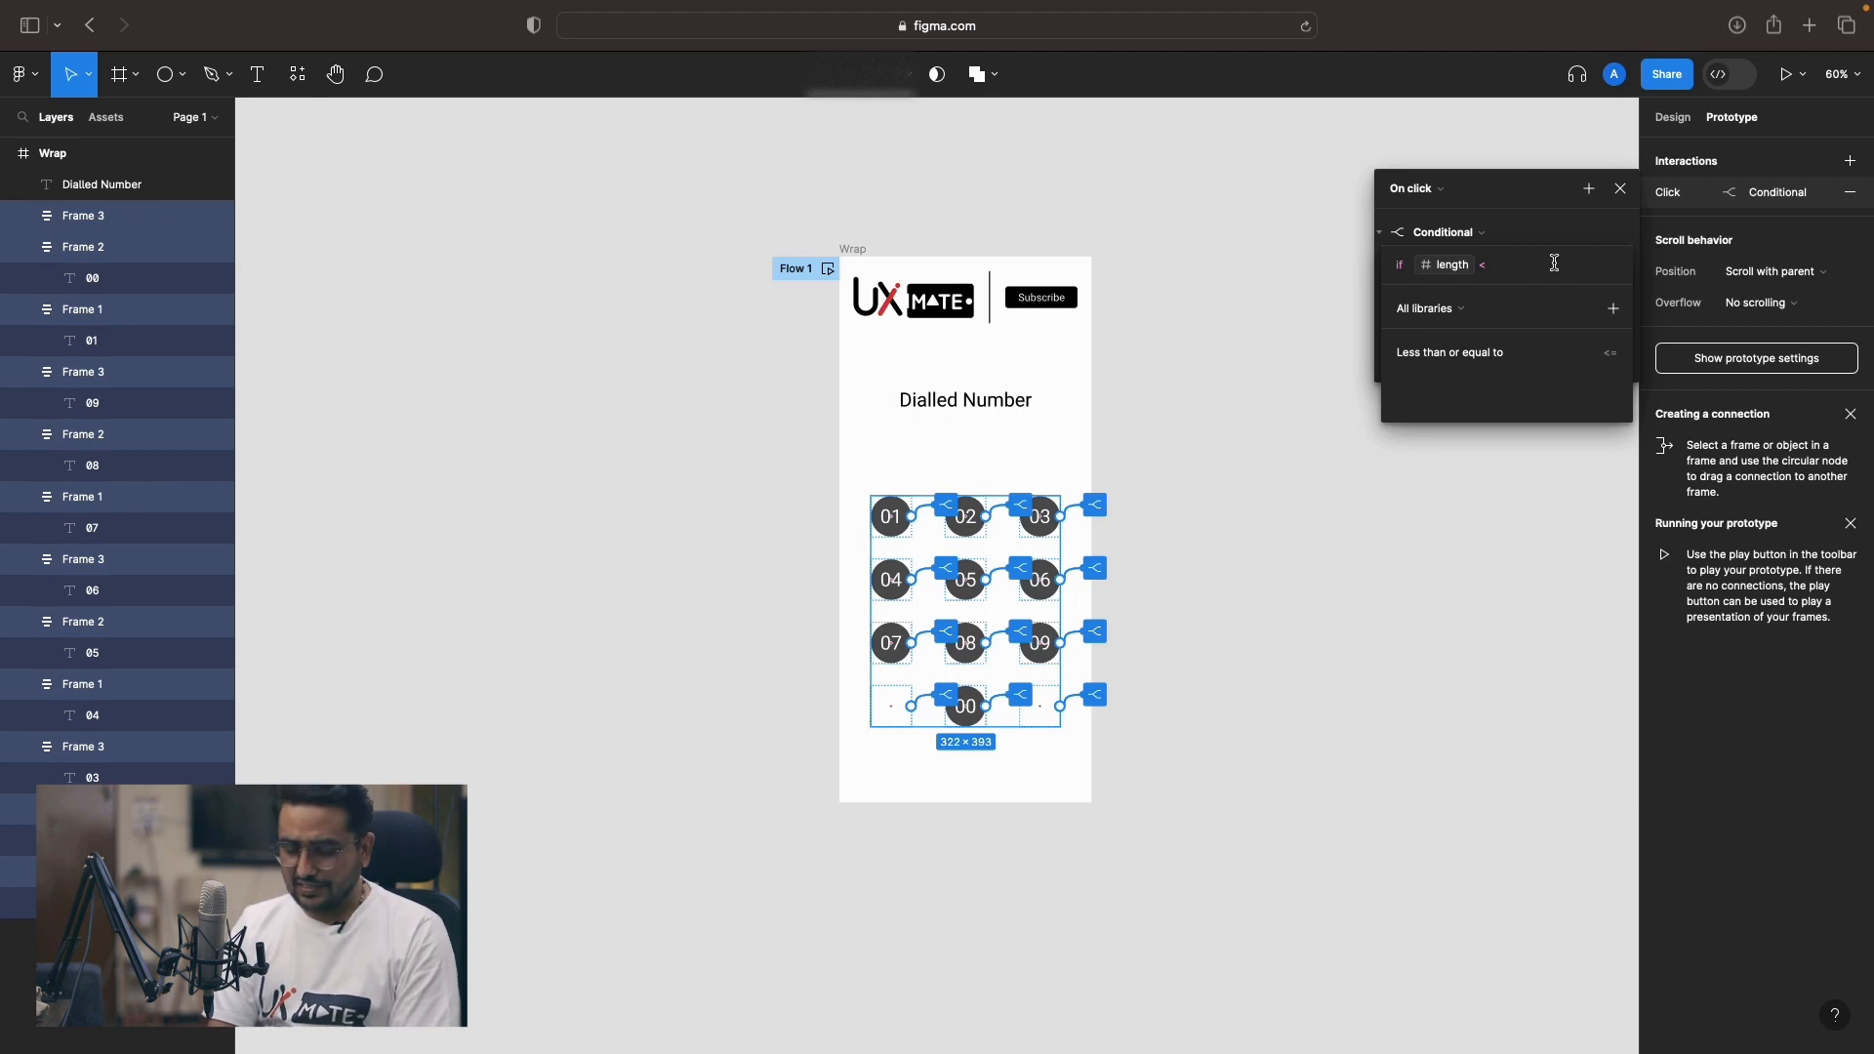
type("10")
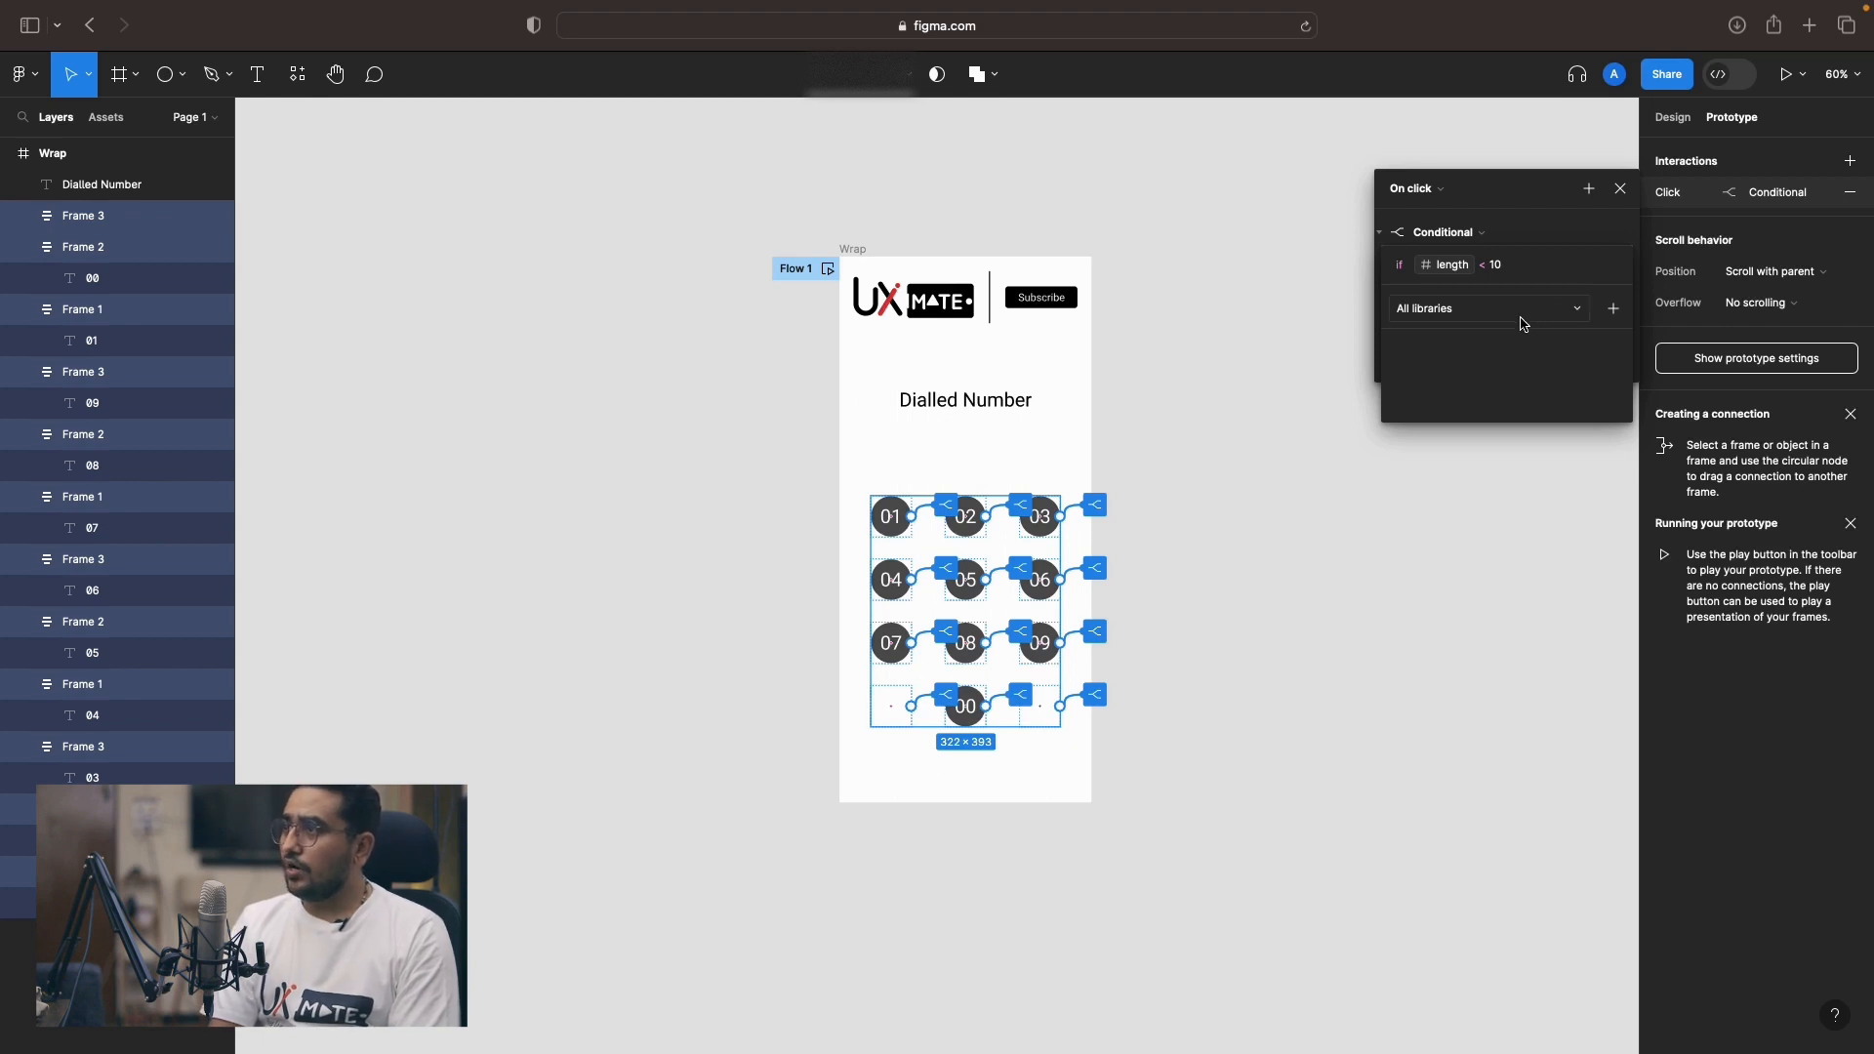
left_click(1548, 235)
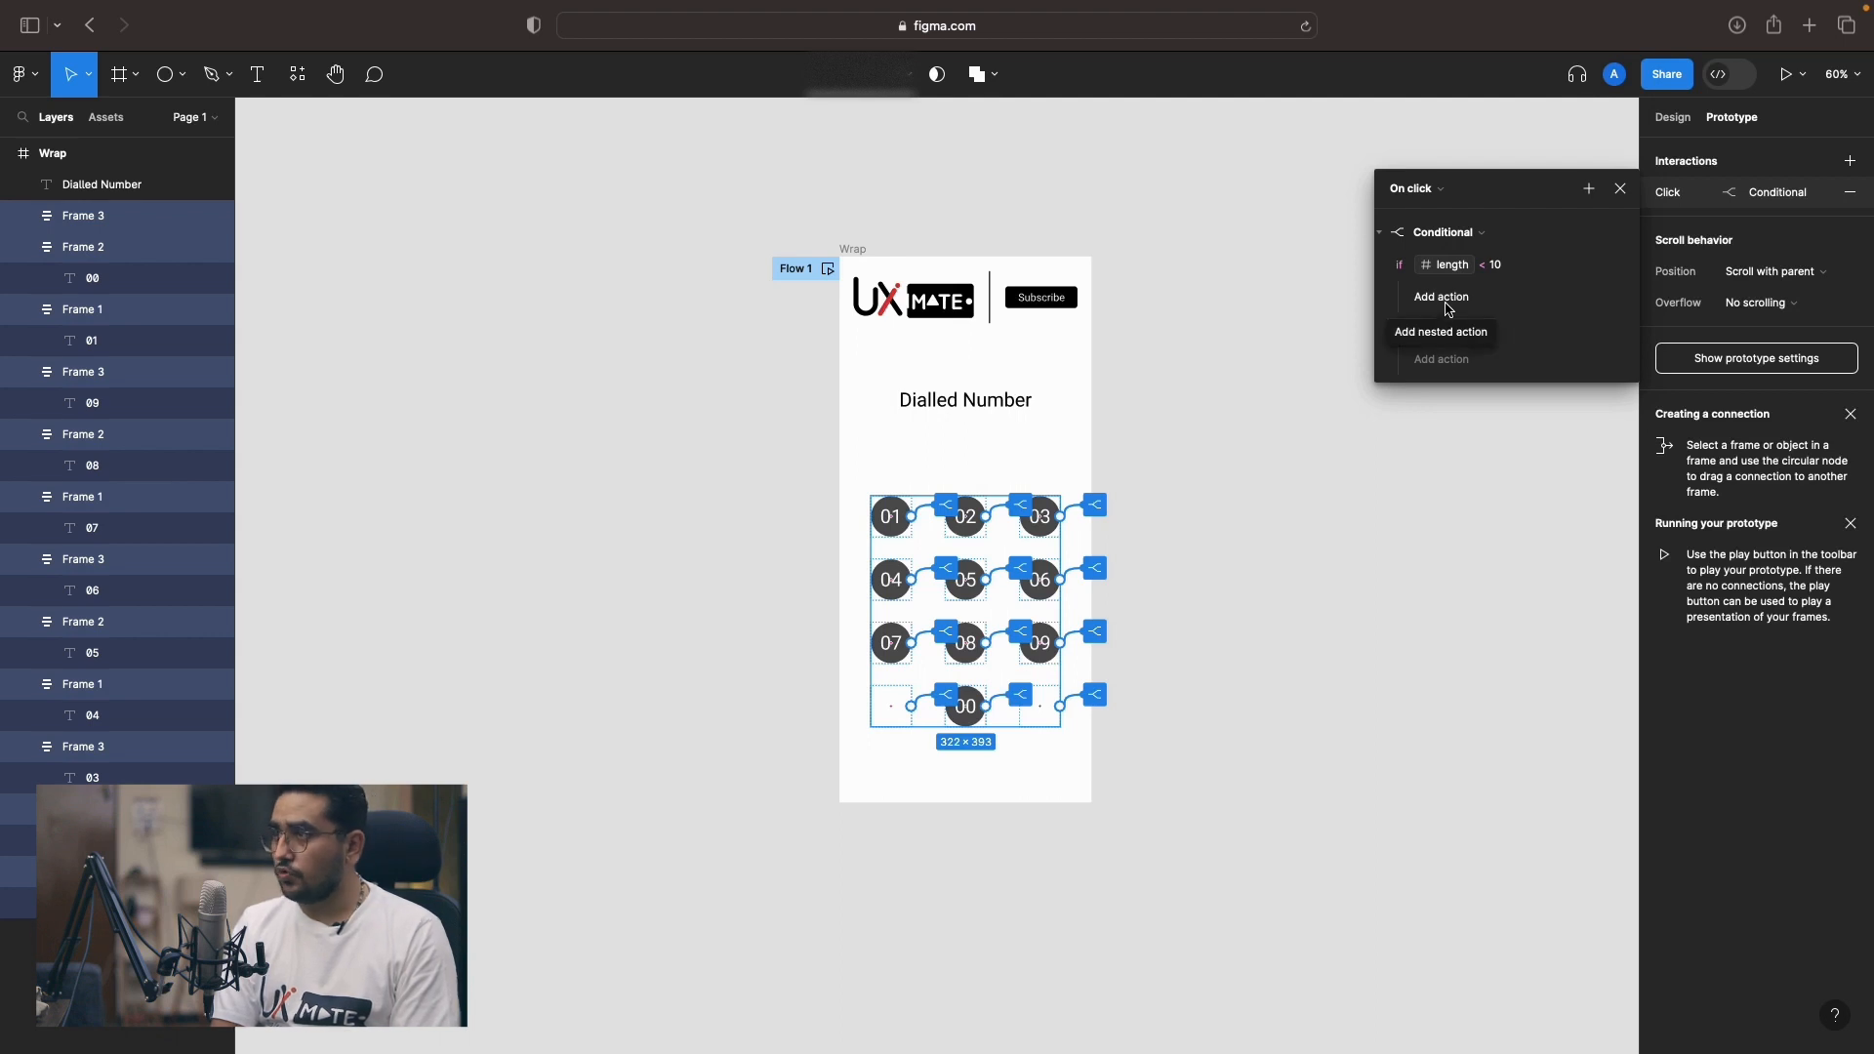
Under the length < 10 condition, add a nested Set variable action that sets inoutNumber to inoutNumber + "".
left_click(1443, 298)
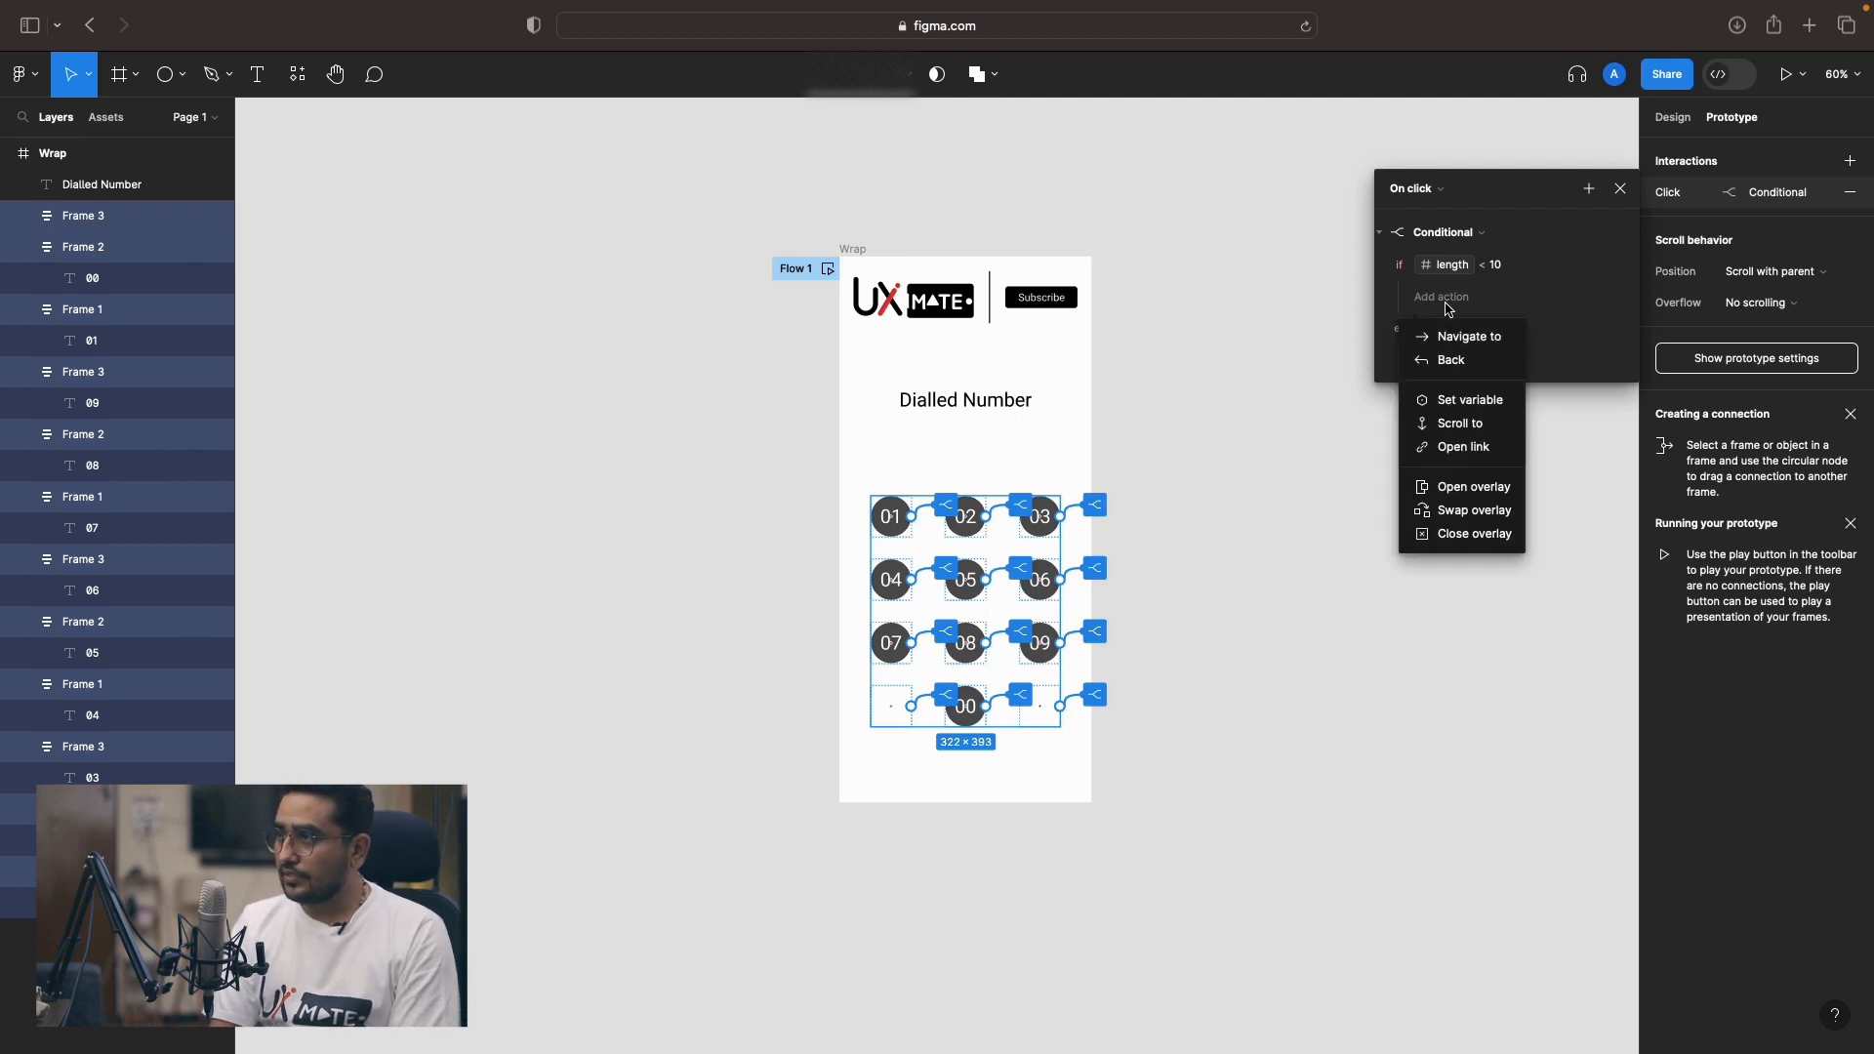
left_click(1491, 411)
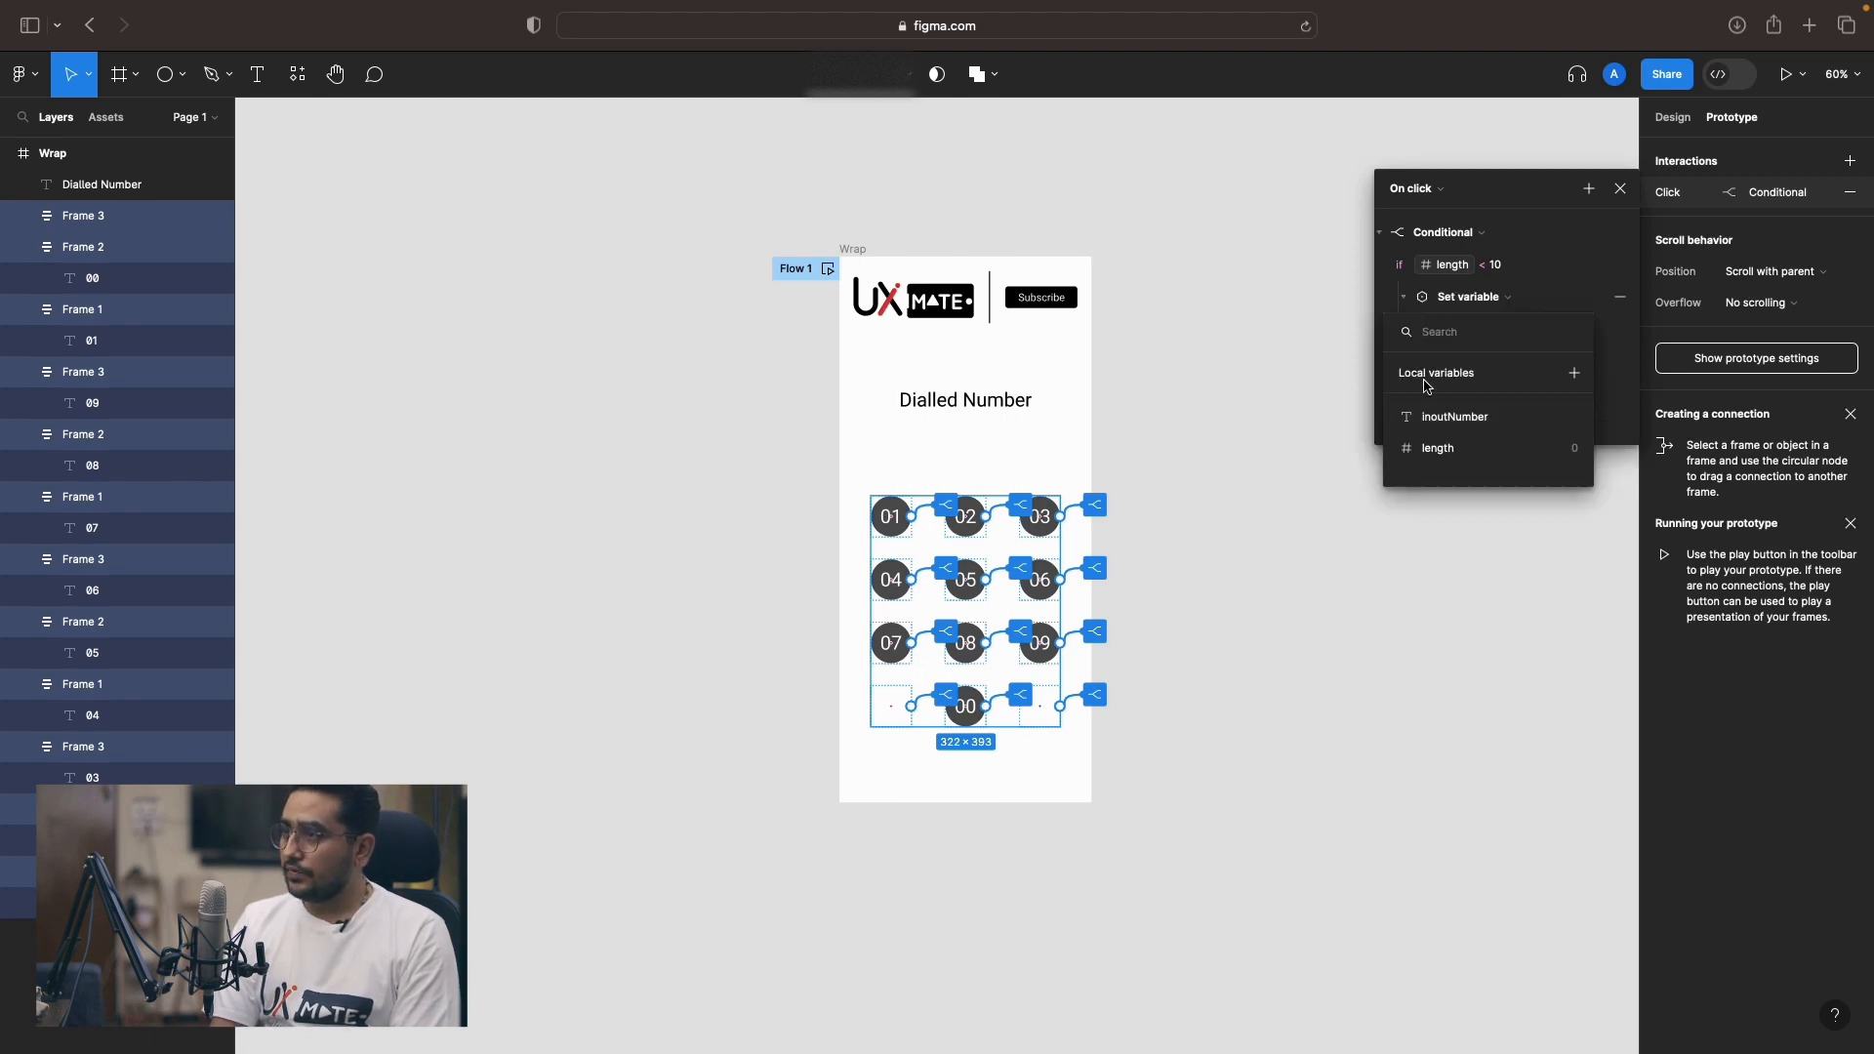
left_click(1453, 416)
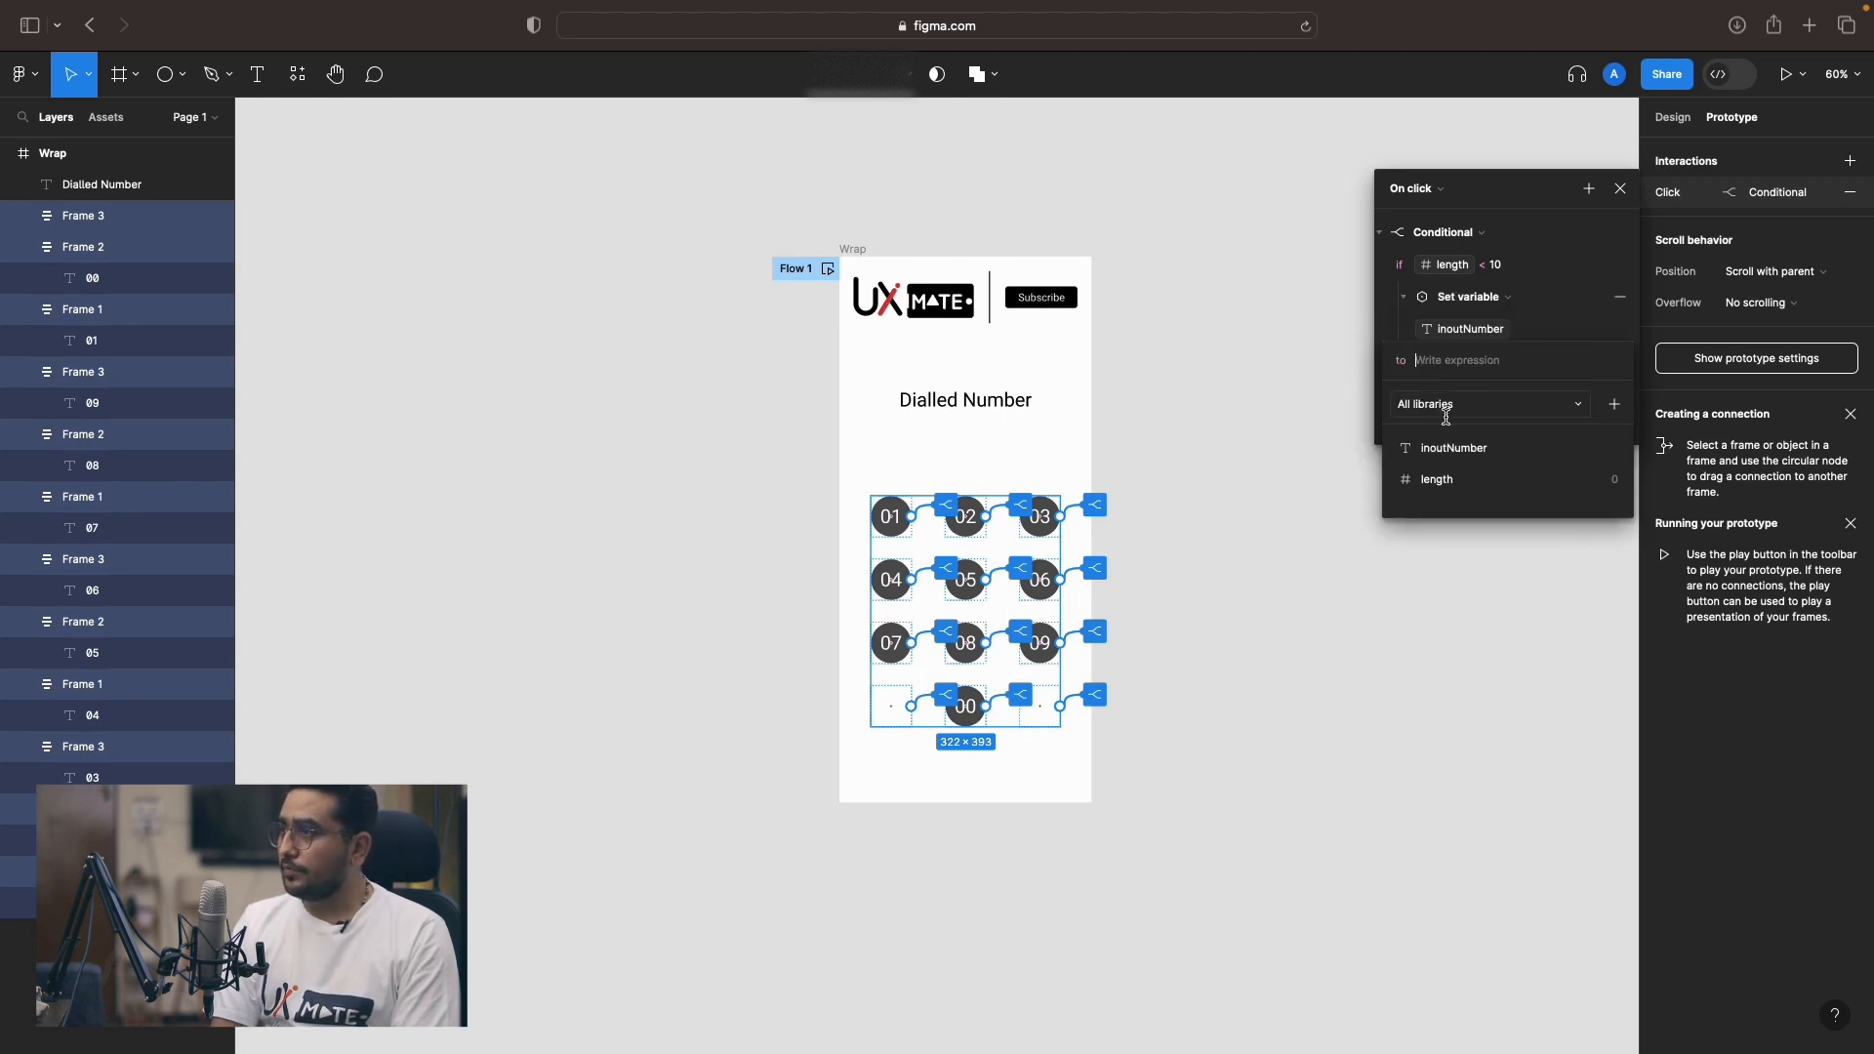
left_click(1557, 329)
left_click(1531, 337)
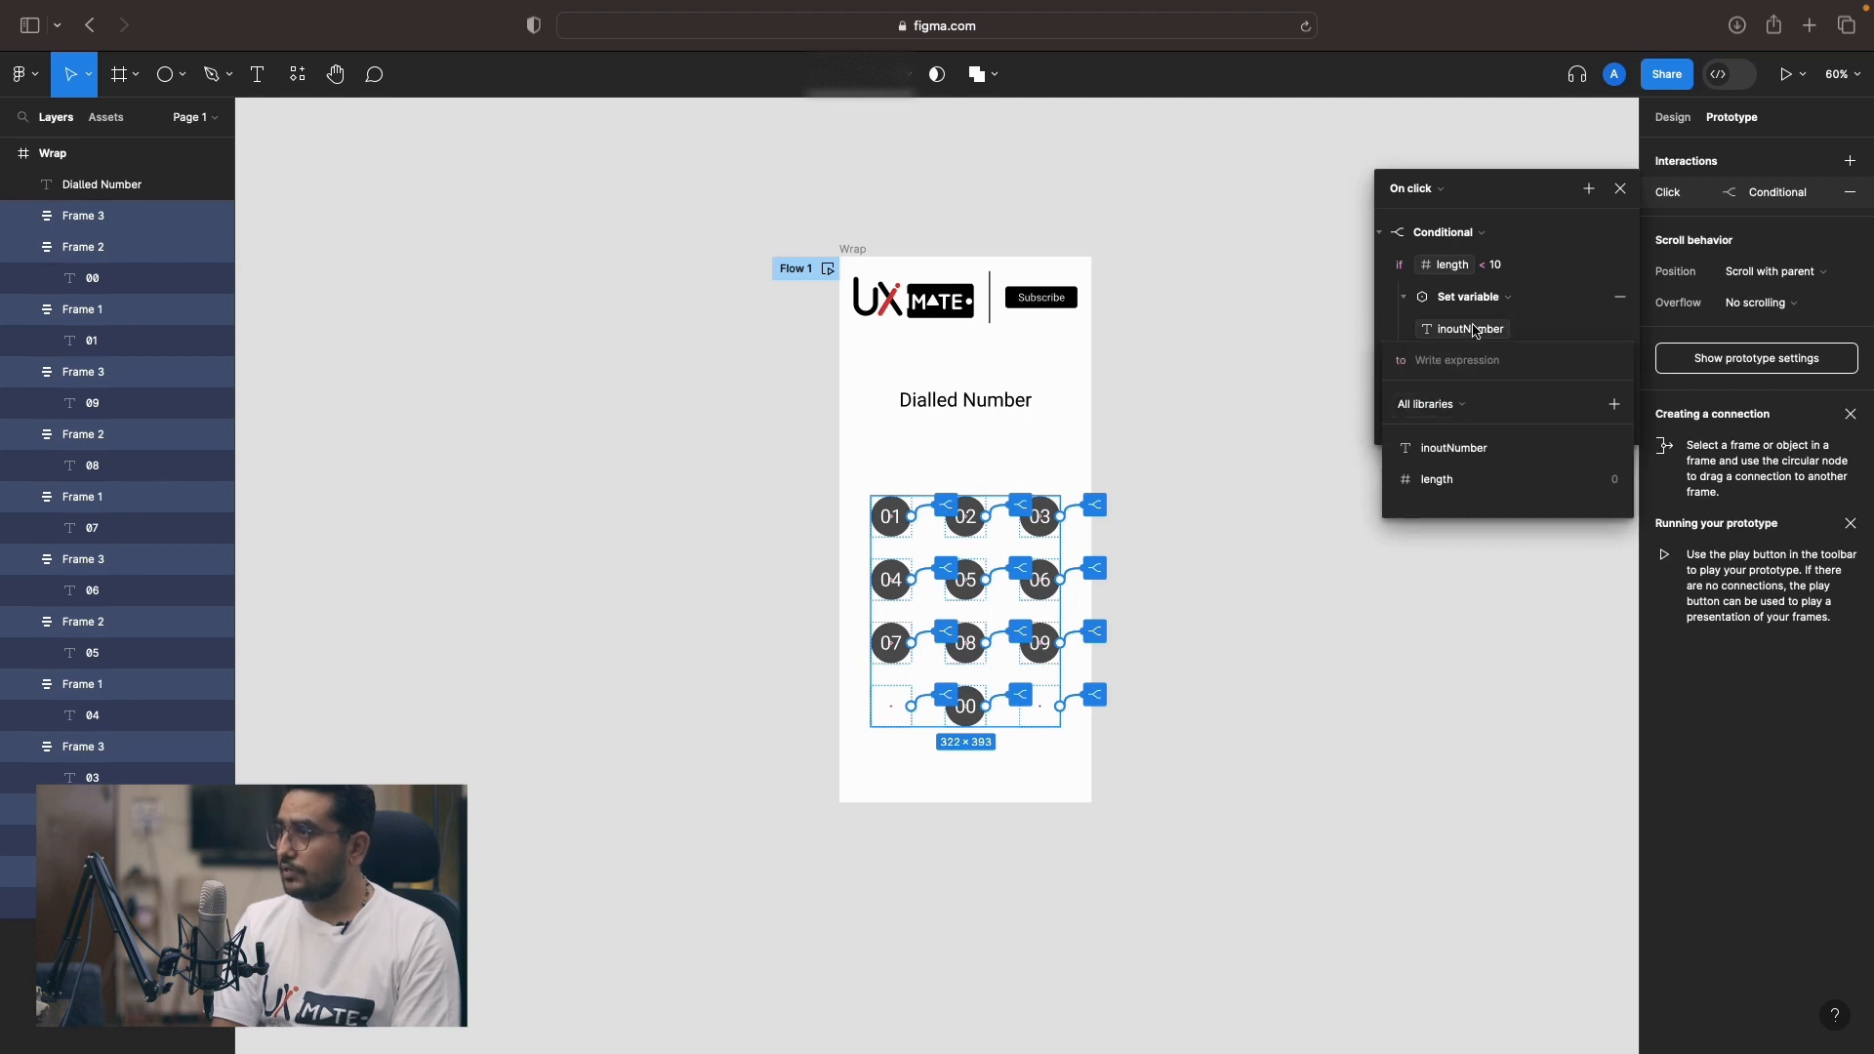
left_click(1440, 449)
type("+ \"")
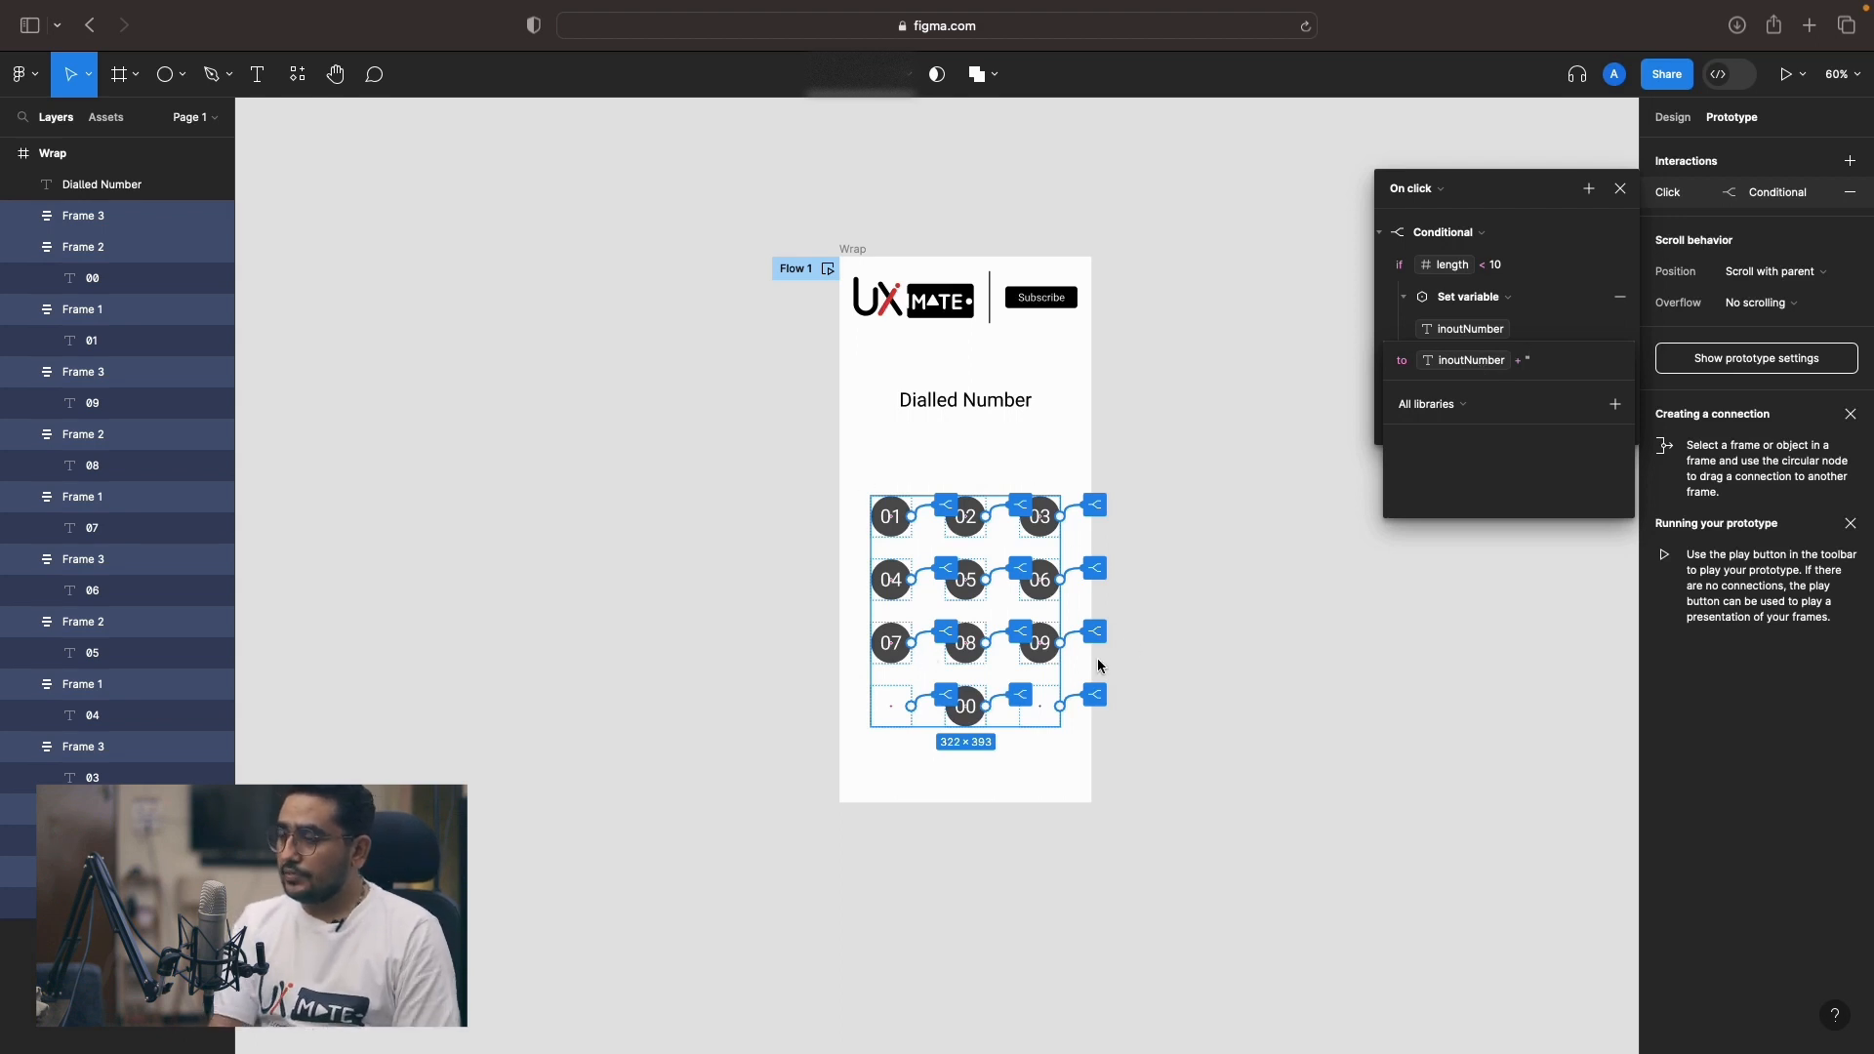
left_click(1528, 199)
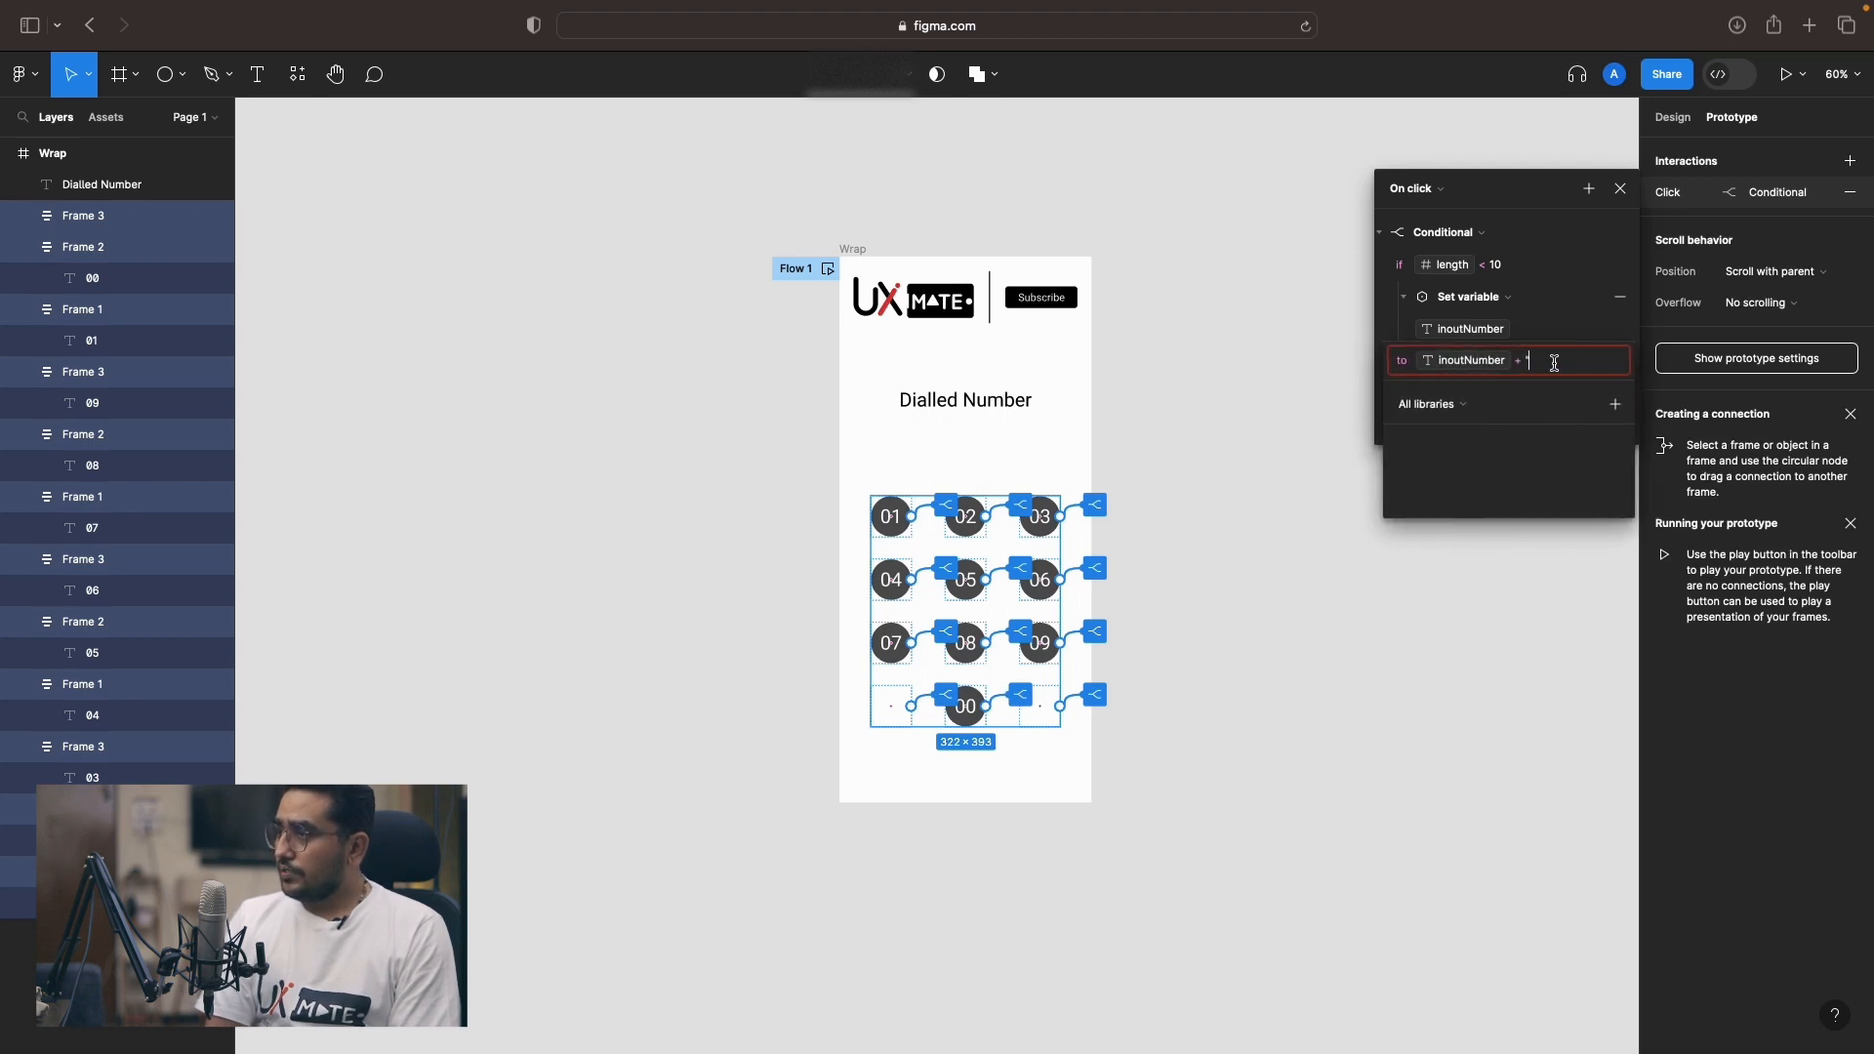
type("\"")
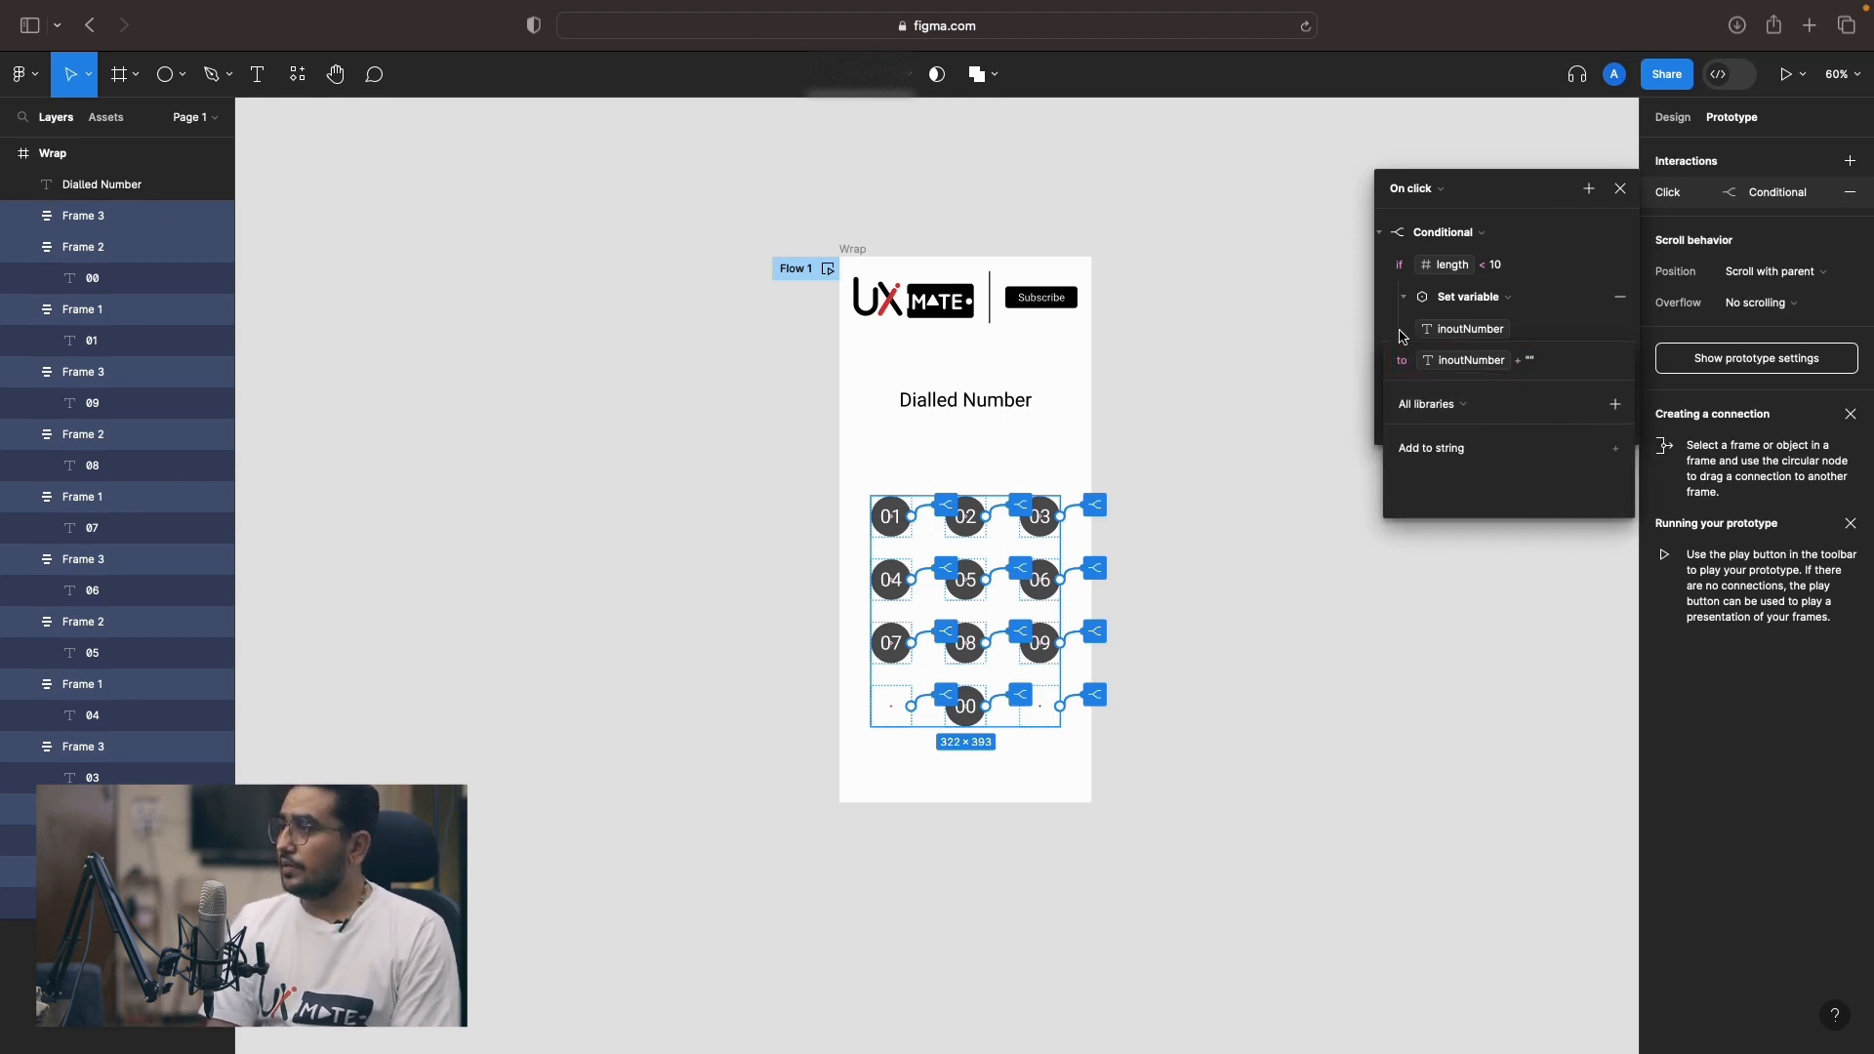
key("Return")
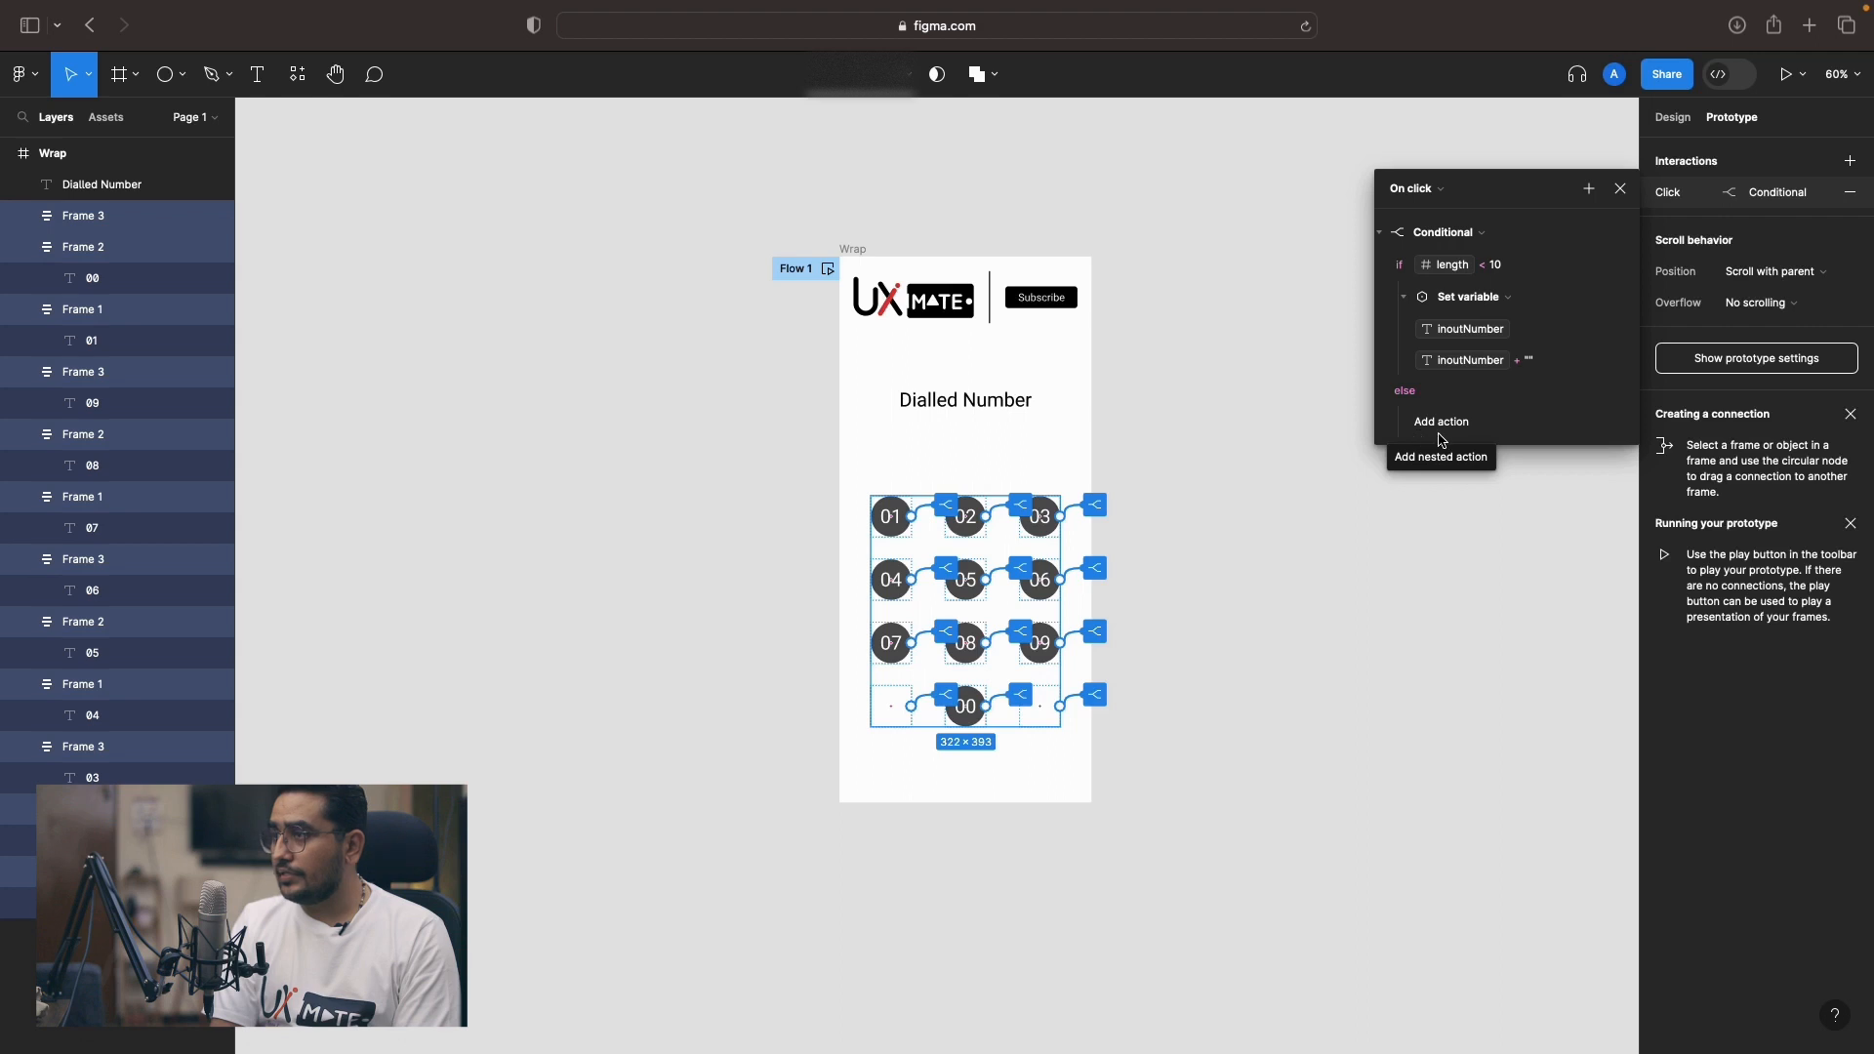
Add a separate Set variable action after the Conditional that sets length to length + 1, and close the interaction settings.
left_click(1590, 190)
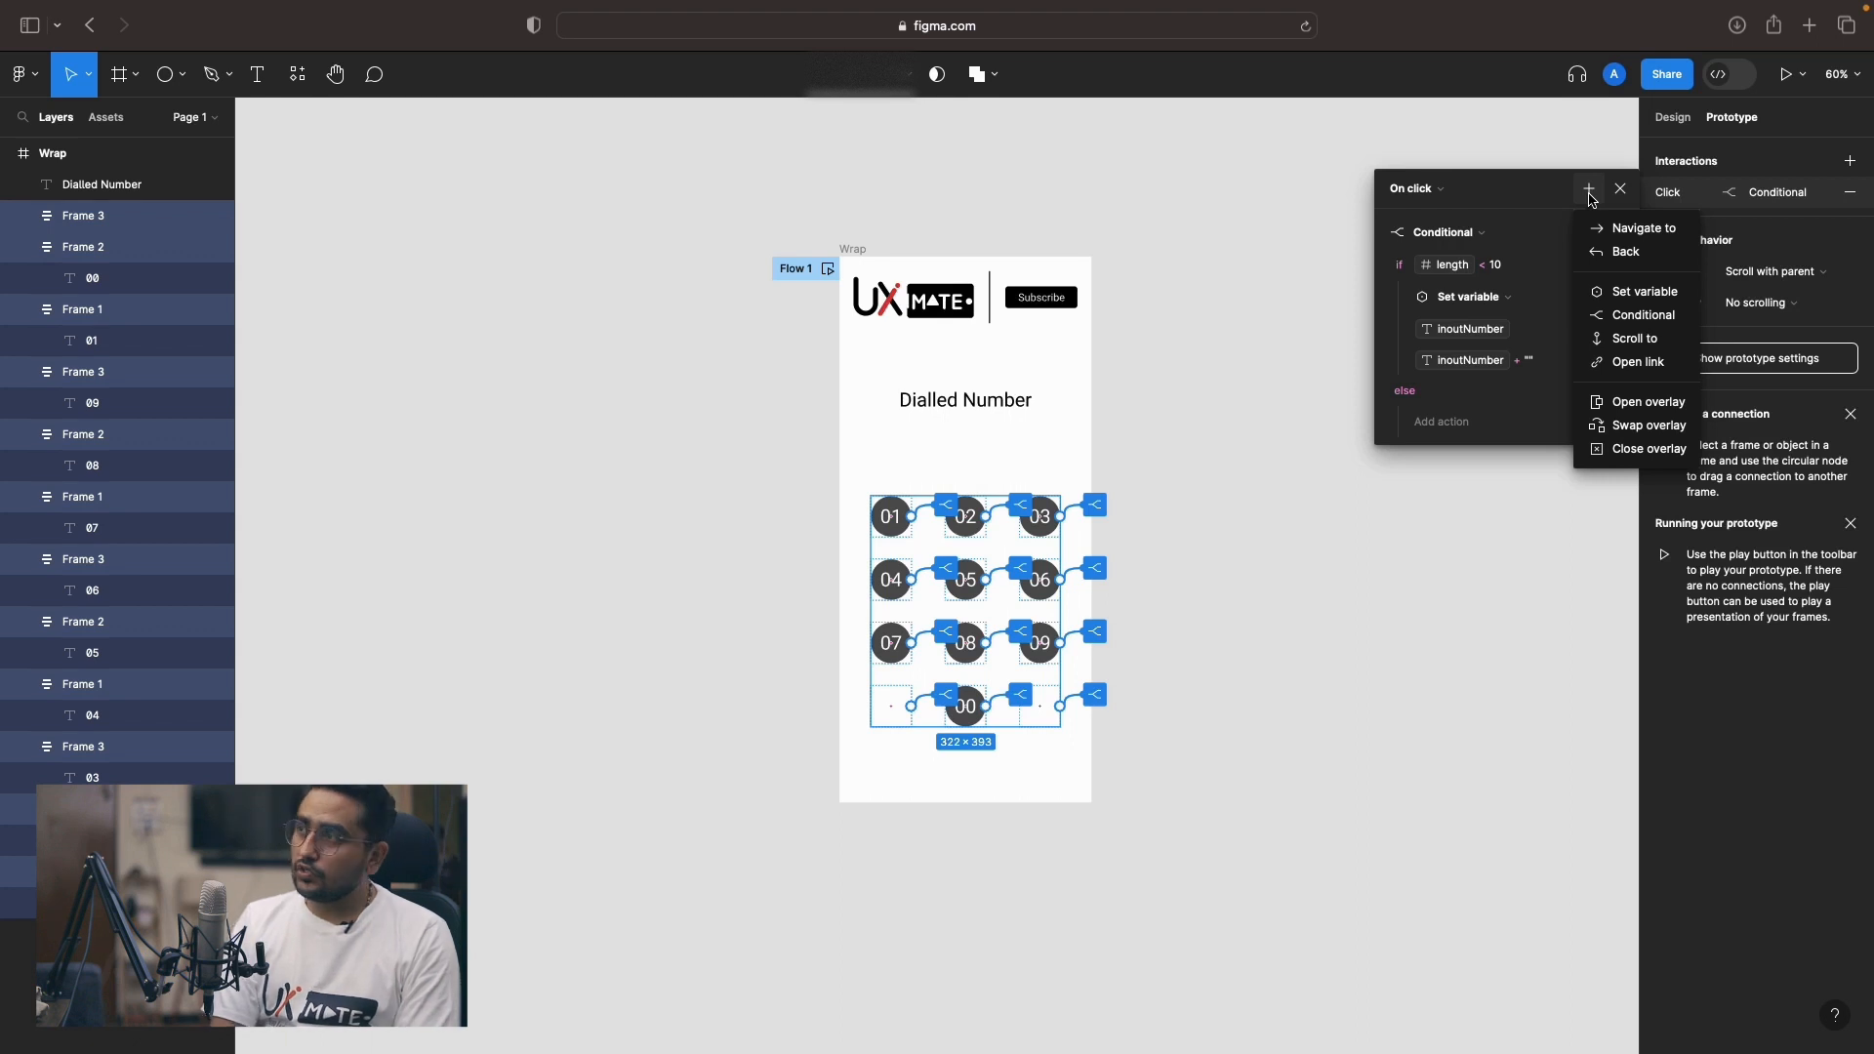
left_click(1630, 291)
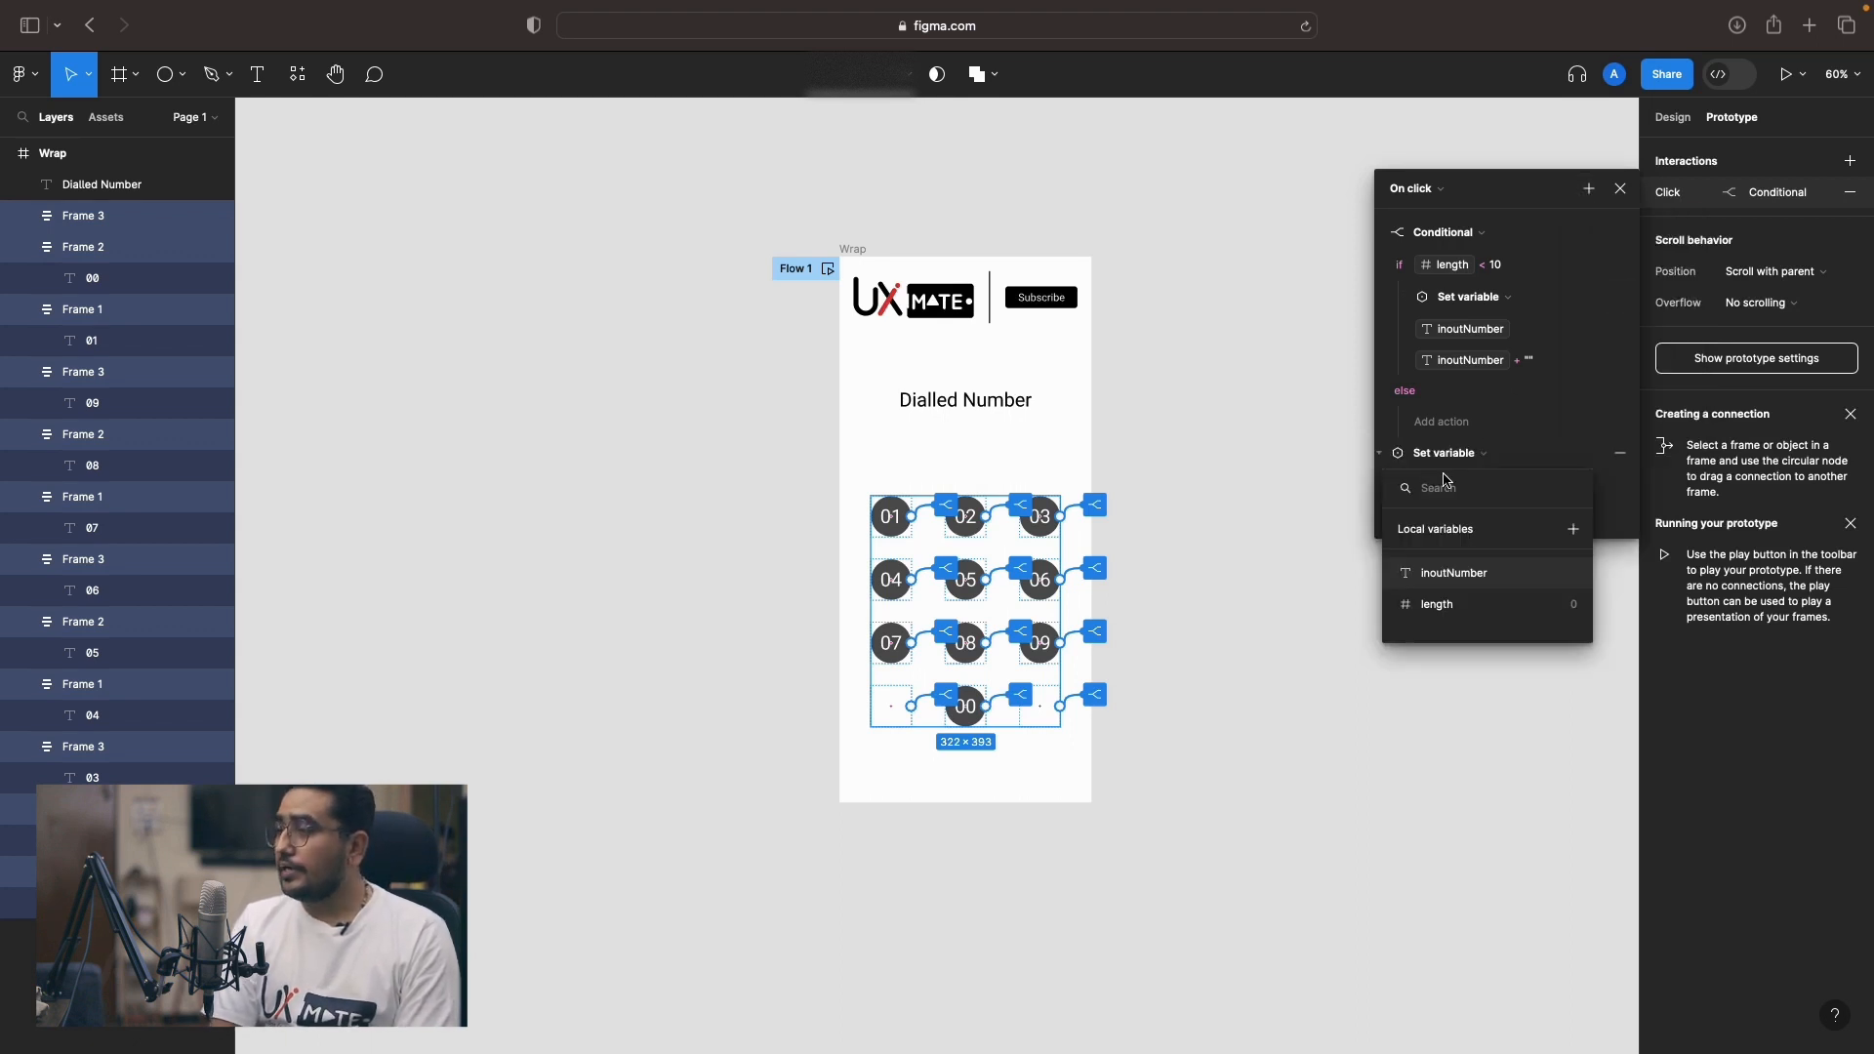
left_click(1438, 604)
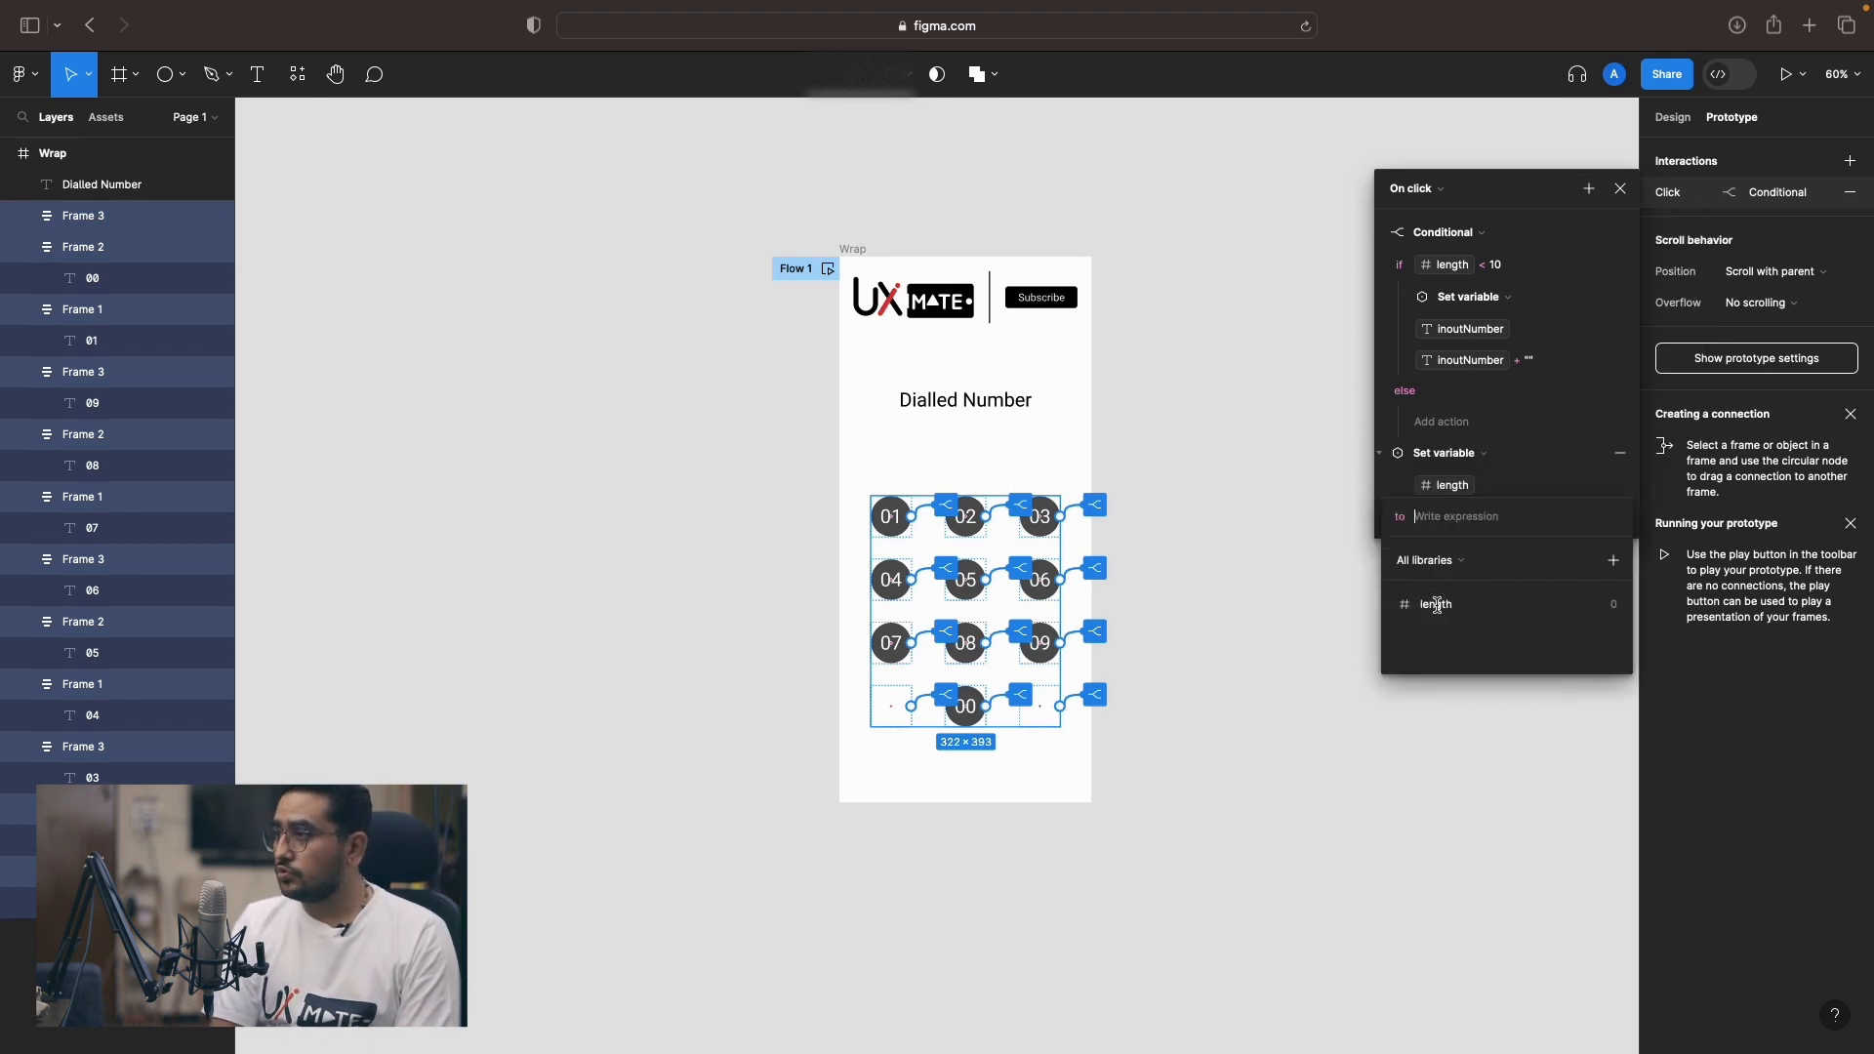
left_click(1436, 604)
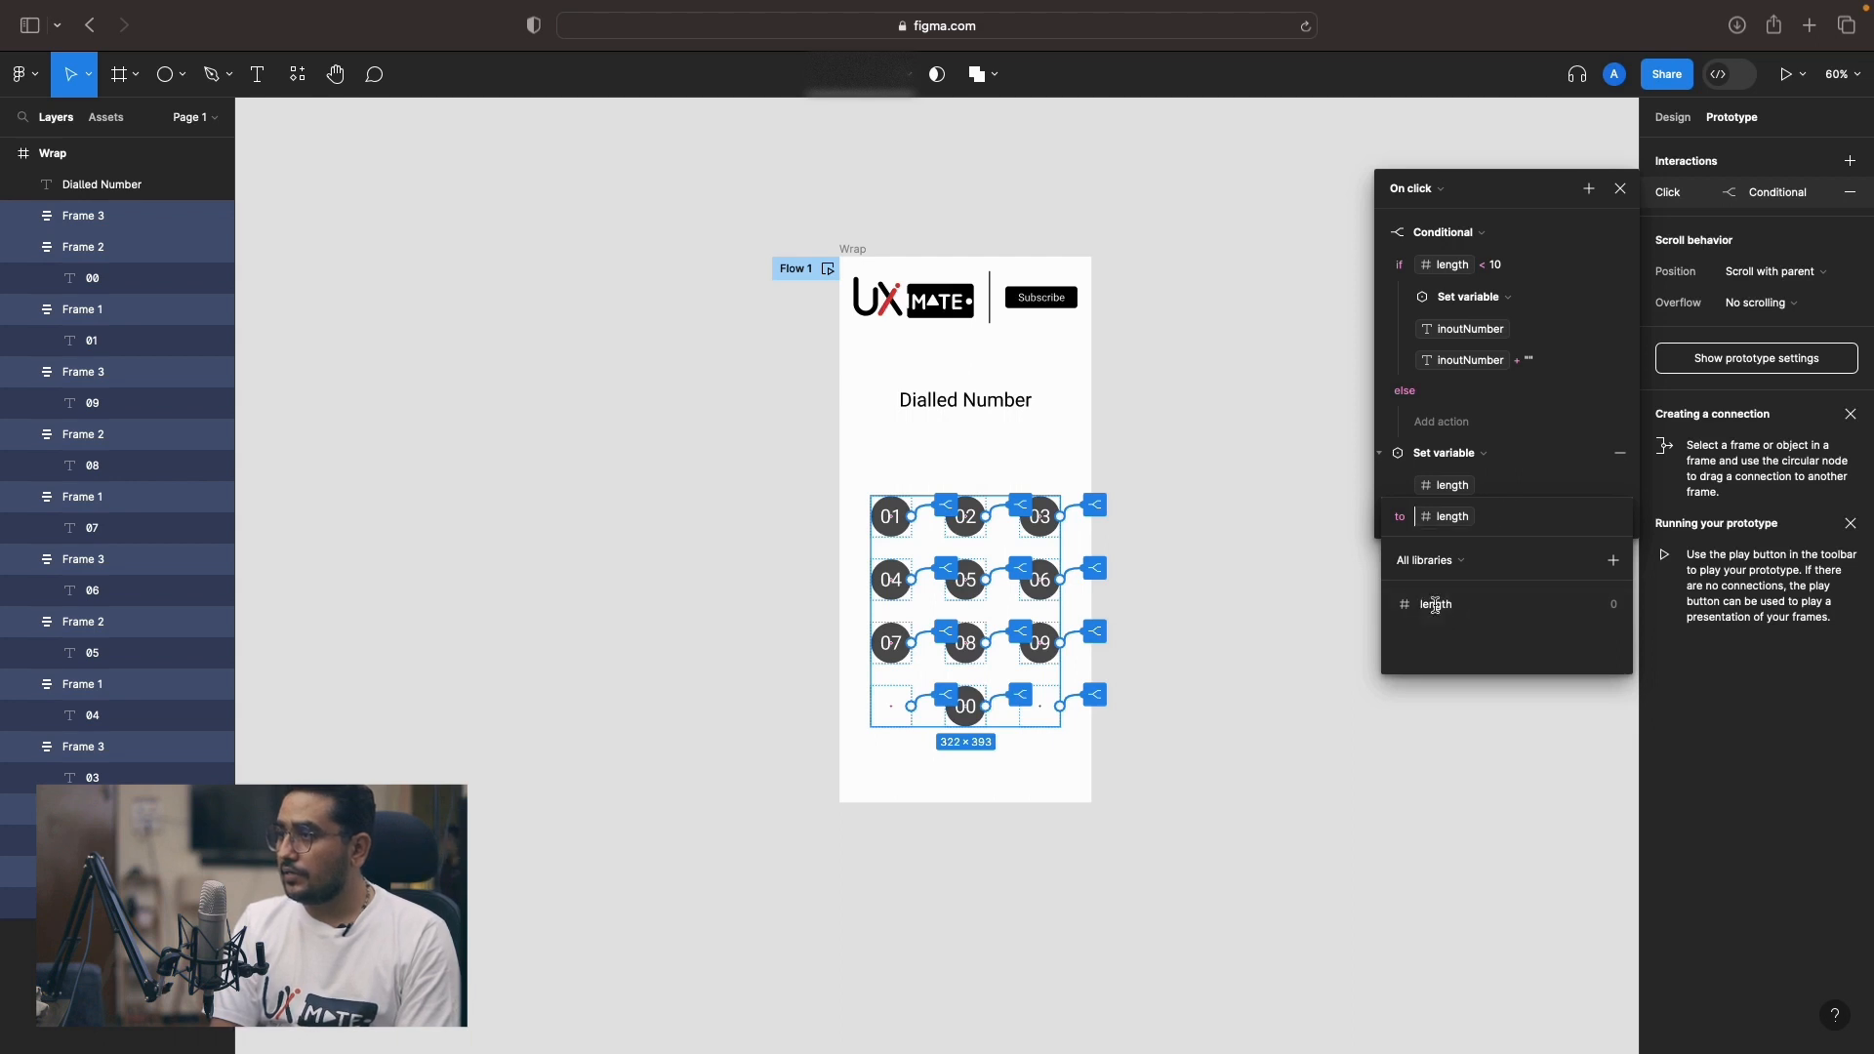
left_click(1494, 515)
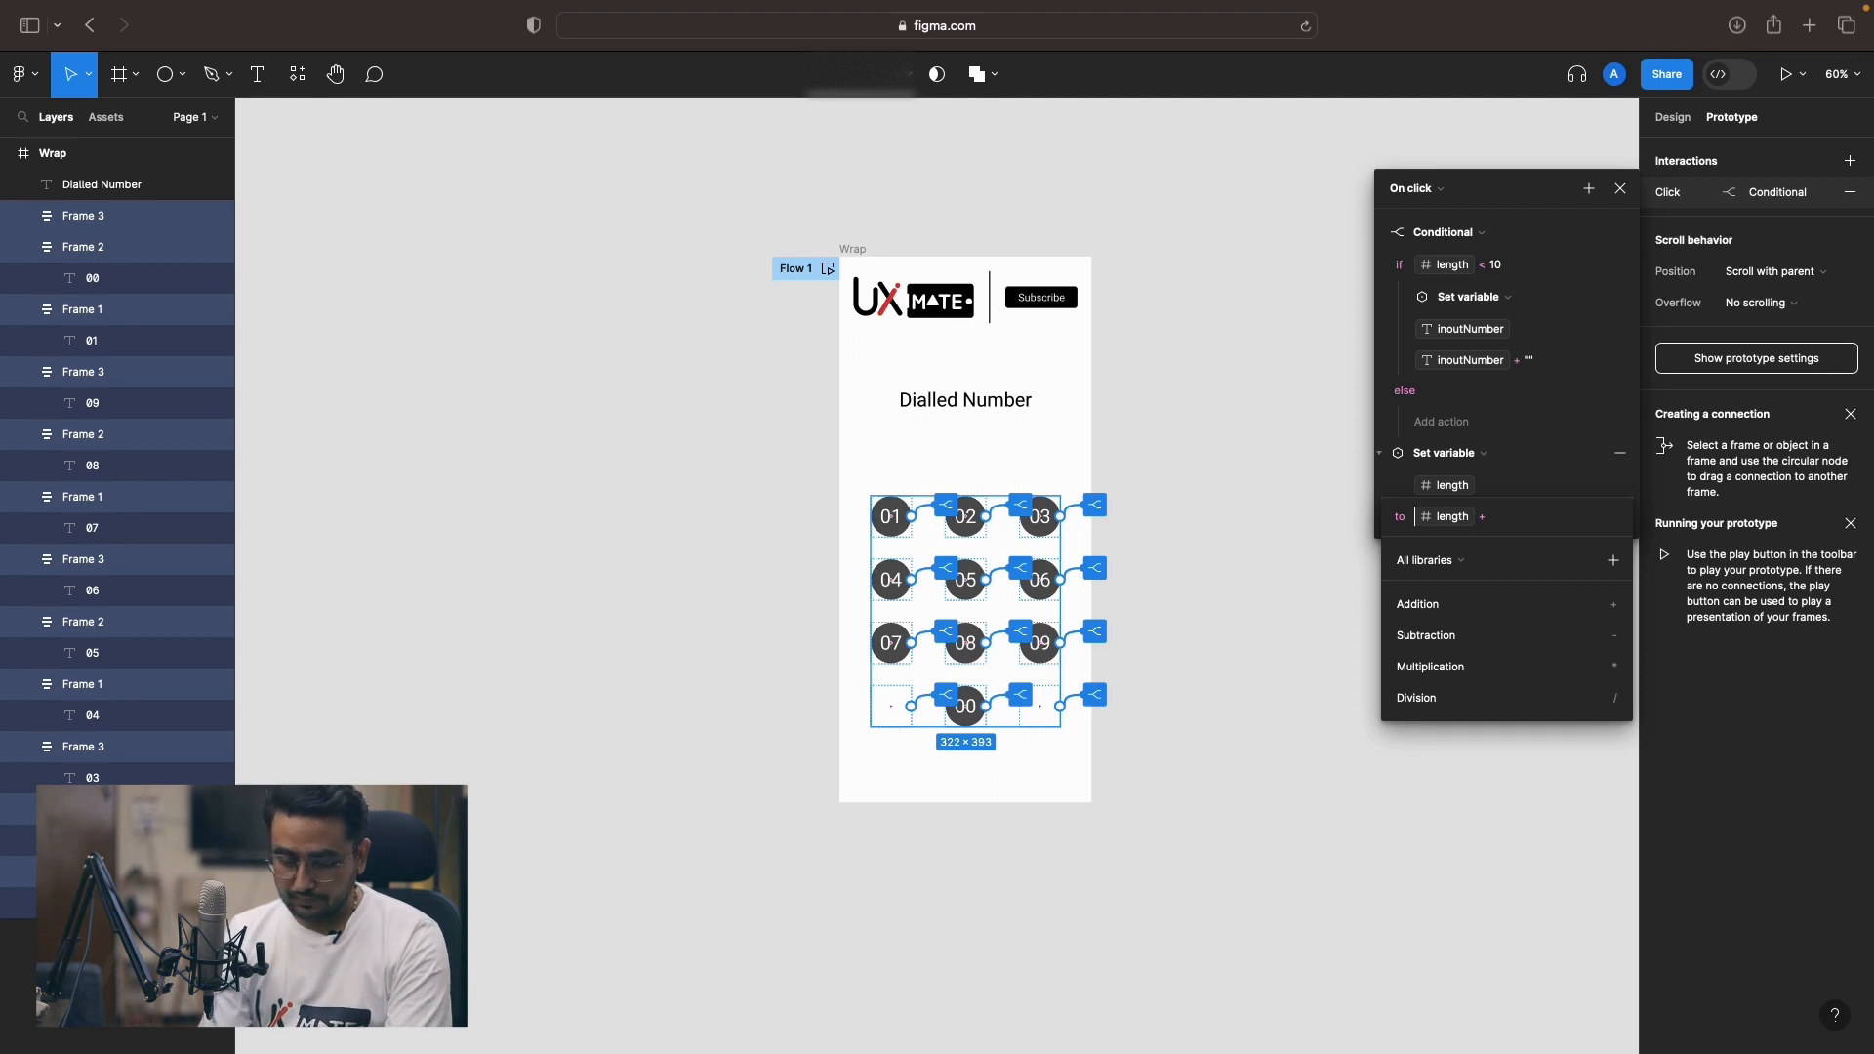
type("1")
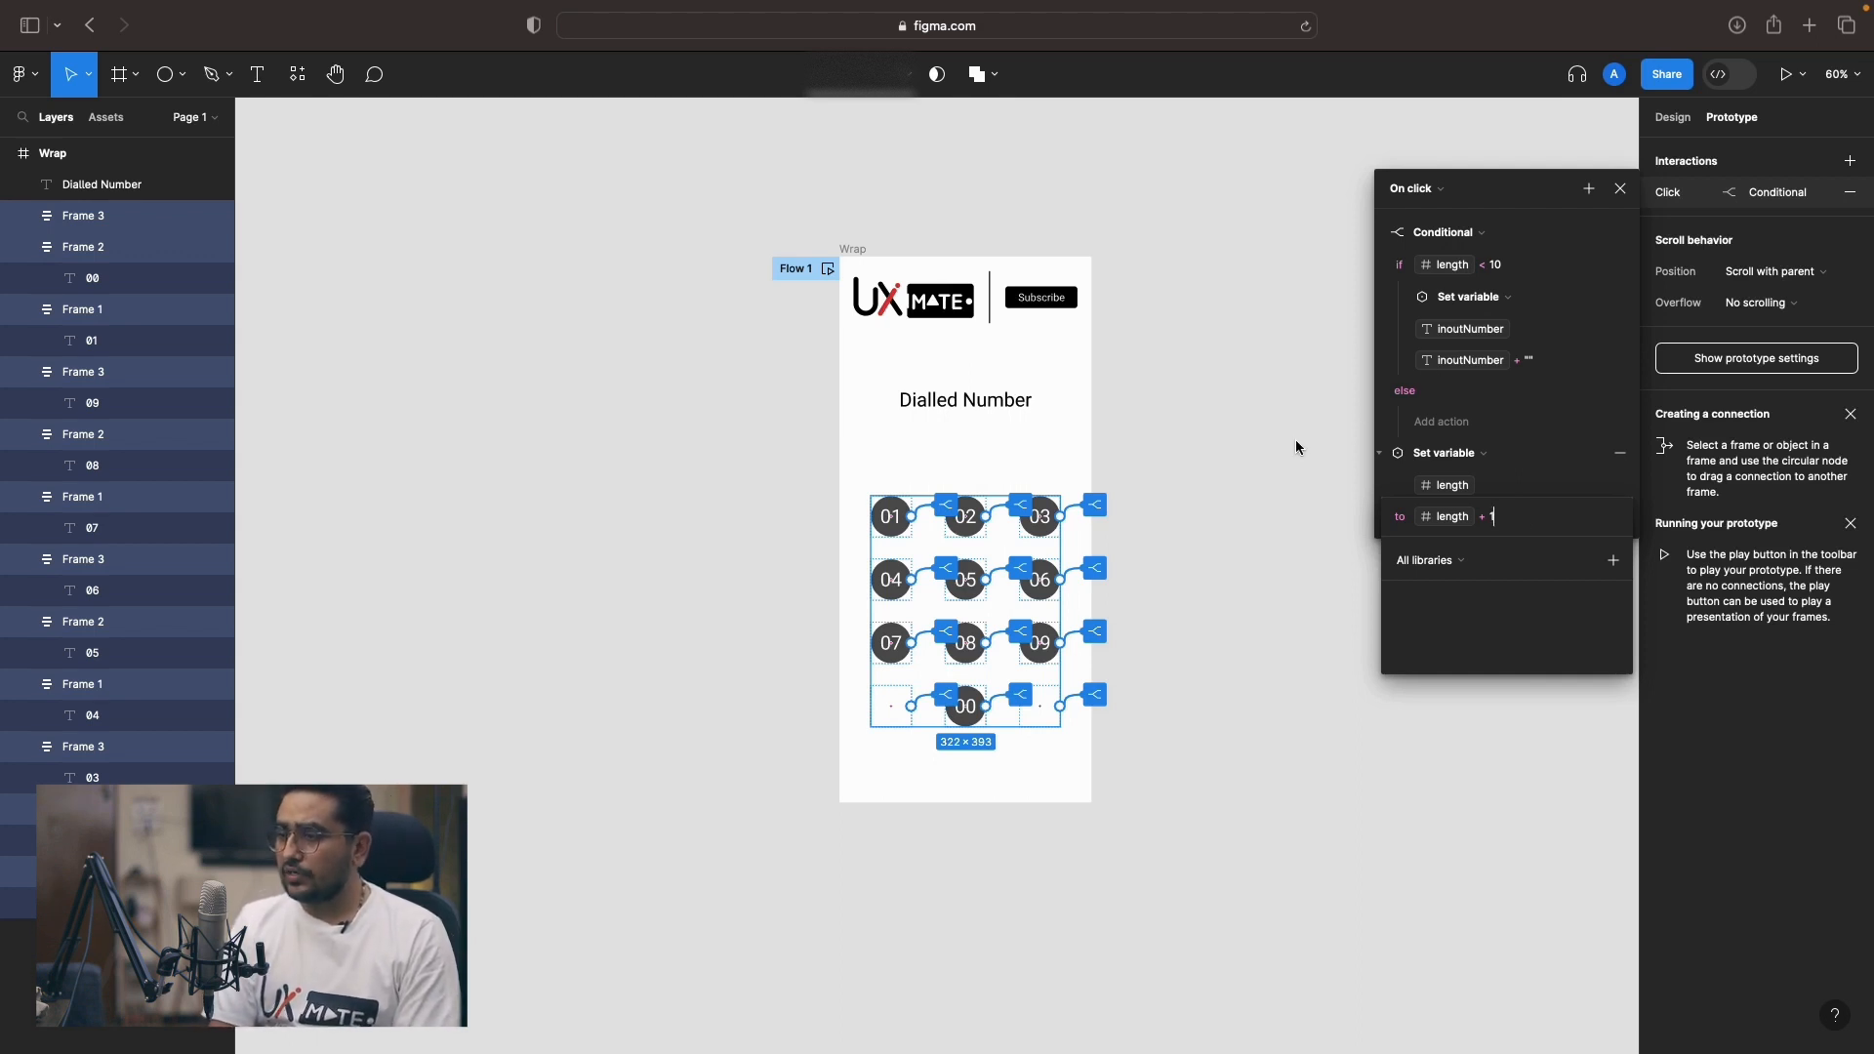
key("Return")
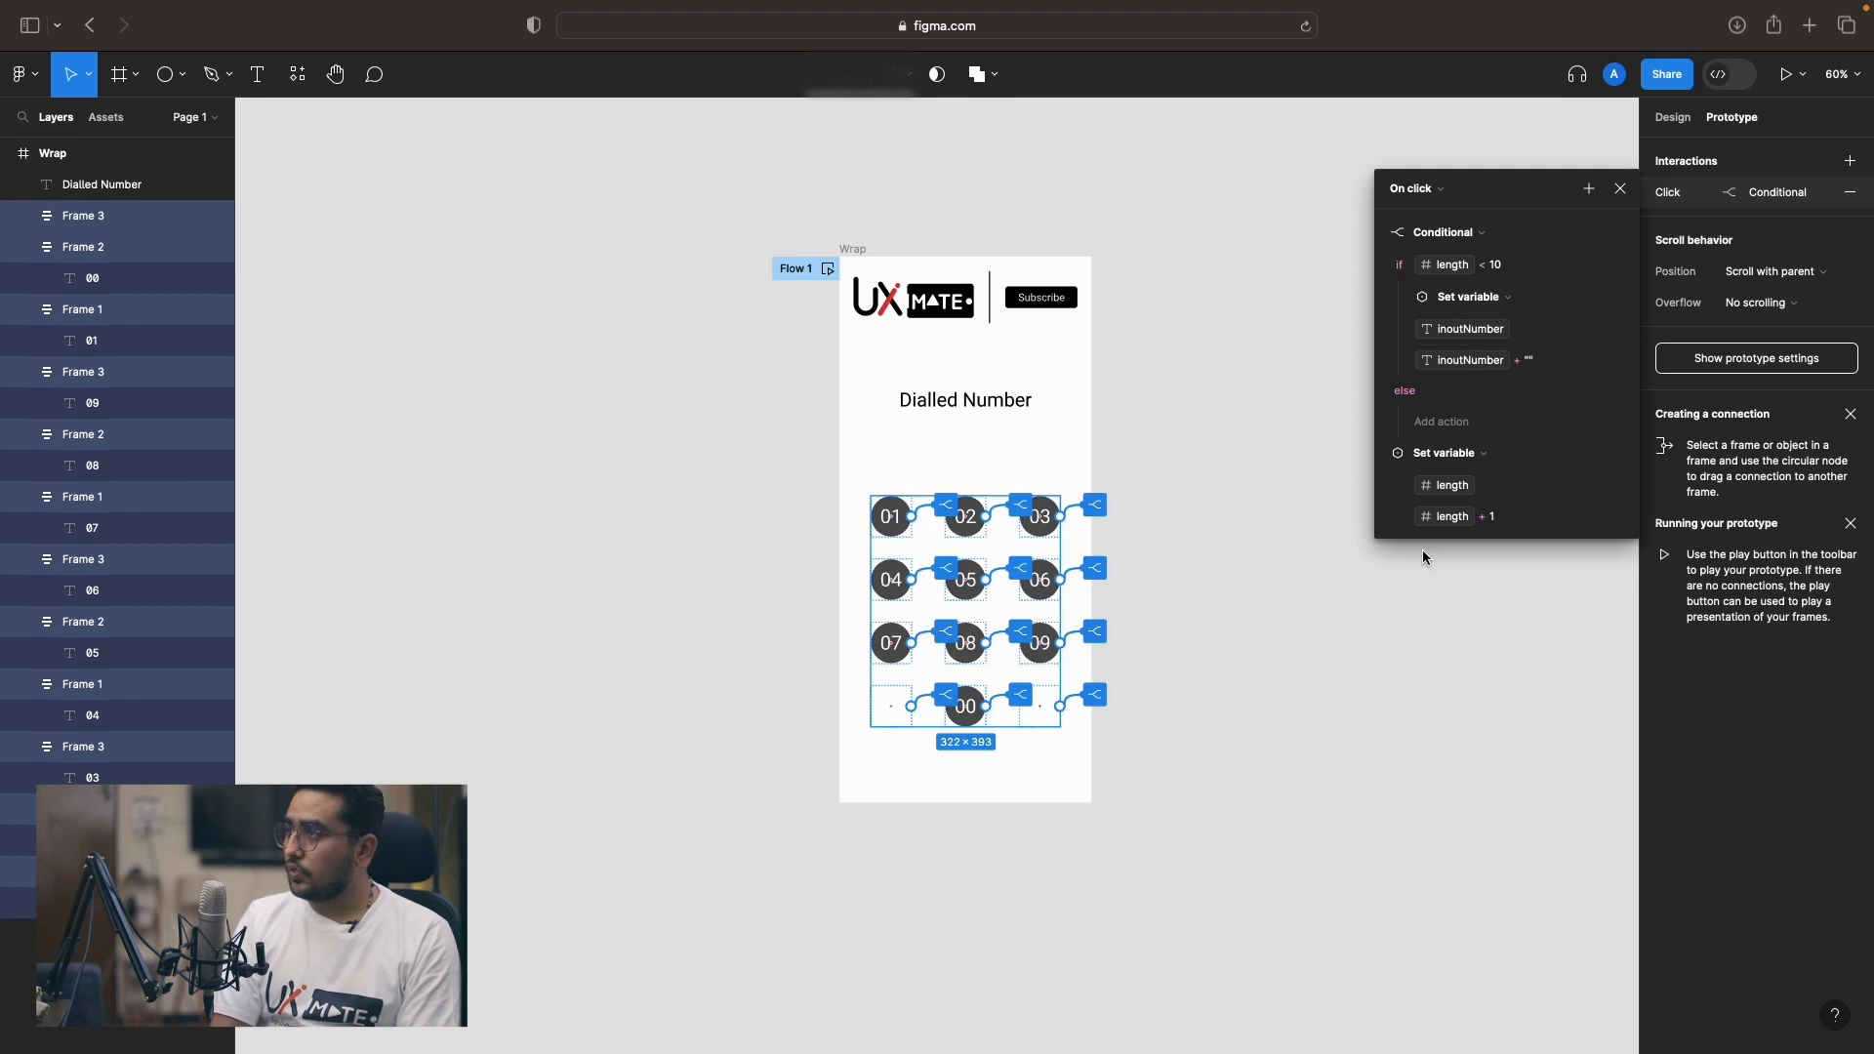
left_click(1621, 188)
left_click(1343, 590)
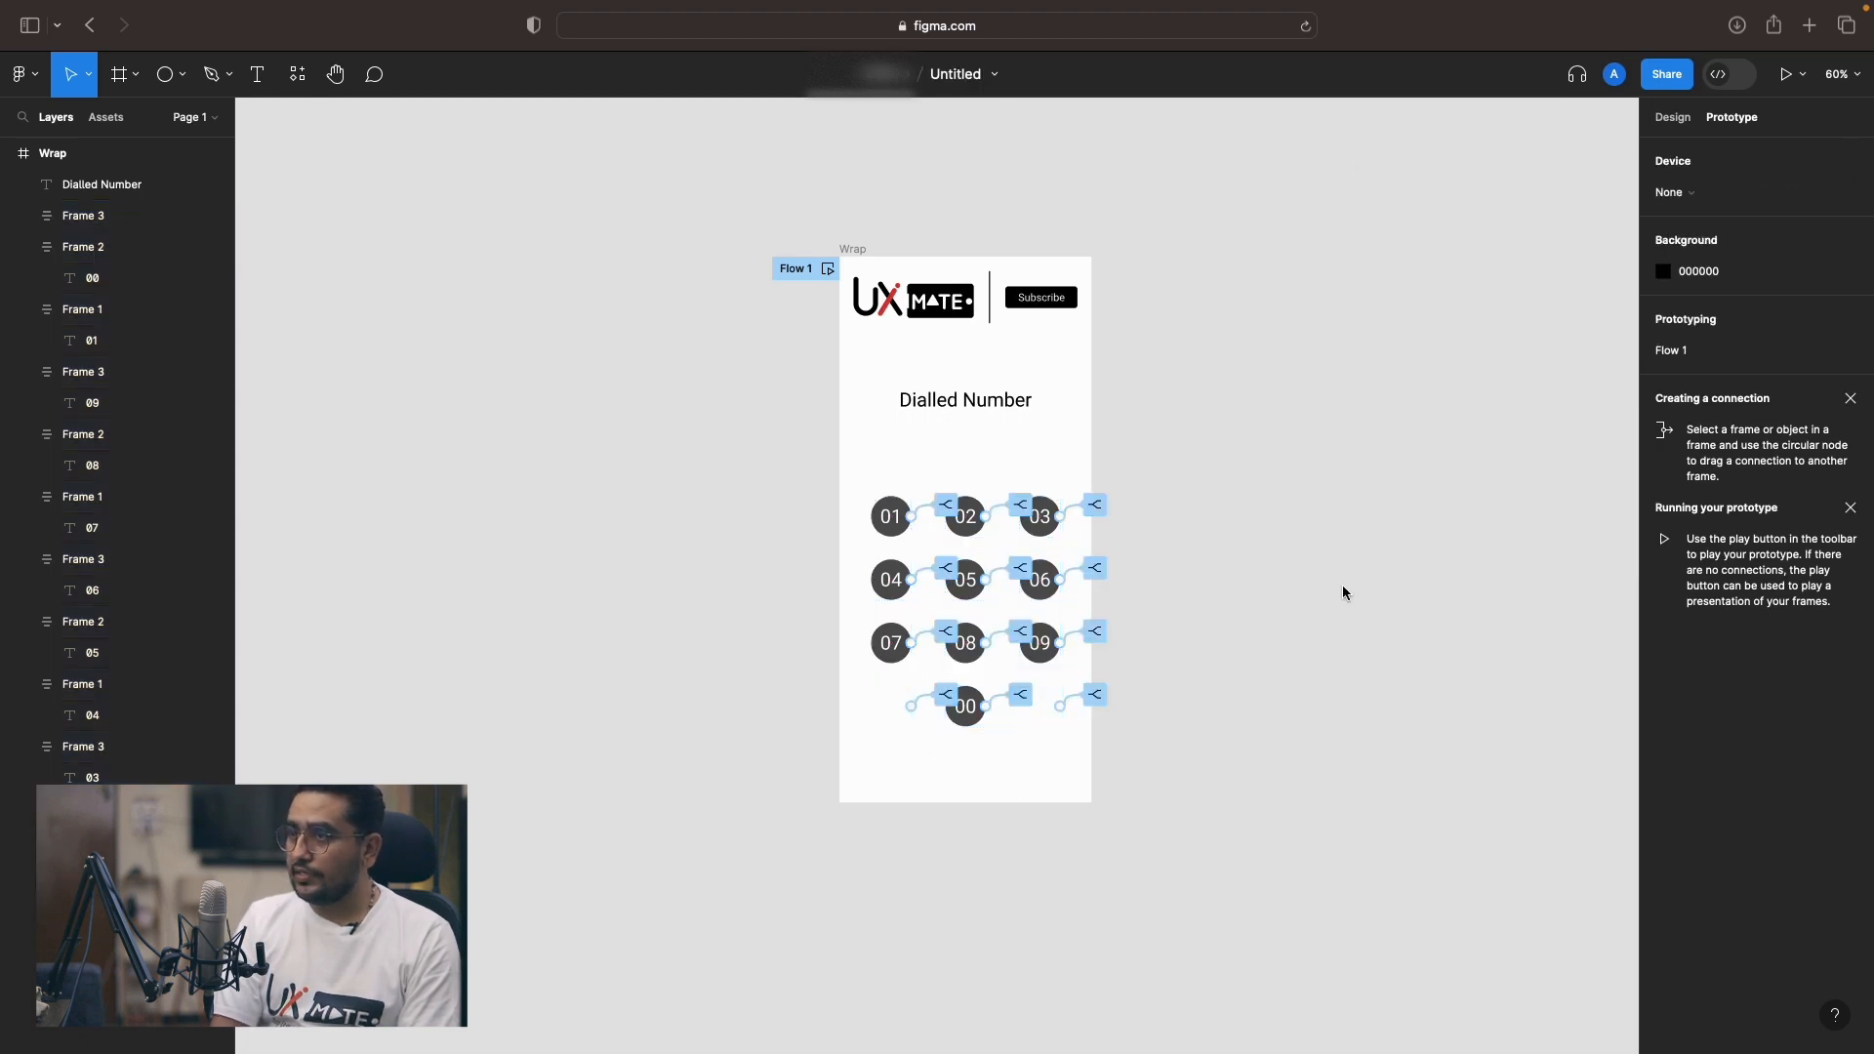
In key 01's interaction, change the nested Set variable expression to inoutNumber + "1".
left_click(947, 507)
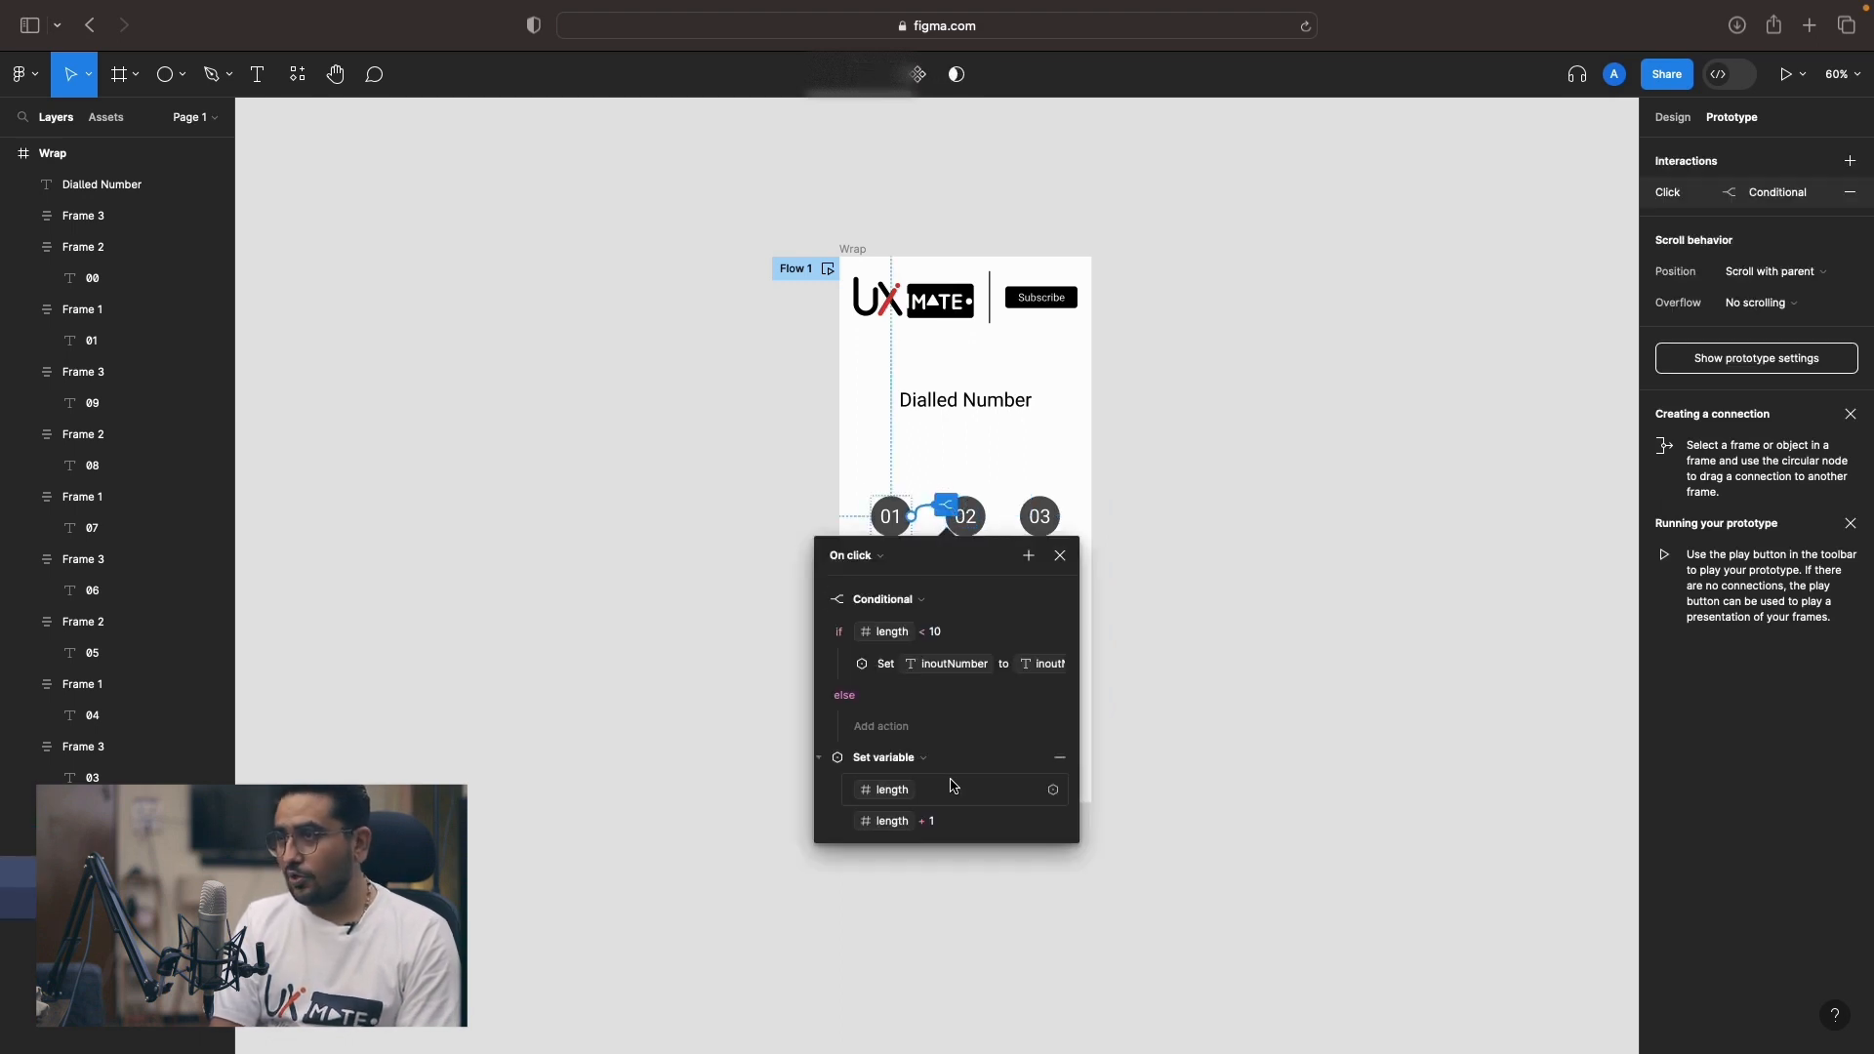
scroll(954, 770, "up", 1)
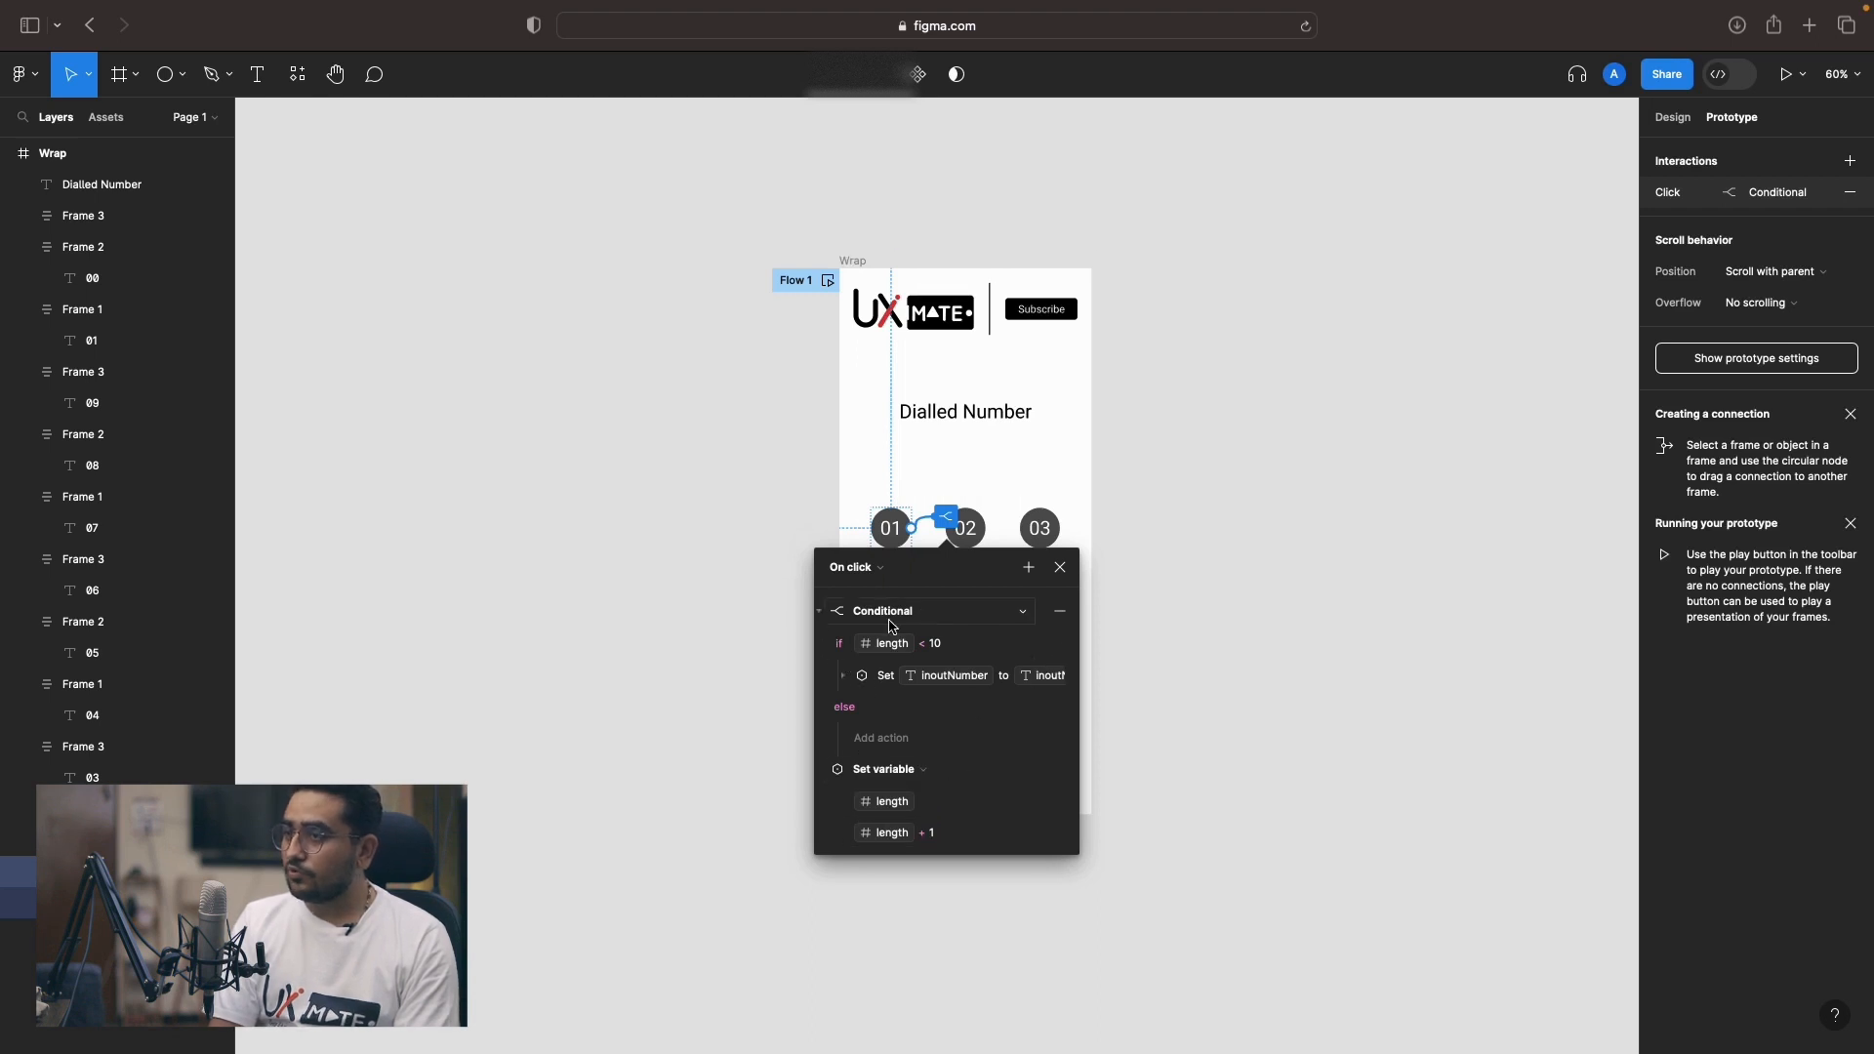
left_click(843, 679)
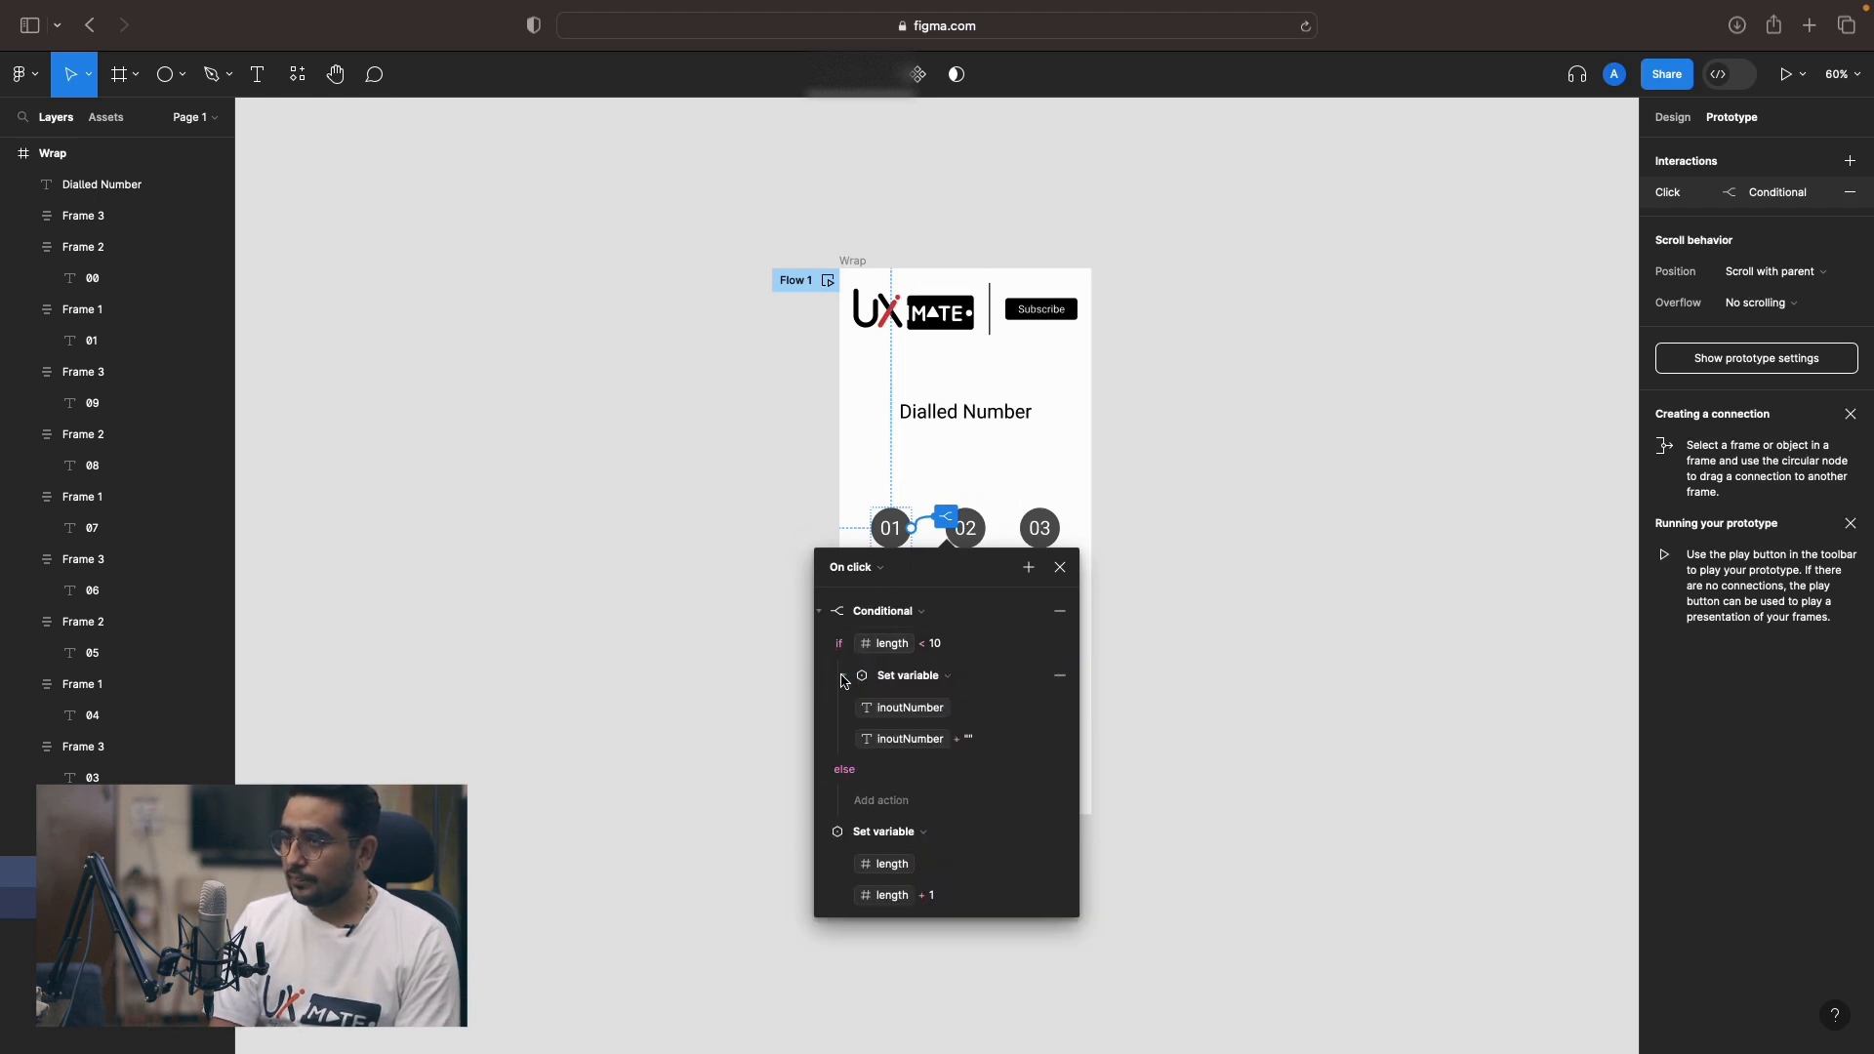
left_click(981, 739)
key("Left")
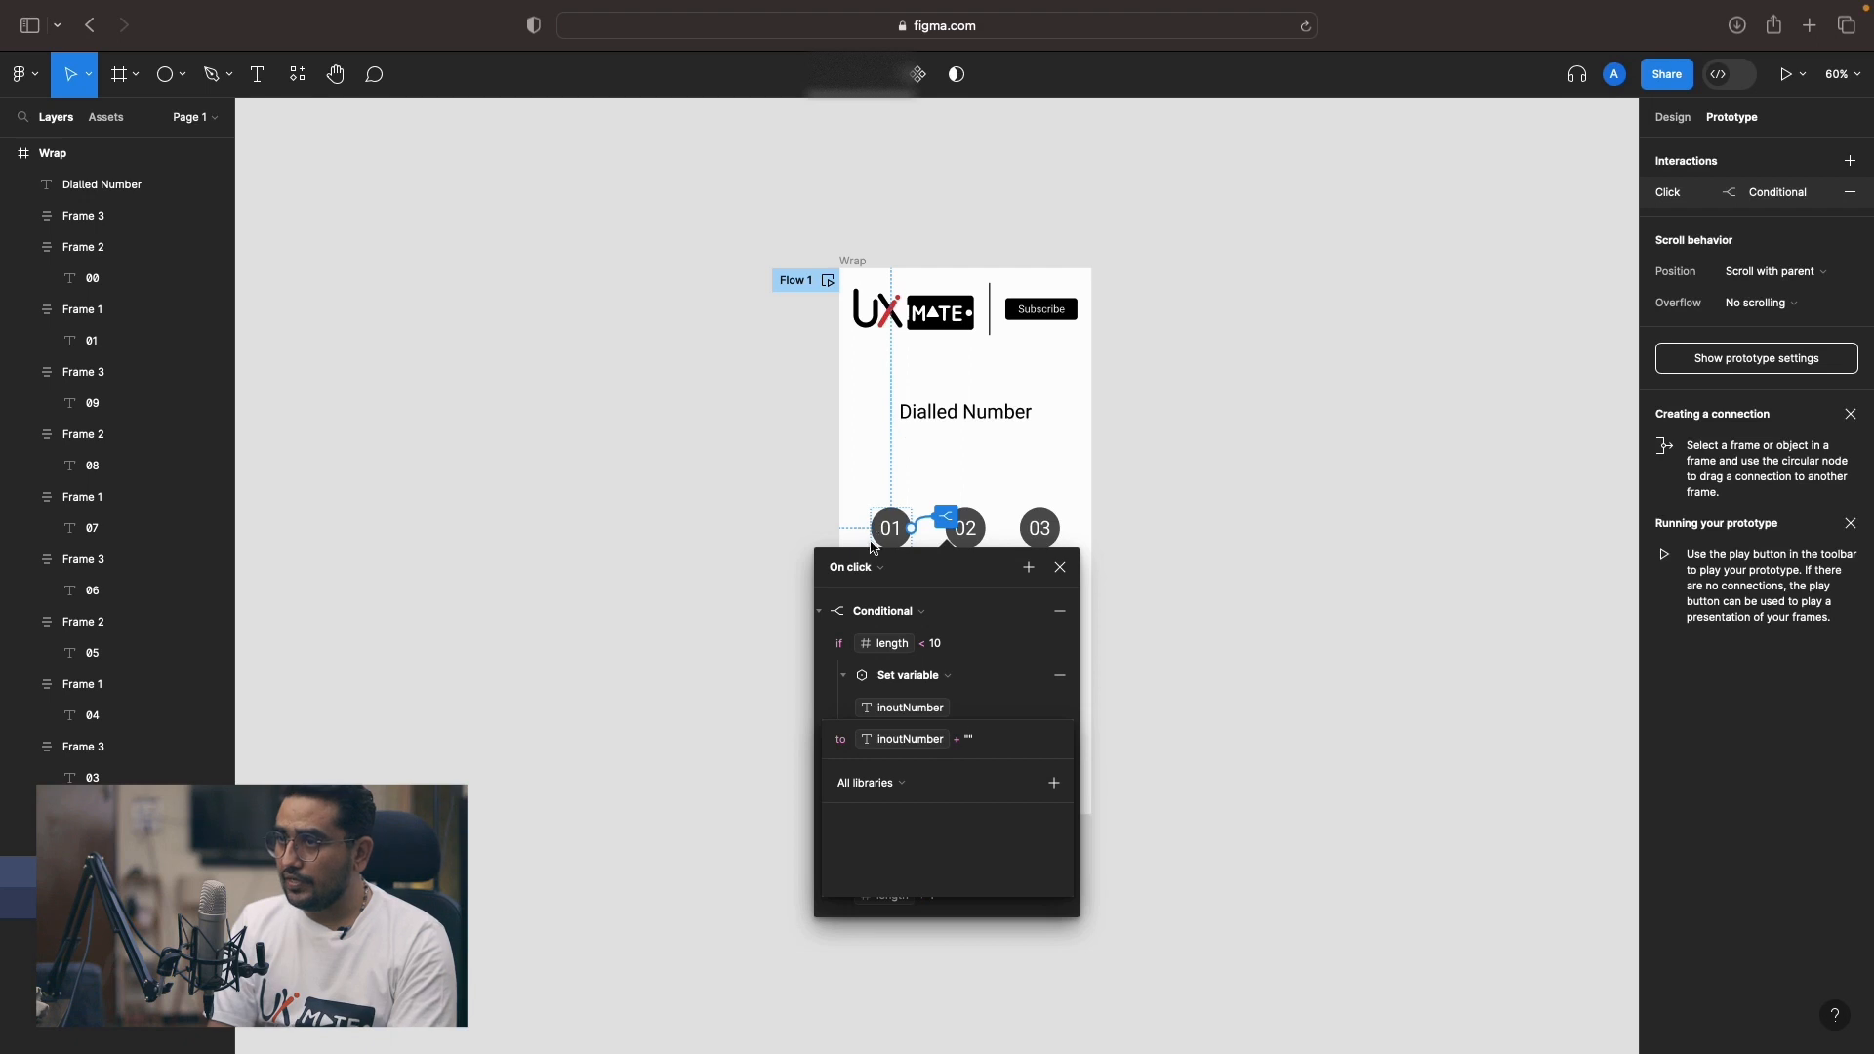
type("1")
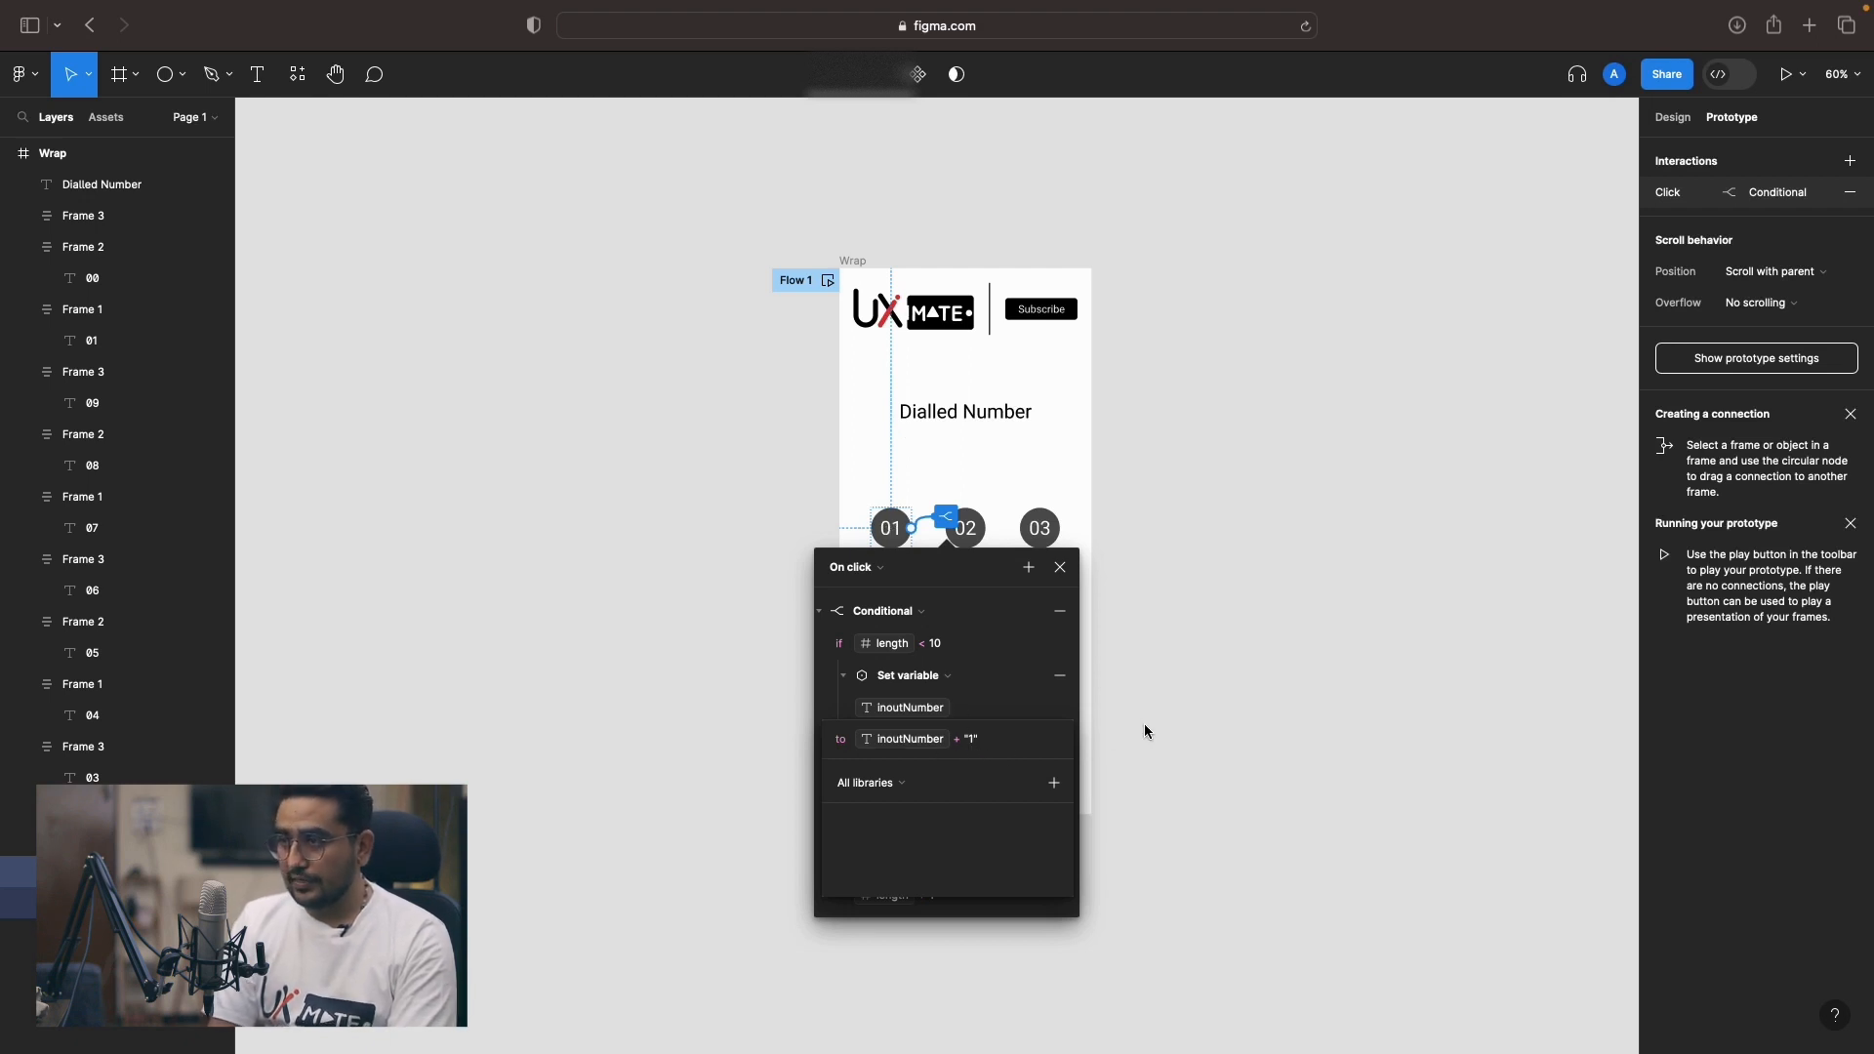
key("Return")
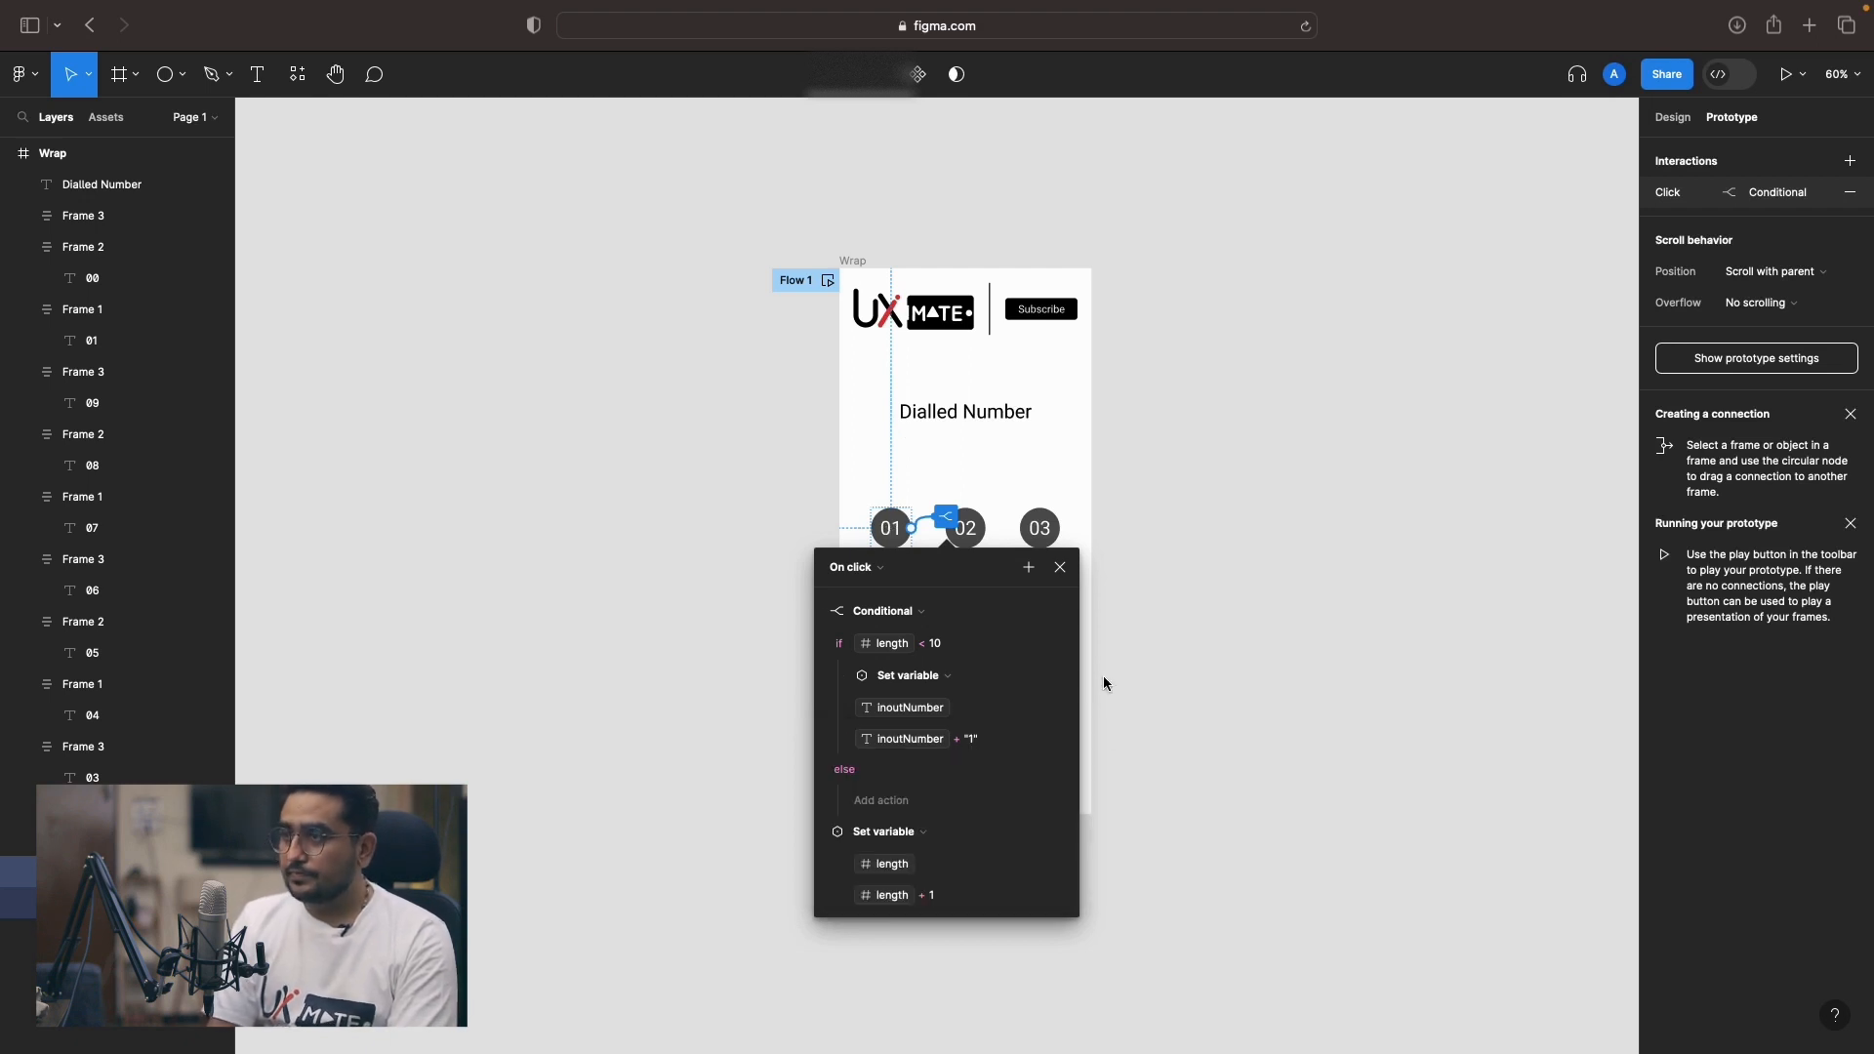
In key 02's interaction, fill the empty string added to inoutNumber with that key's digit.
left_click(967, 527)
left_click(1021, 518)
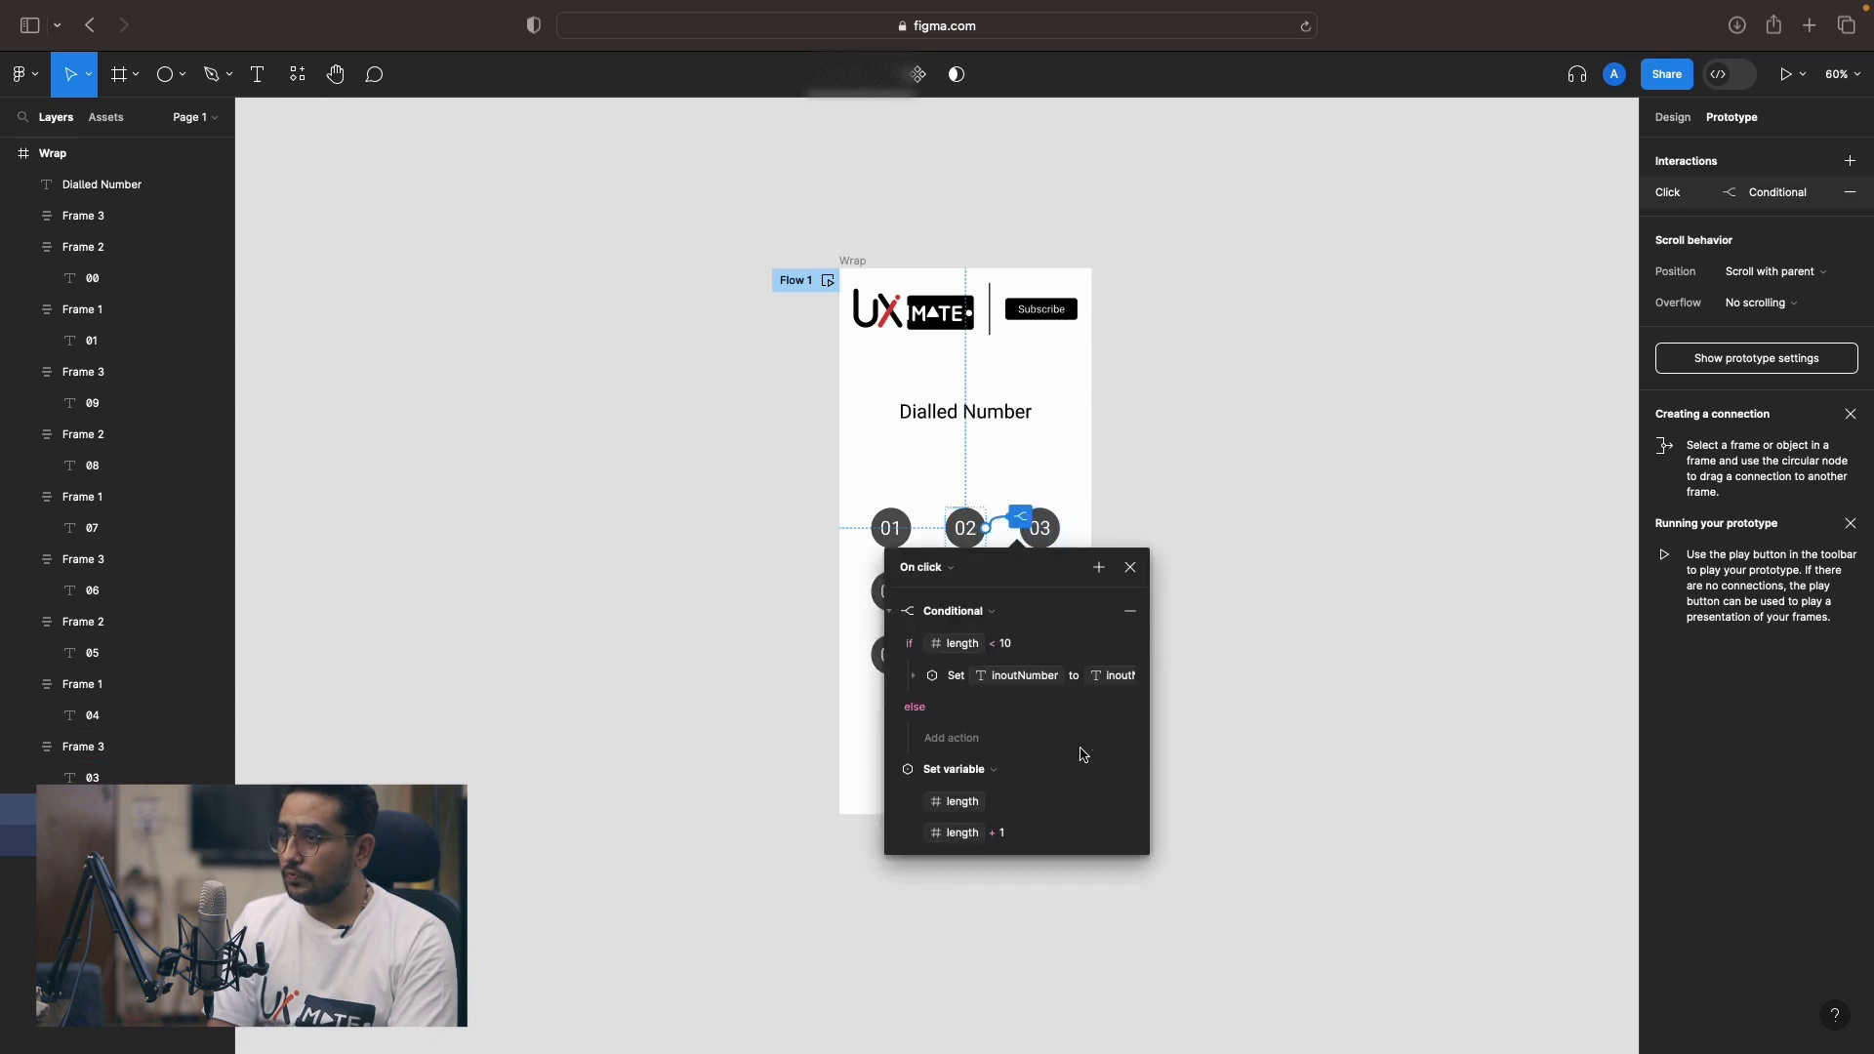
left_click(916, 677)
left_click(1060, 737)
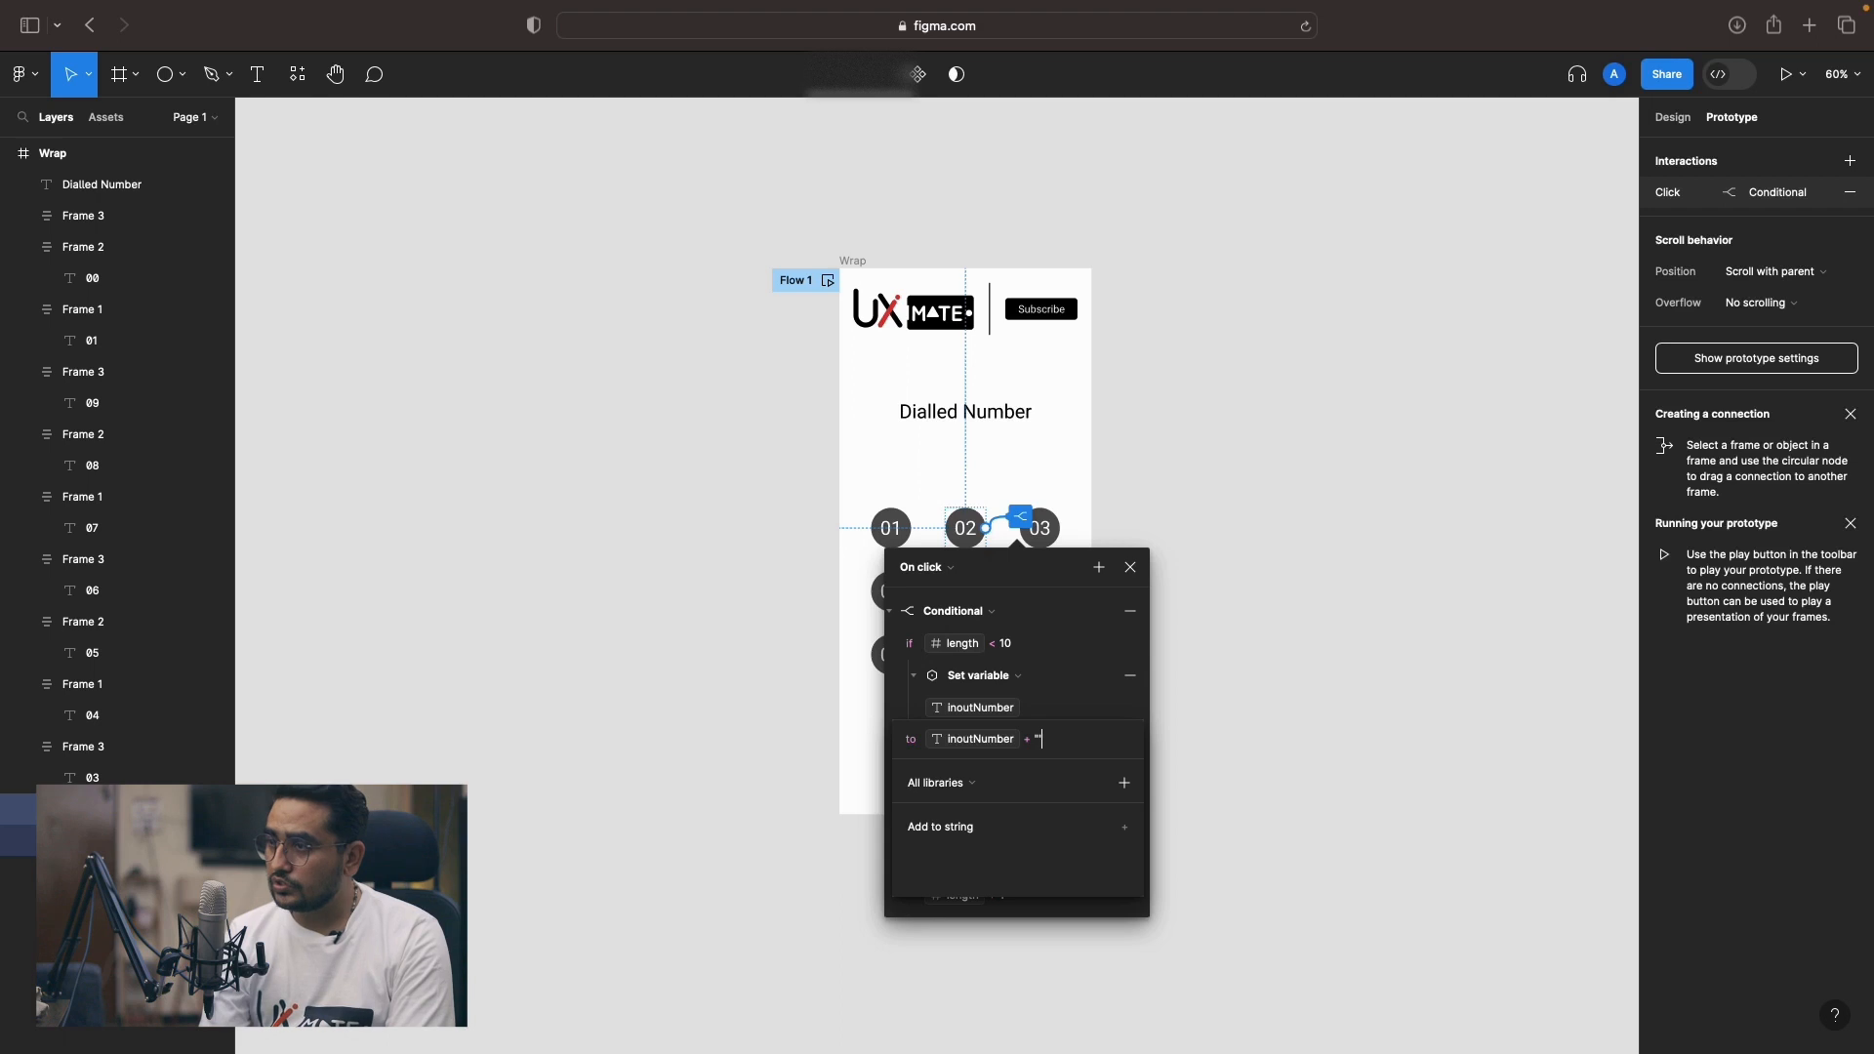
key("Left")
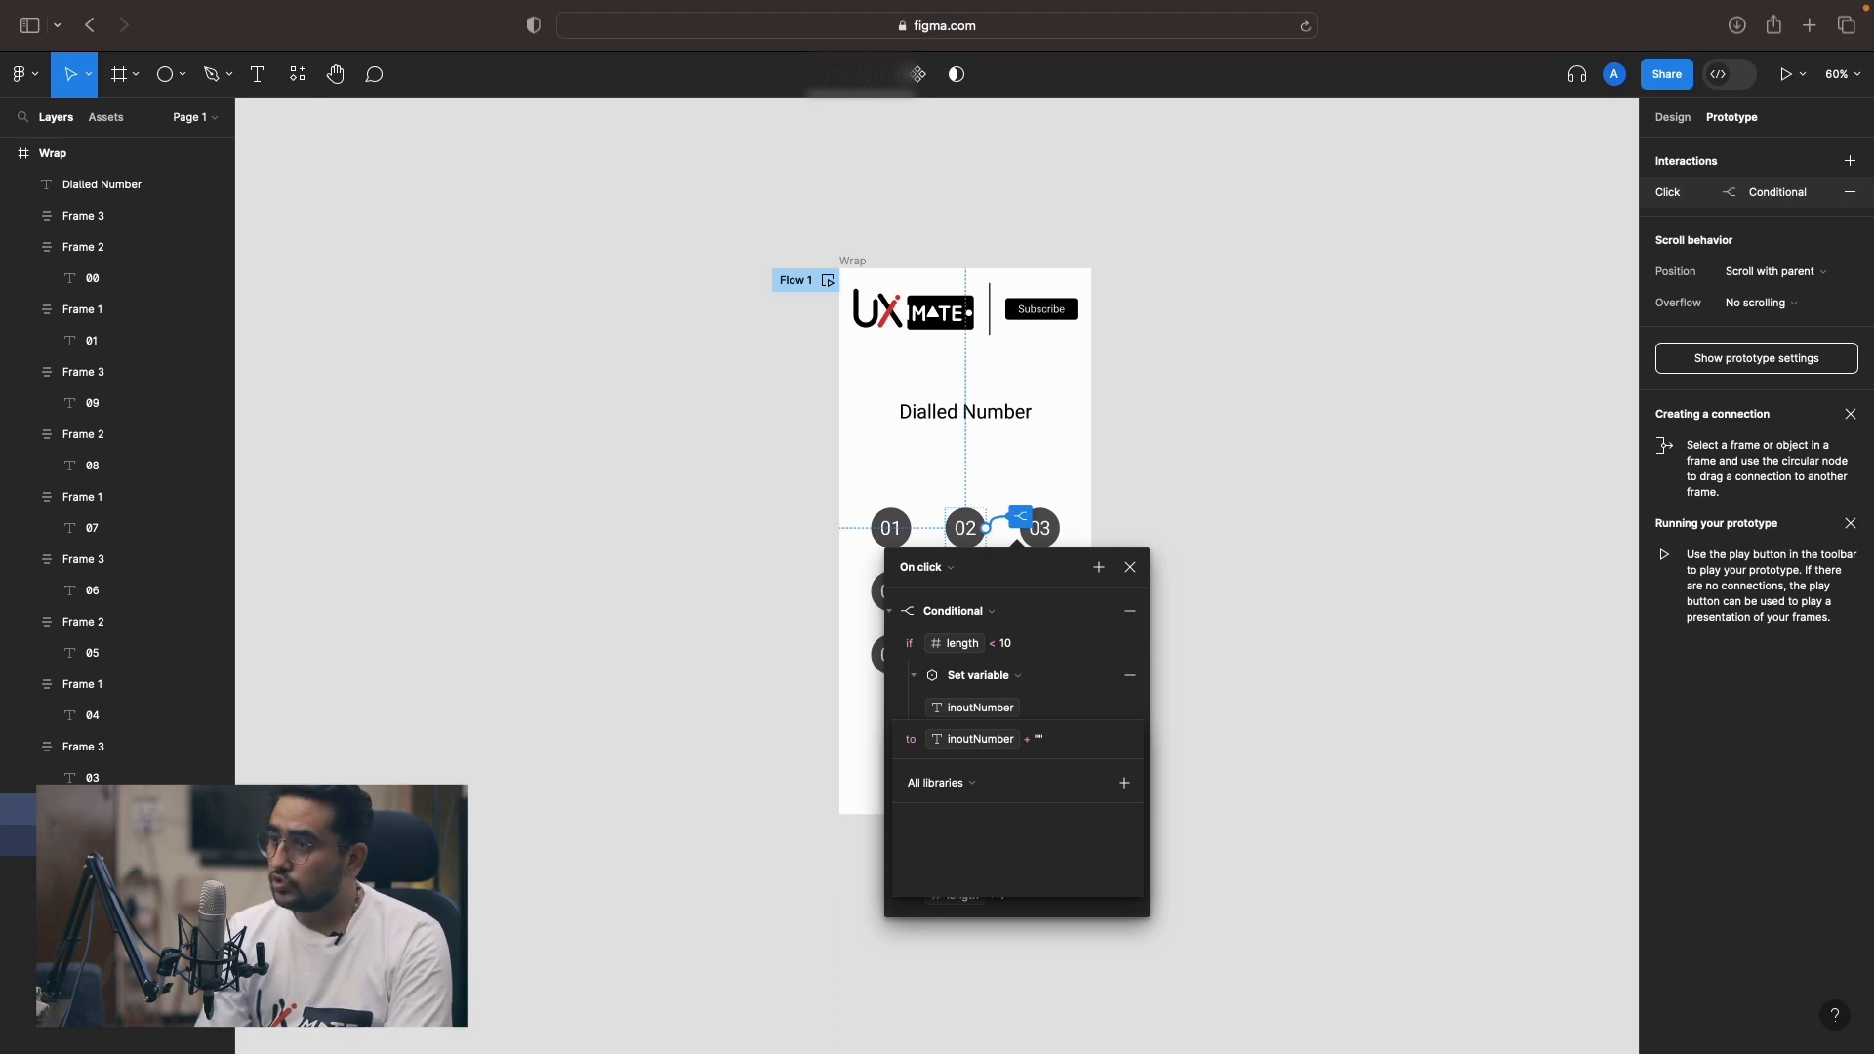
key("Return")
In key 03's interaction, change the nested Set variable expression to inoutNumber + "3".
left_click(1040, 528)
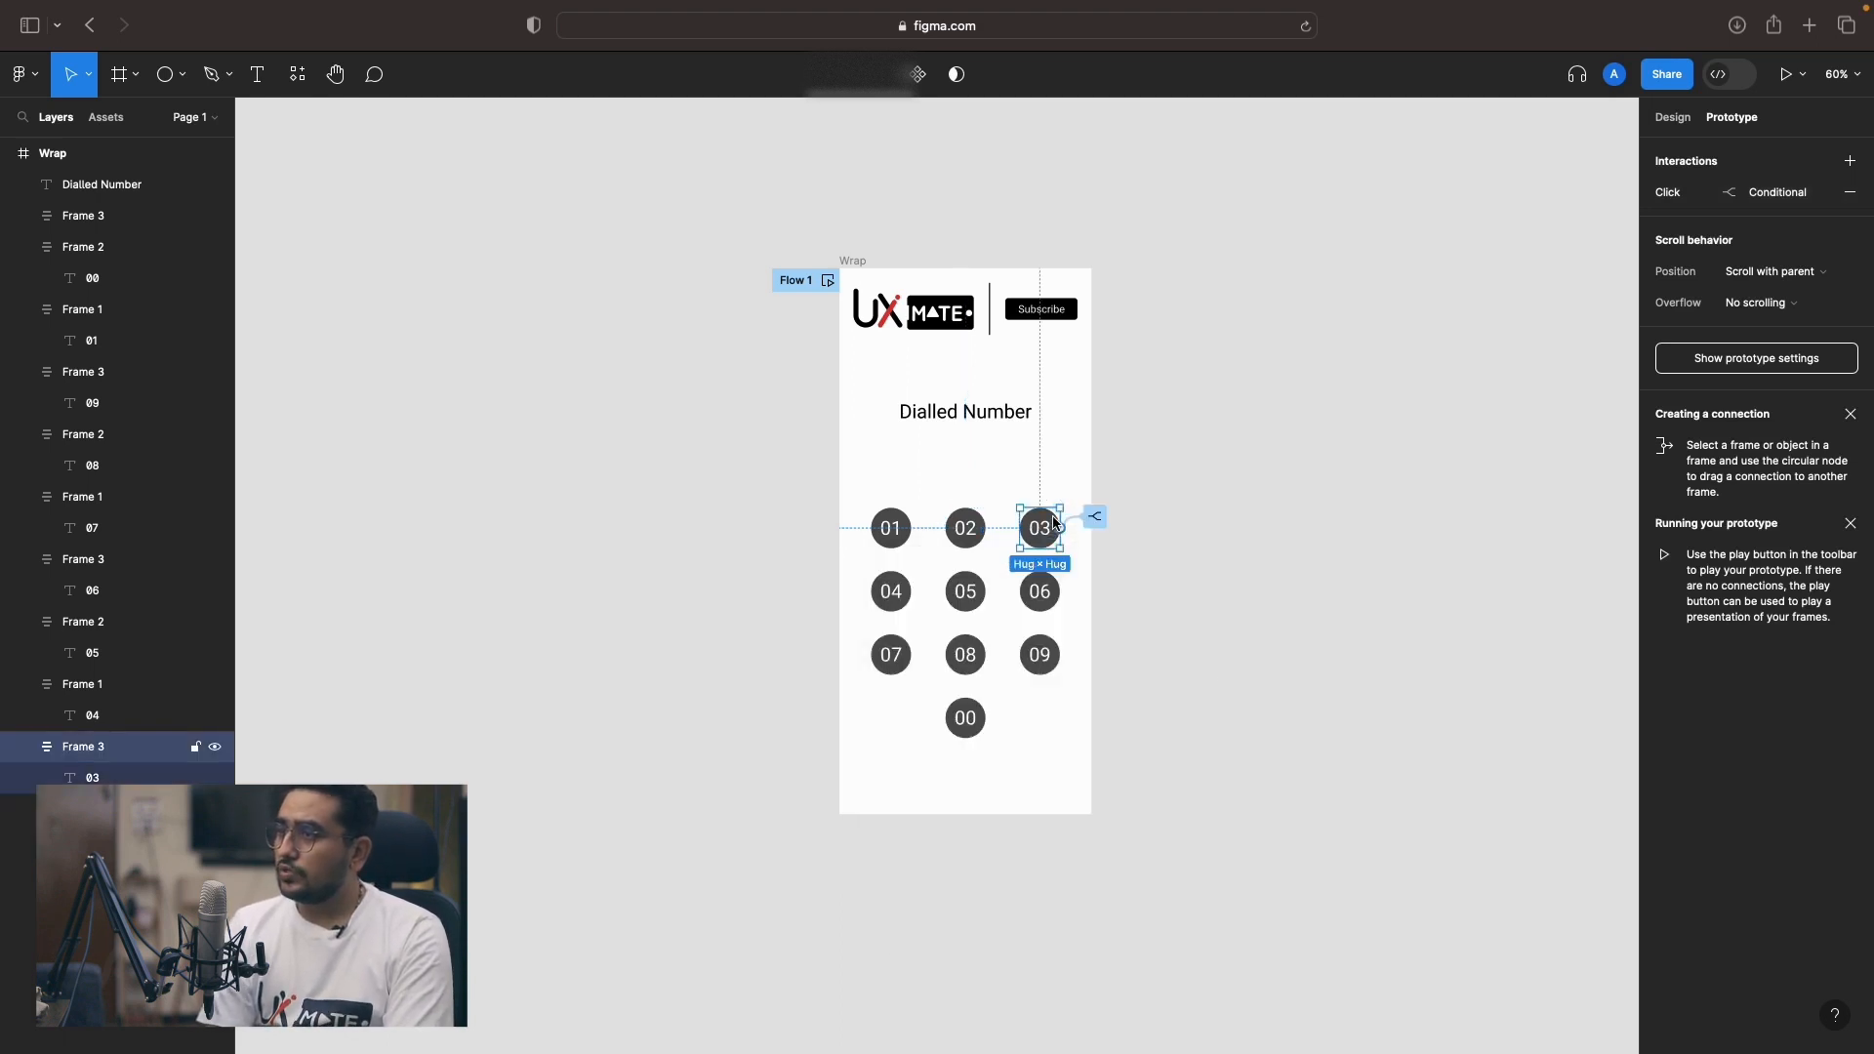
left_click(1097, 518)
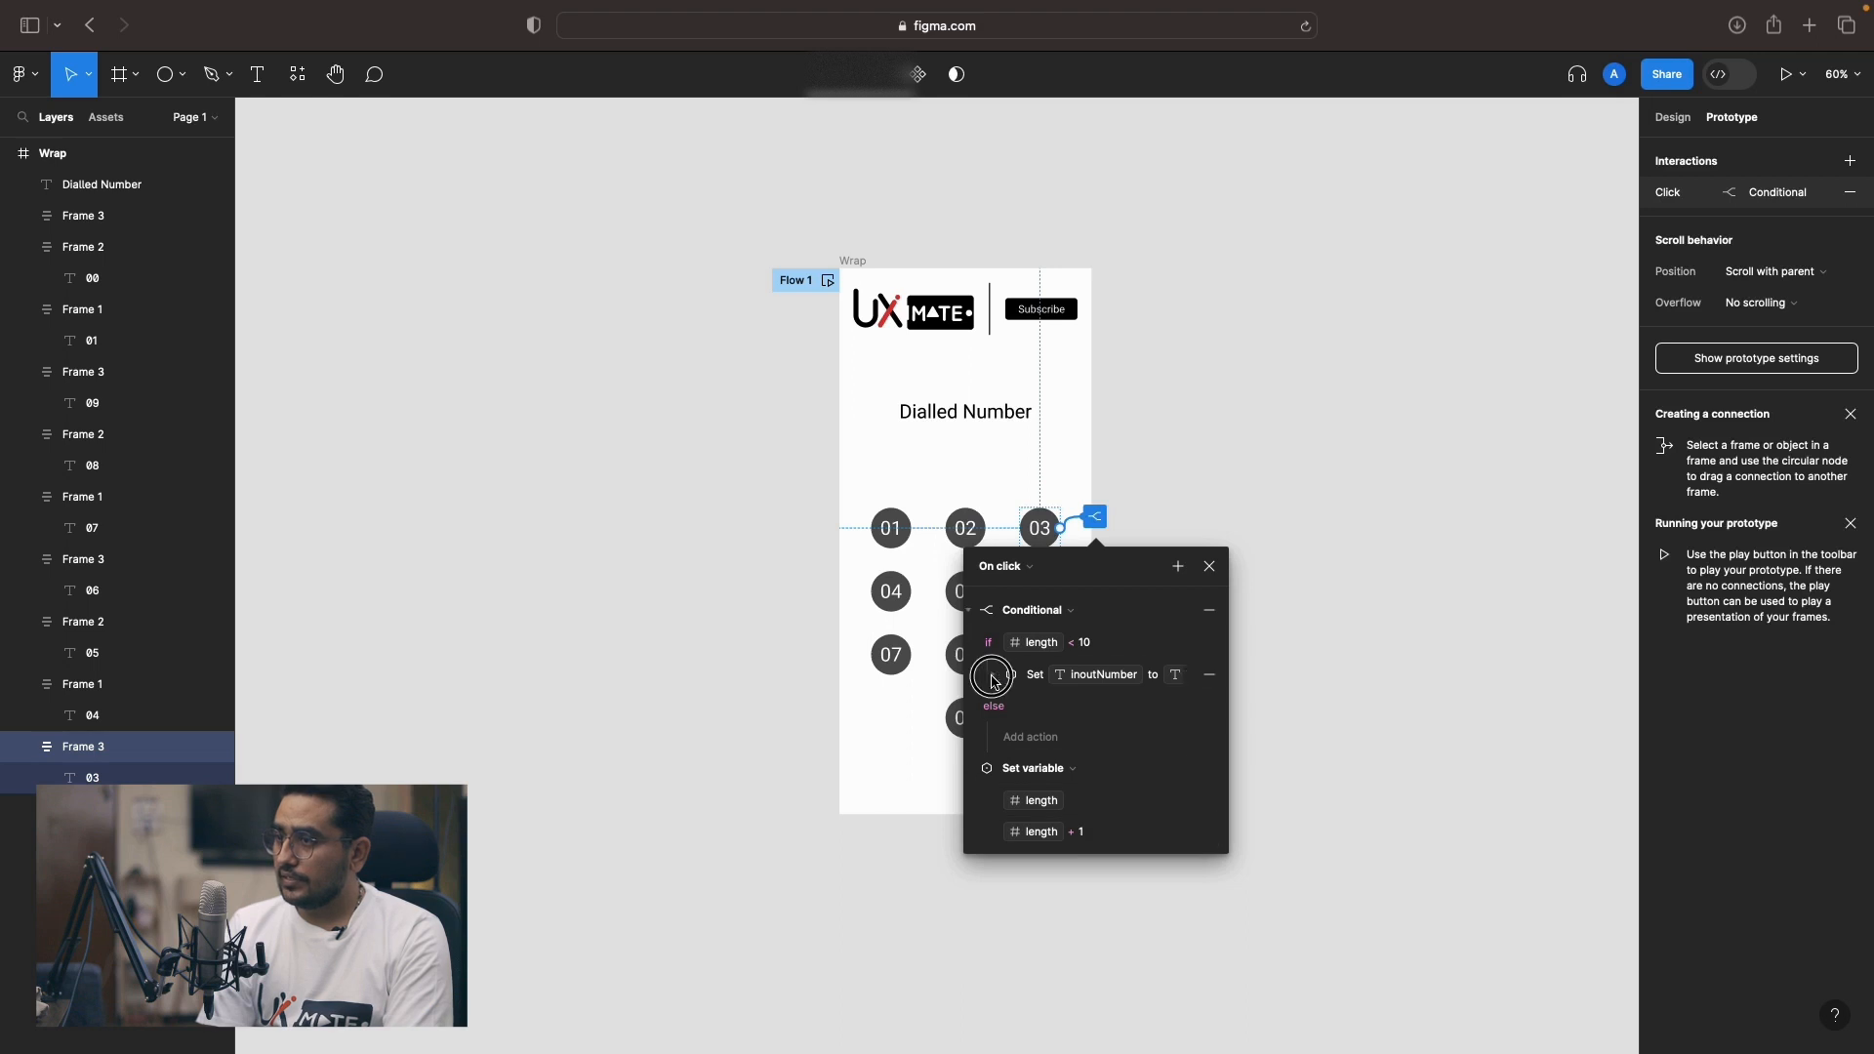
left_click(1118, 739)
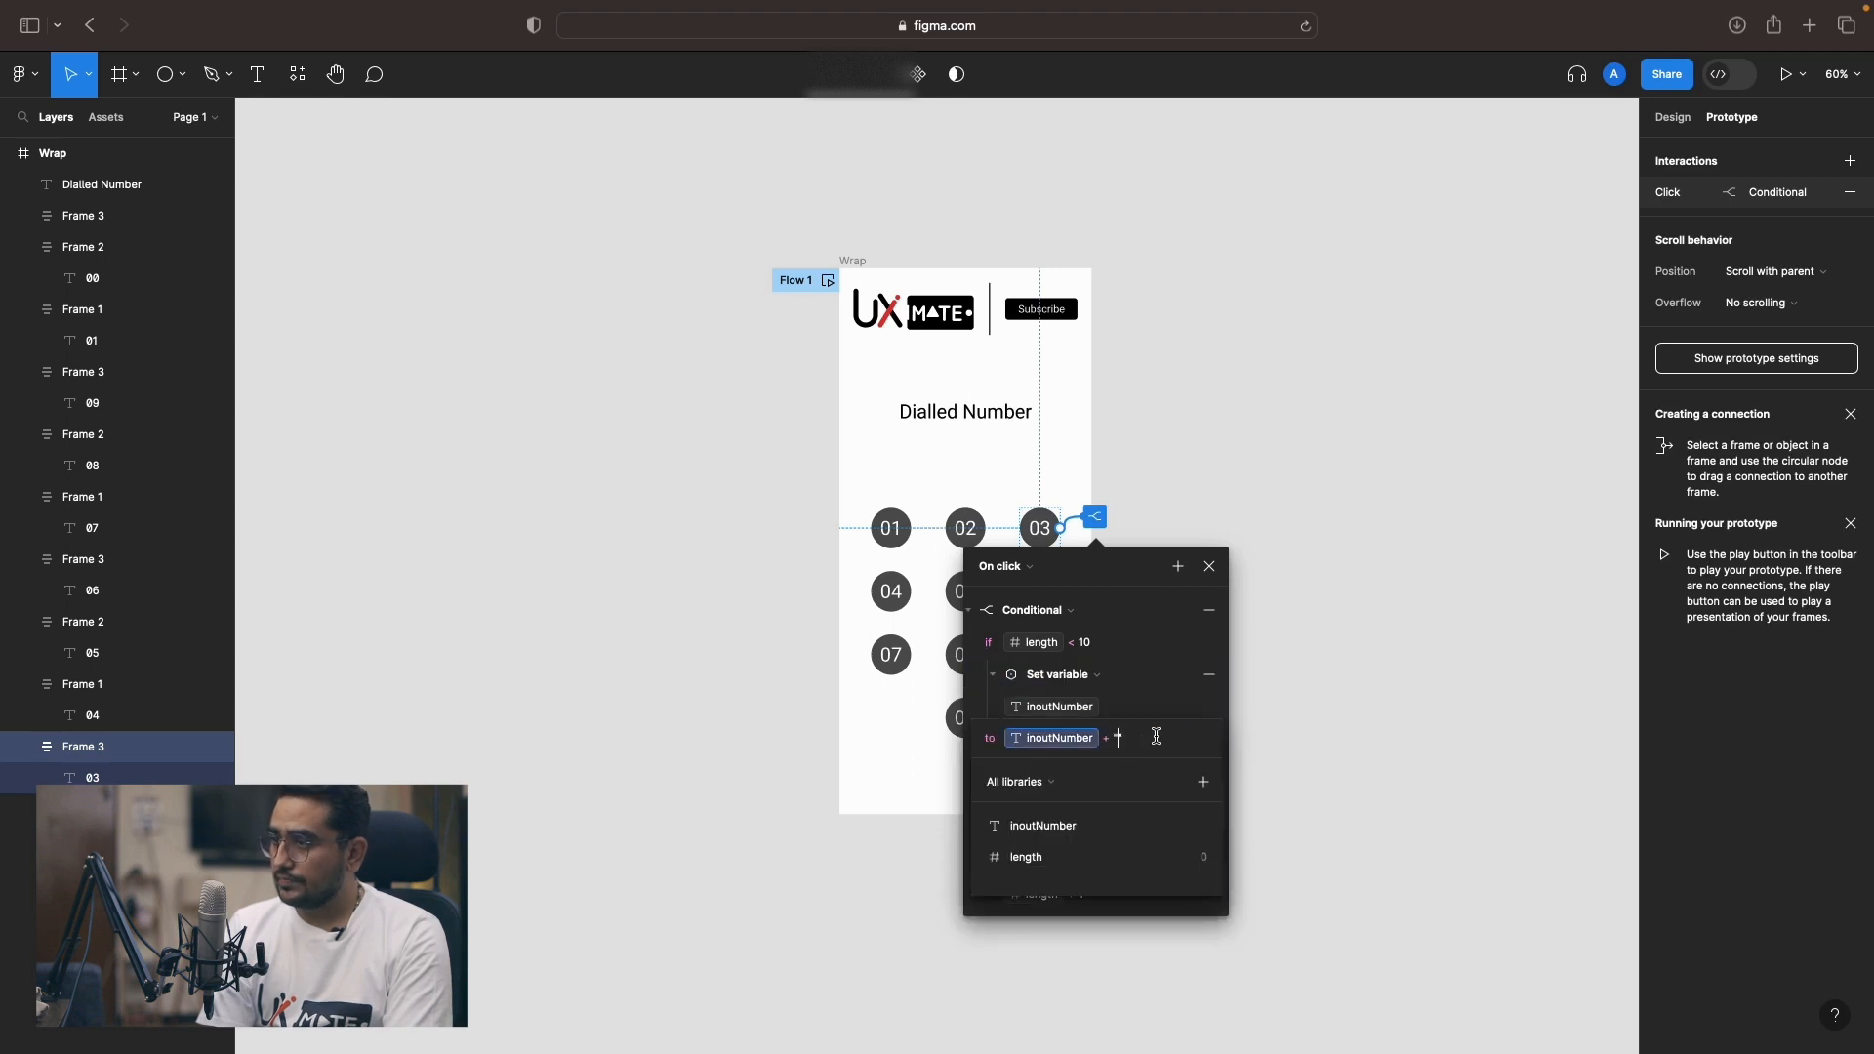
left_click(1119, 739)
type("3")
left_click(1306, 682)
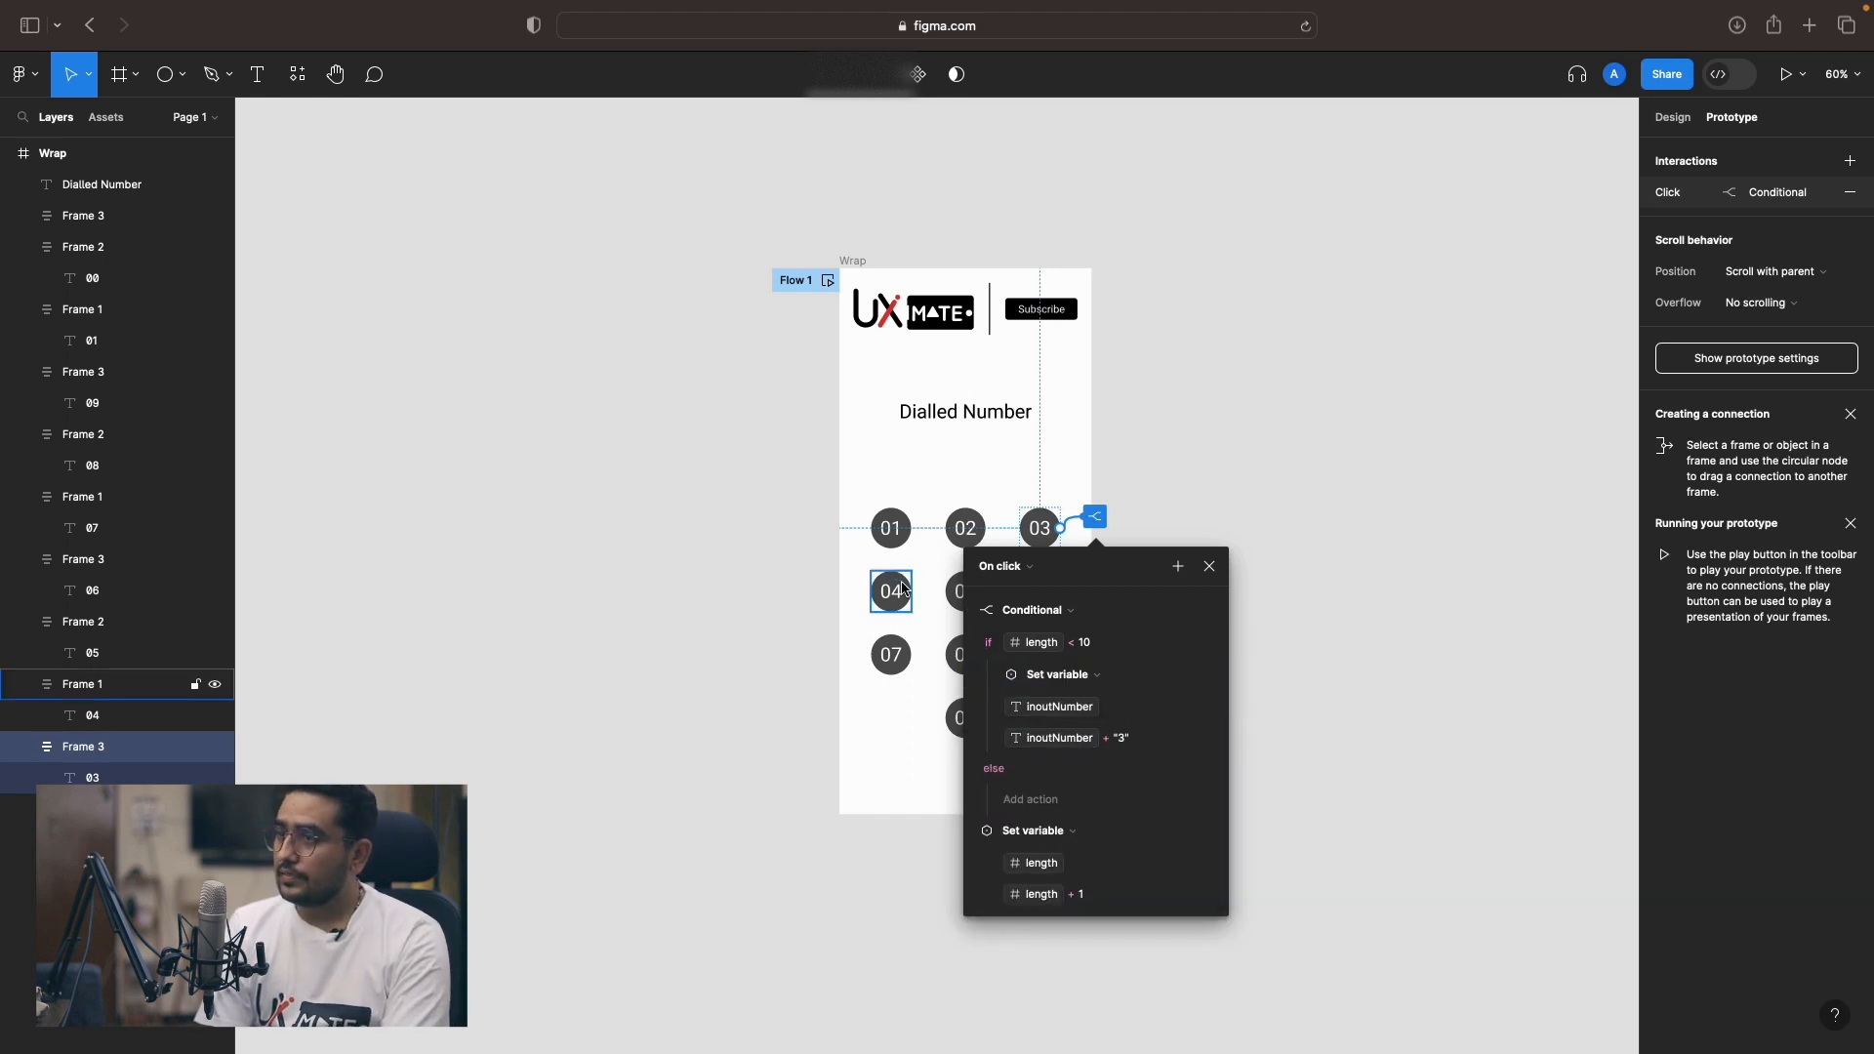
In key 04's interaction, fill the empty string added to inoutNumber with that key's digit.
left_click(827, 642)
left_click(945, 580)
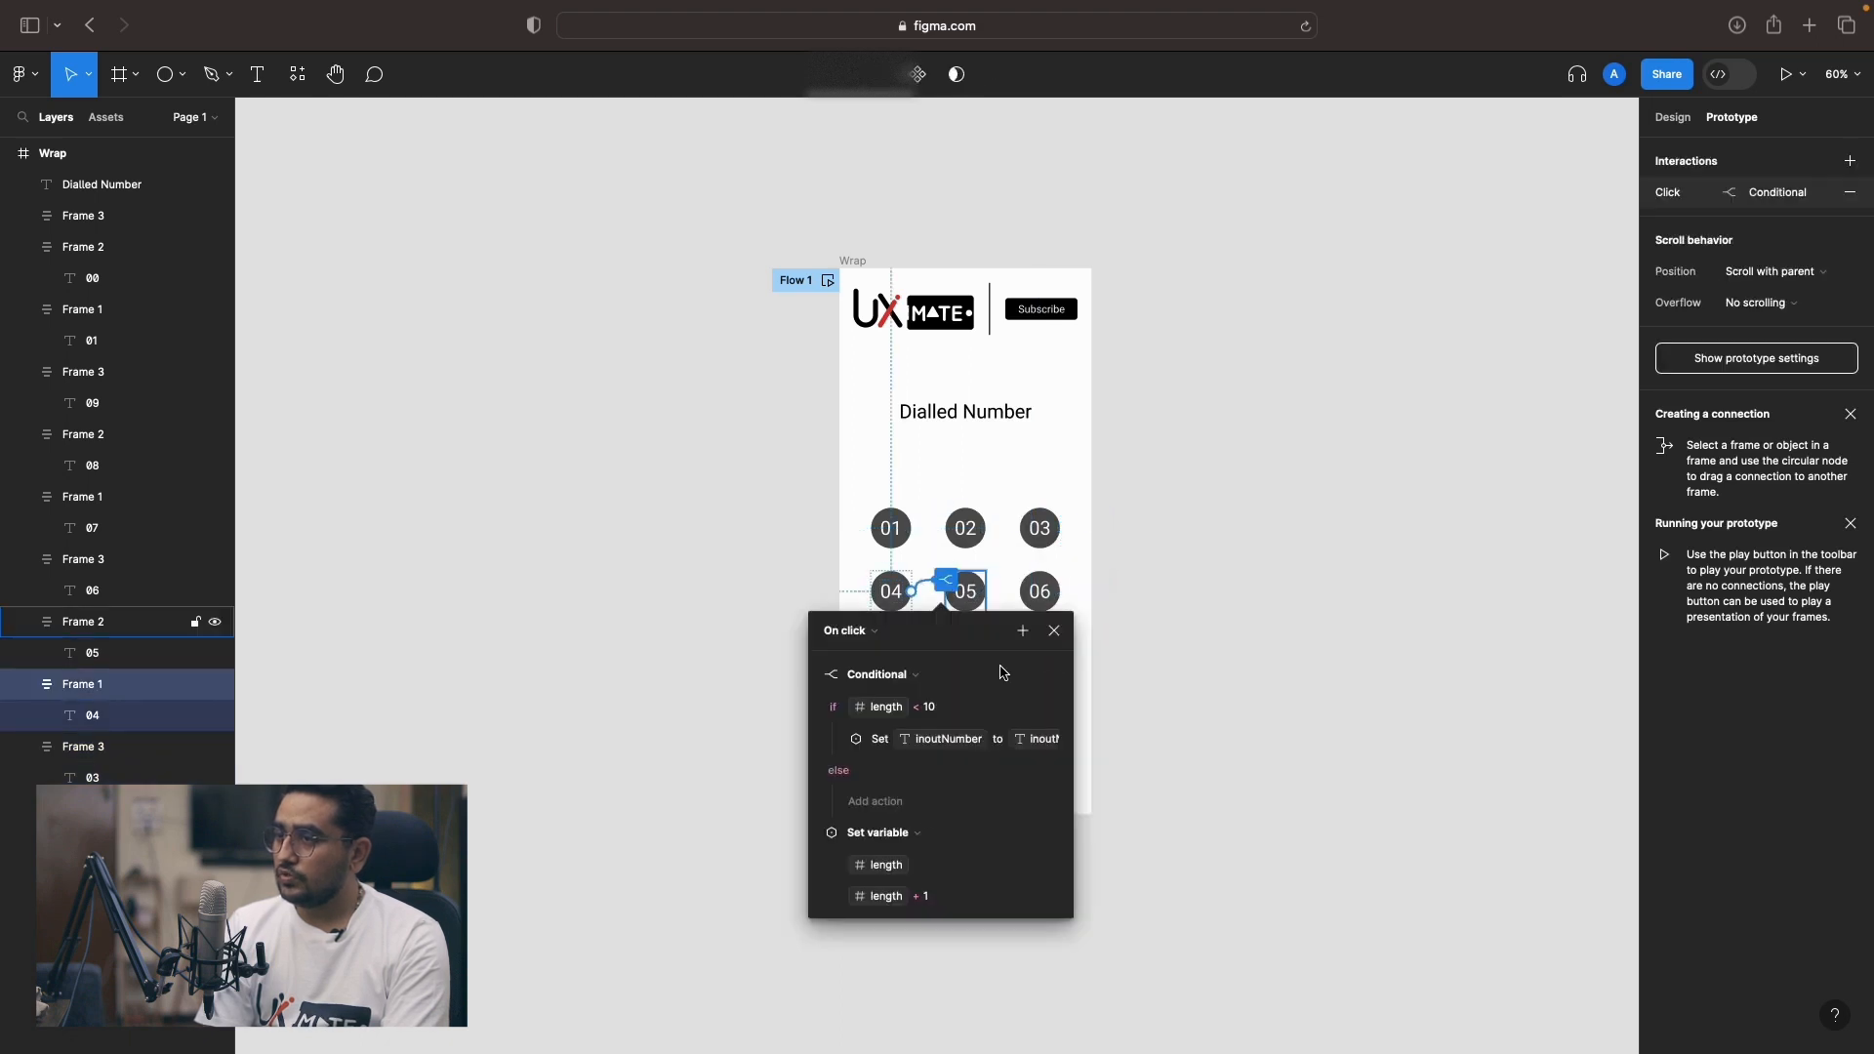
left_click(849, 742)
left_click(964, 803)
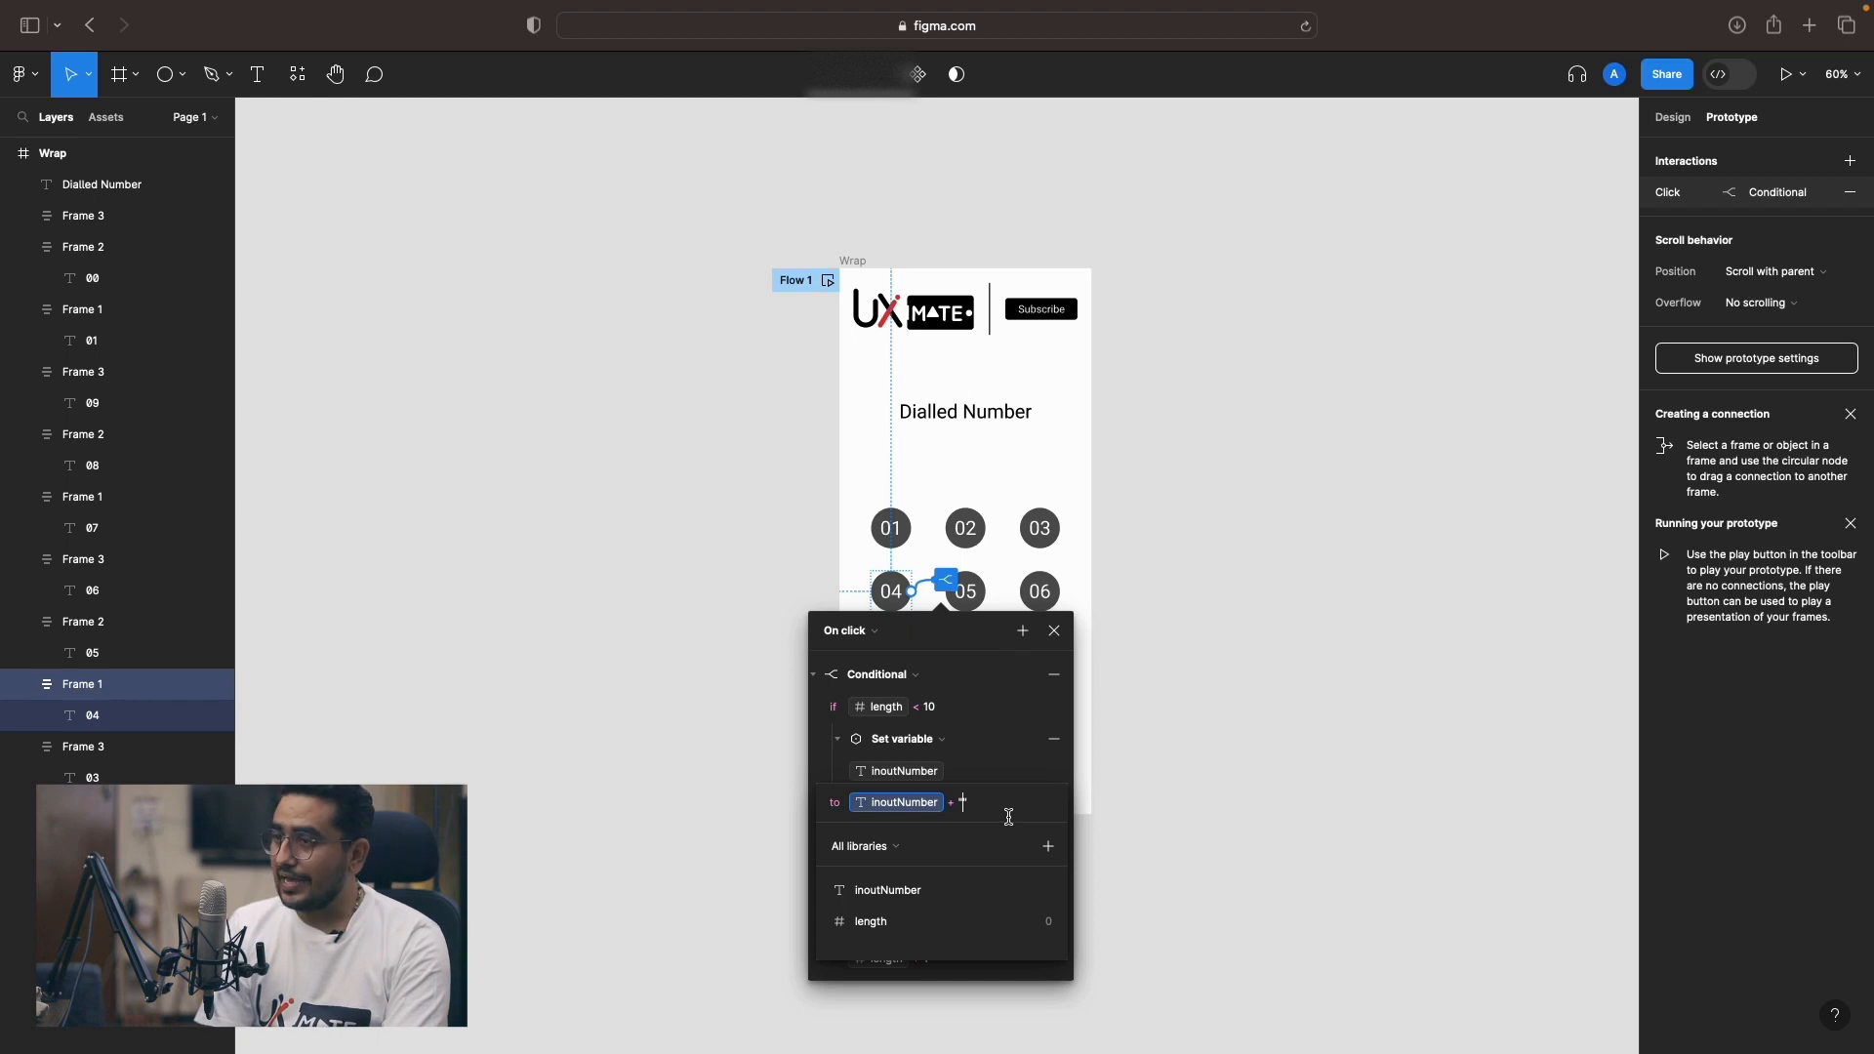
left_click(1195, 748)
In key 05's interaction, change the nested Set variable expression to inoutNumber + "5".
left_click(984, 598)
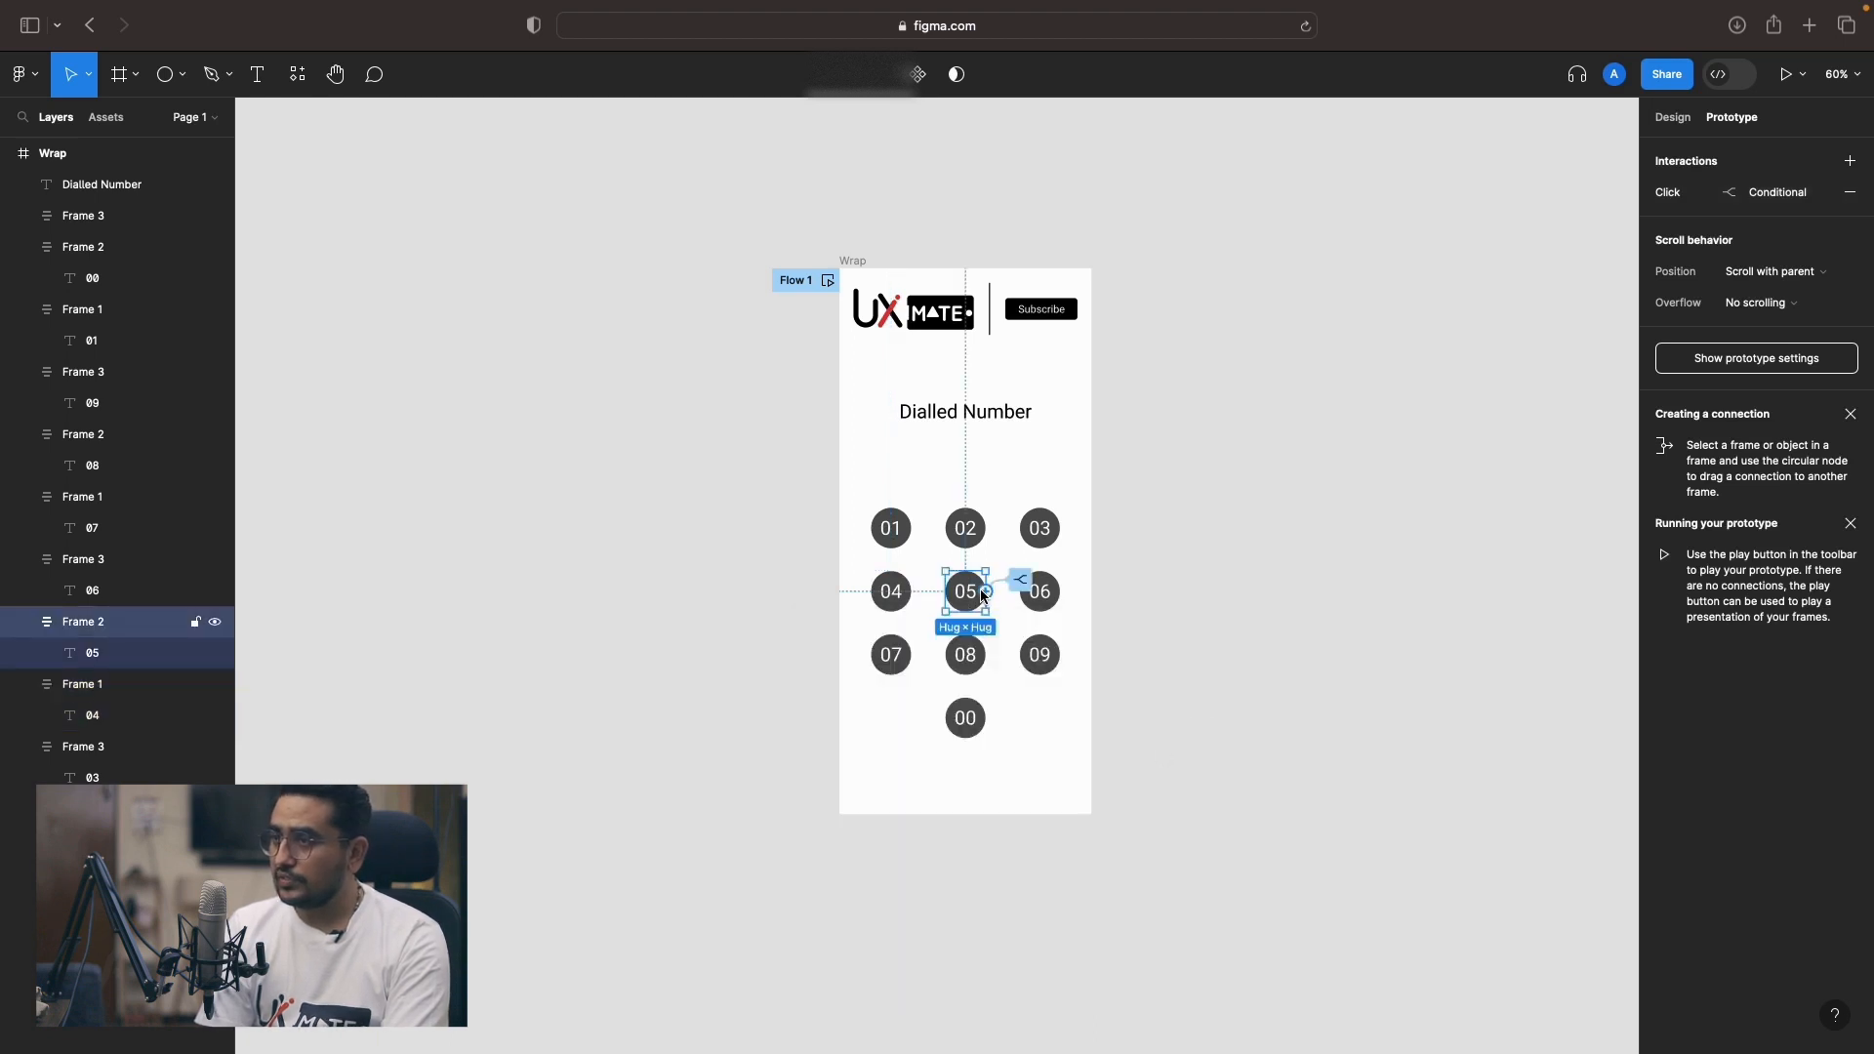
left_click(1020, 582)
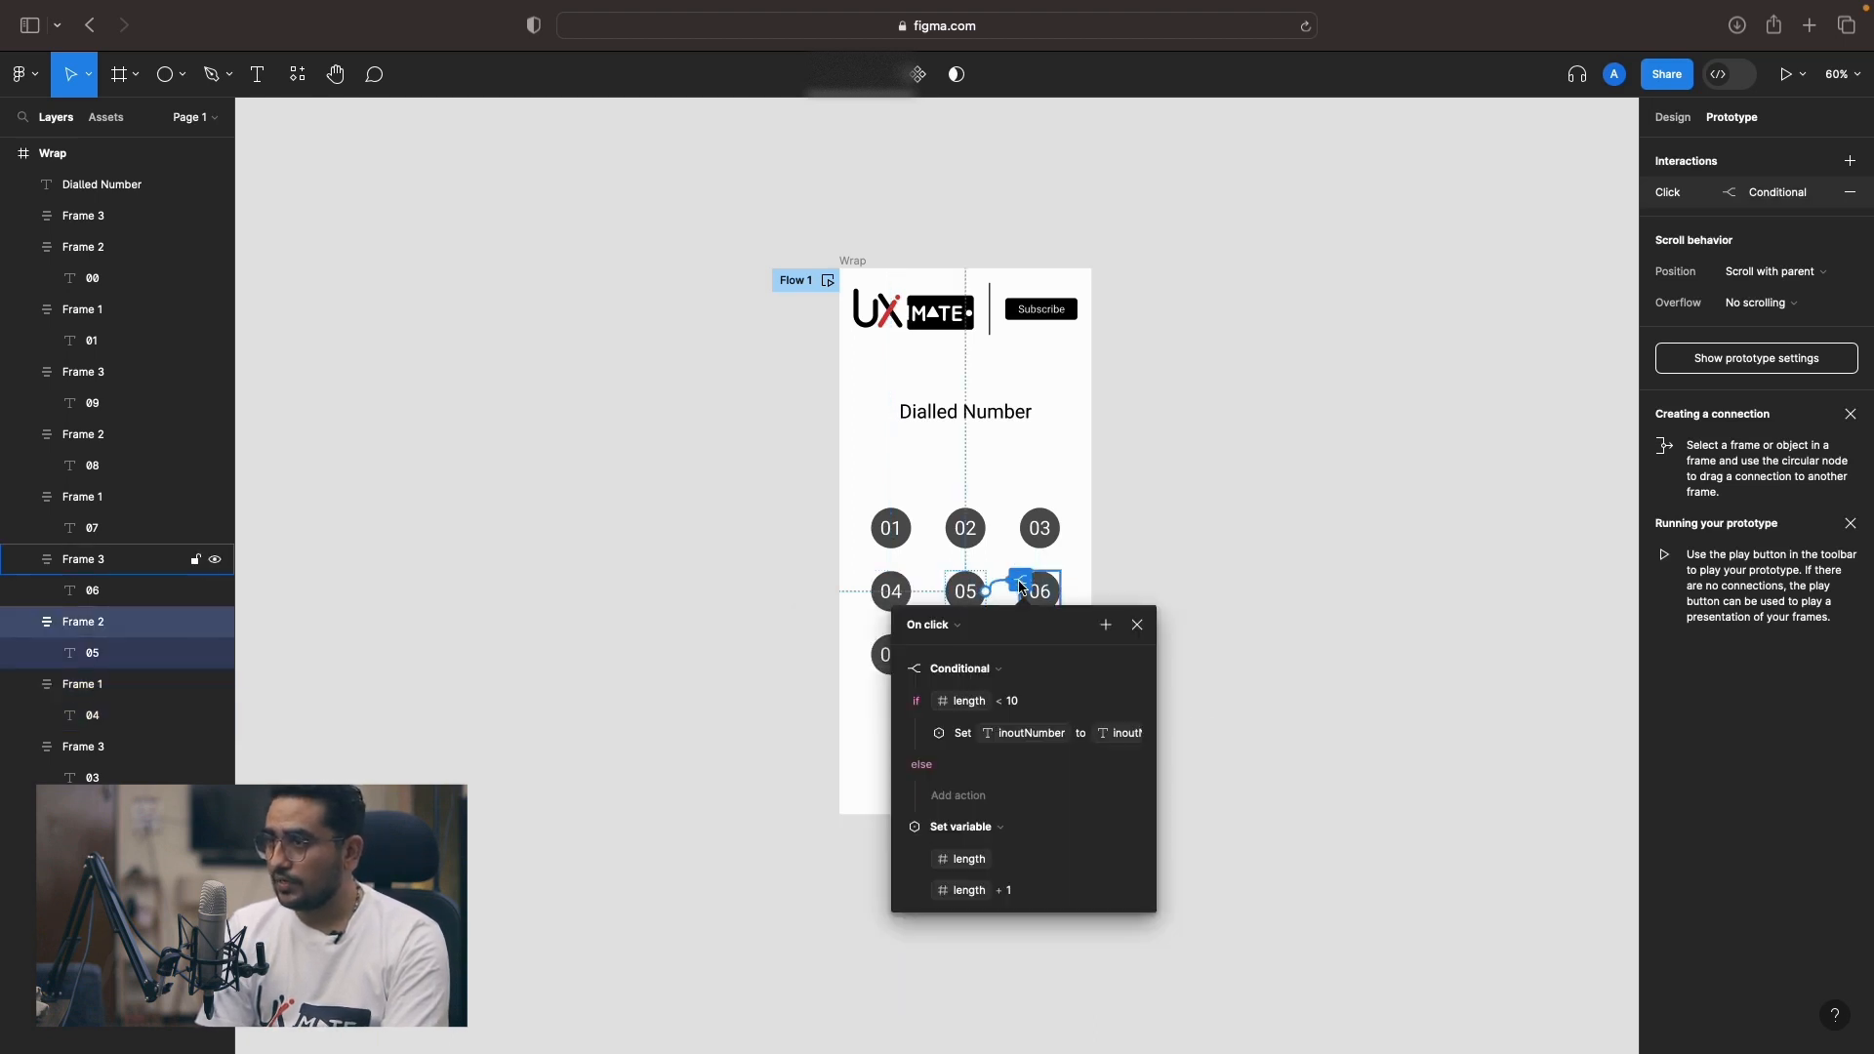
left_click(921, 745)
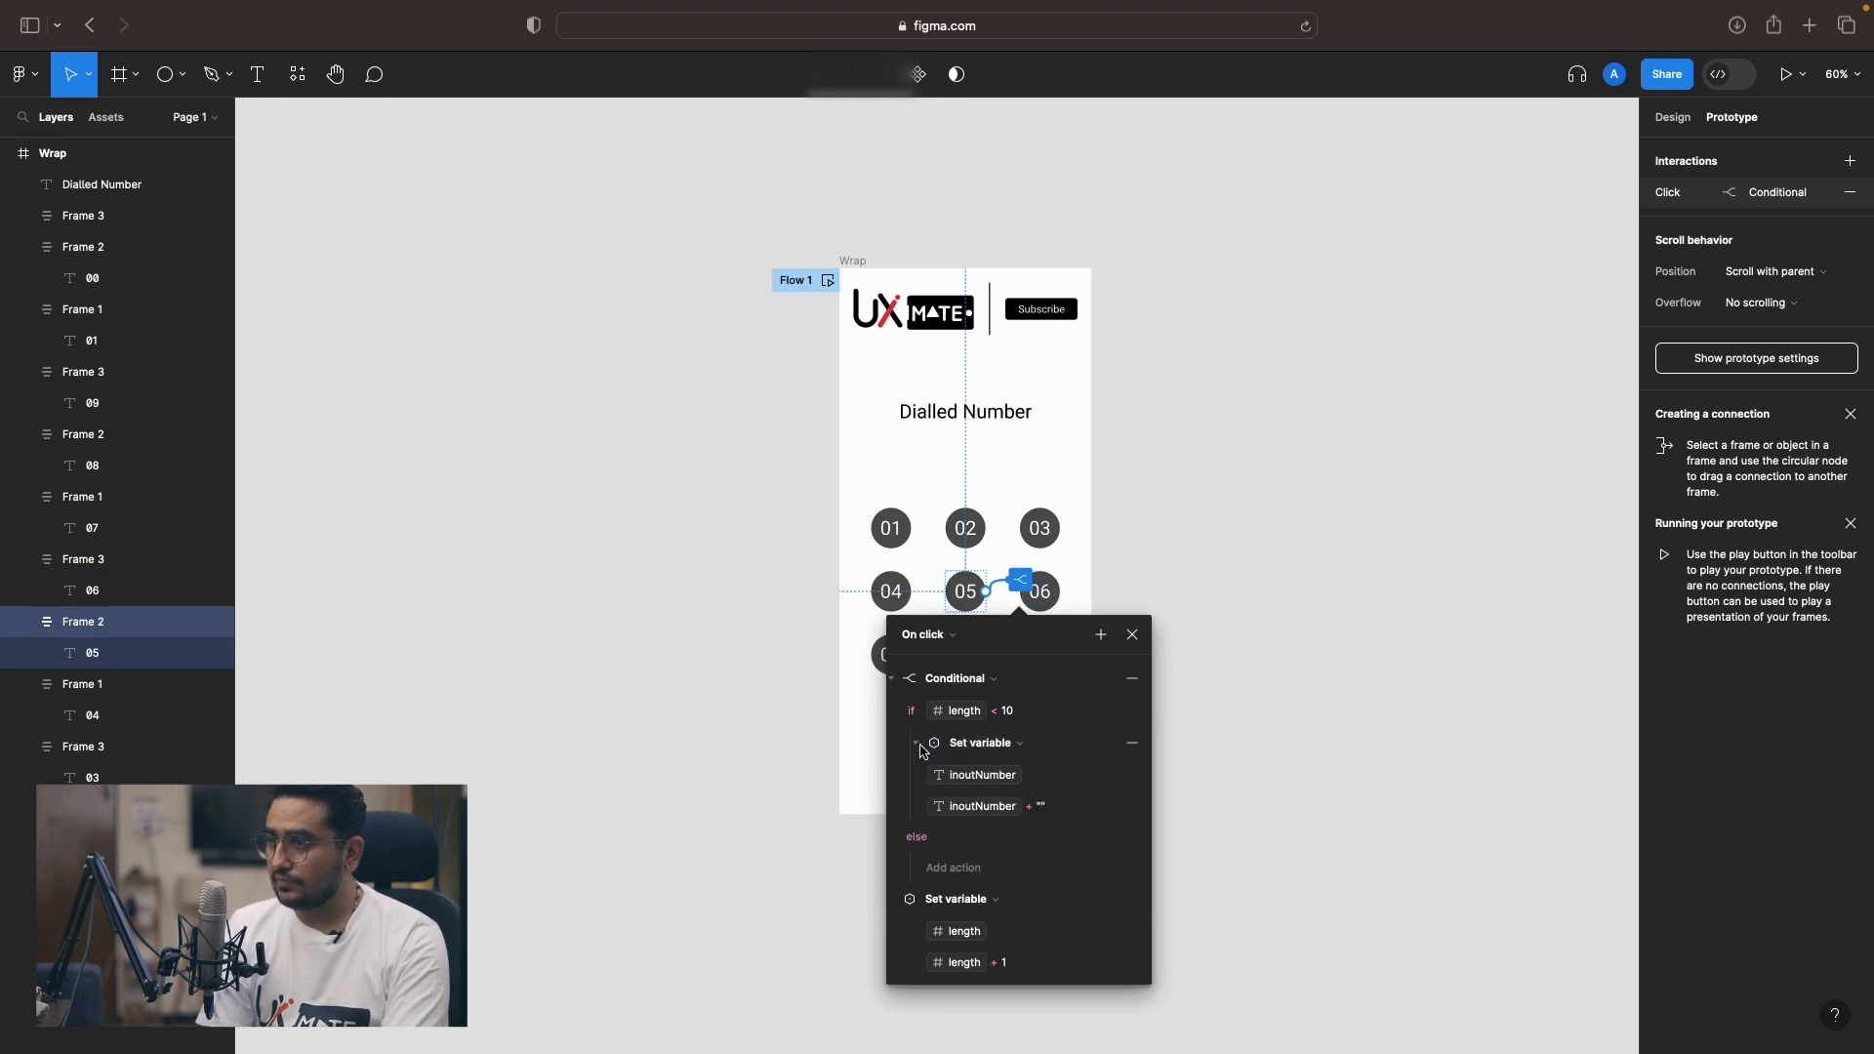
left_click(1040, 807)
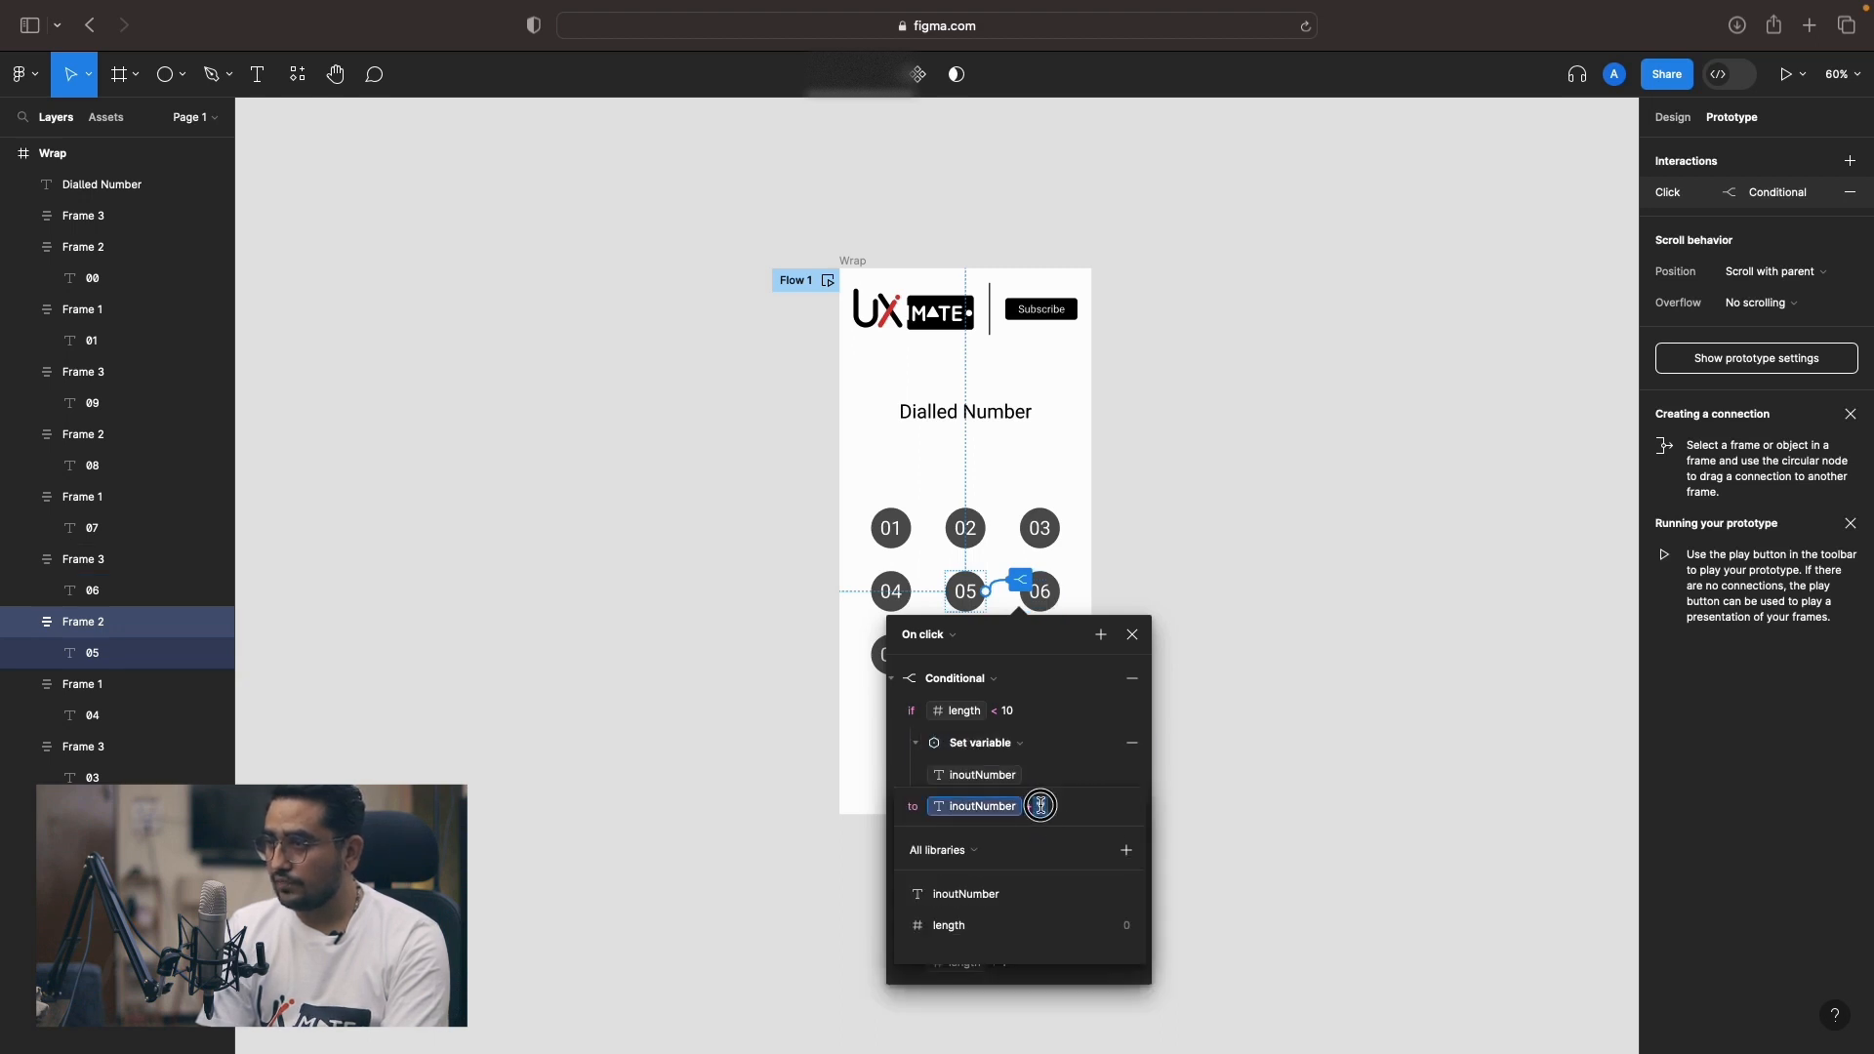
key("Escape")
In key 06's interaction, fill the empty string added to inoutNumber with the digit 6.
left_click(1095, 584)
left_click(994, 739)
left_click(1112, 803)
In key 07's interaction, change the nested Set variable expression to inoutNumber + "7".
left_click(891, 656)
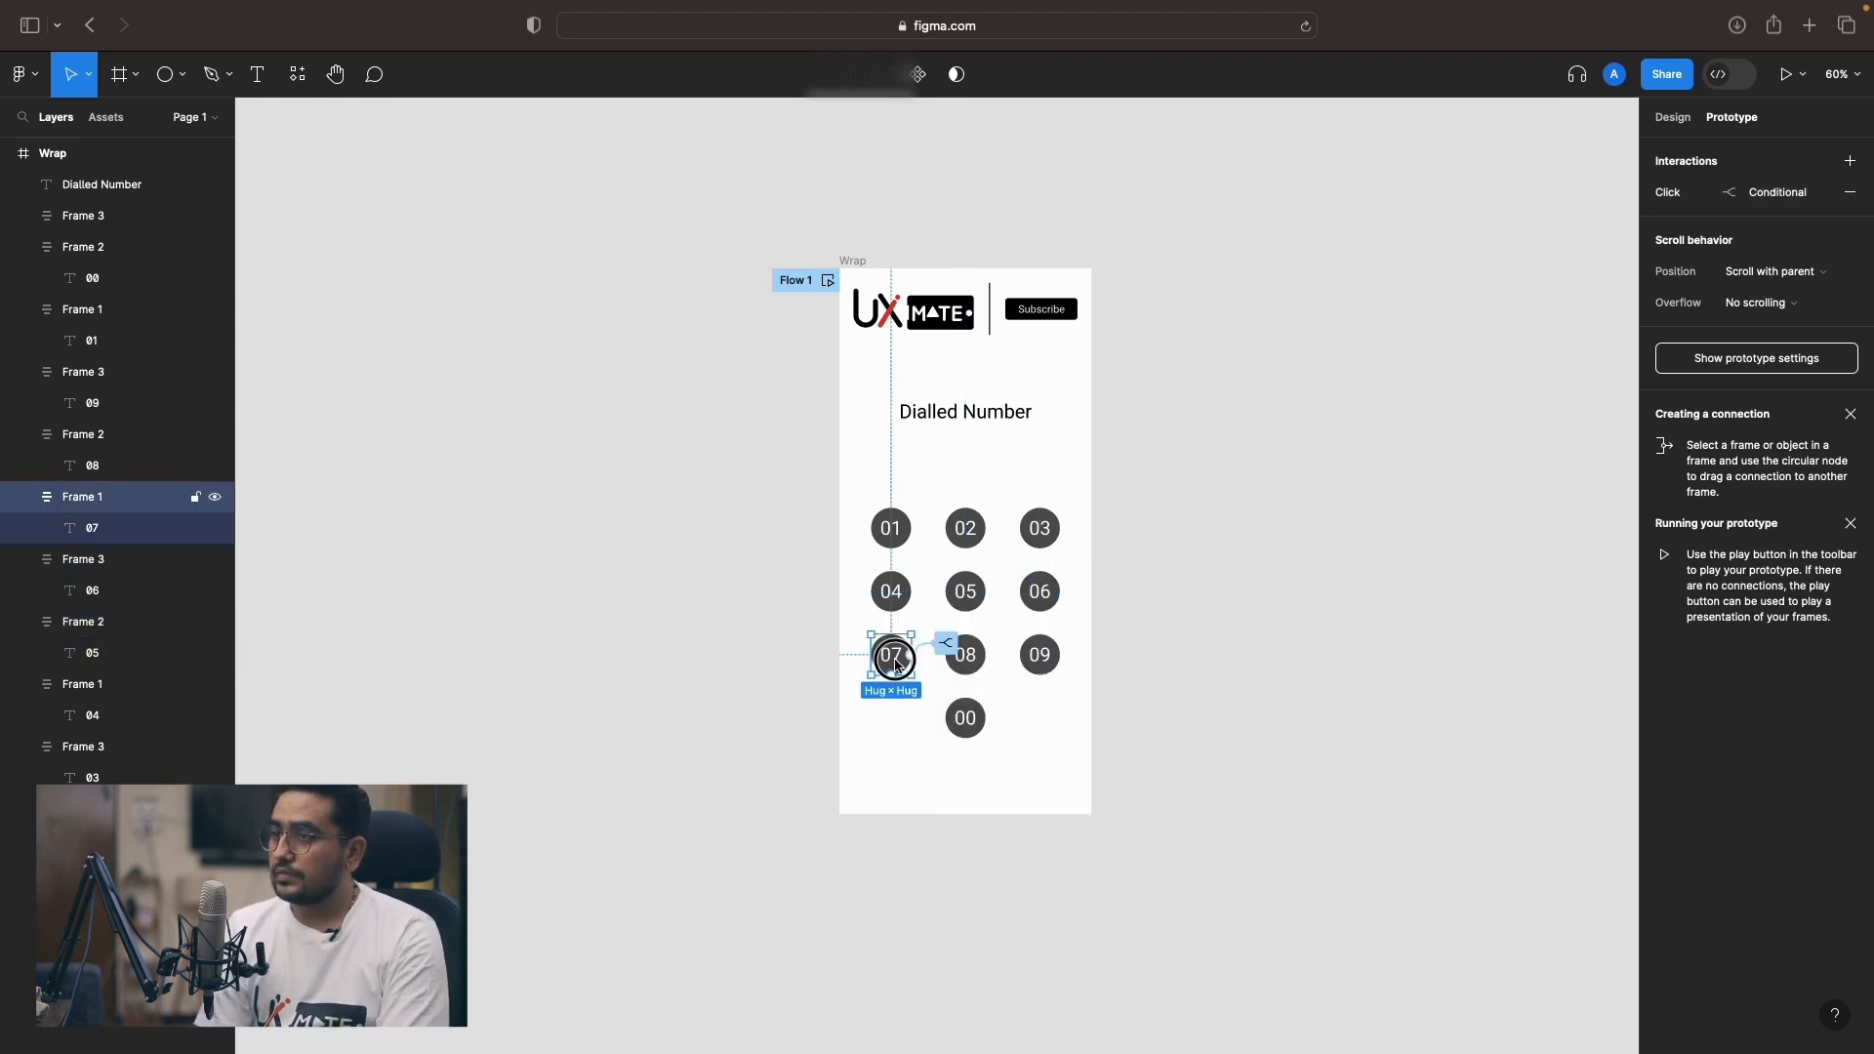
left_click(946, 644)
left_click(845, 816)
left_click(967, 871)
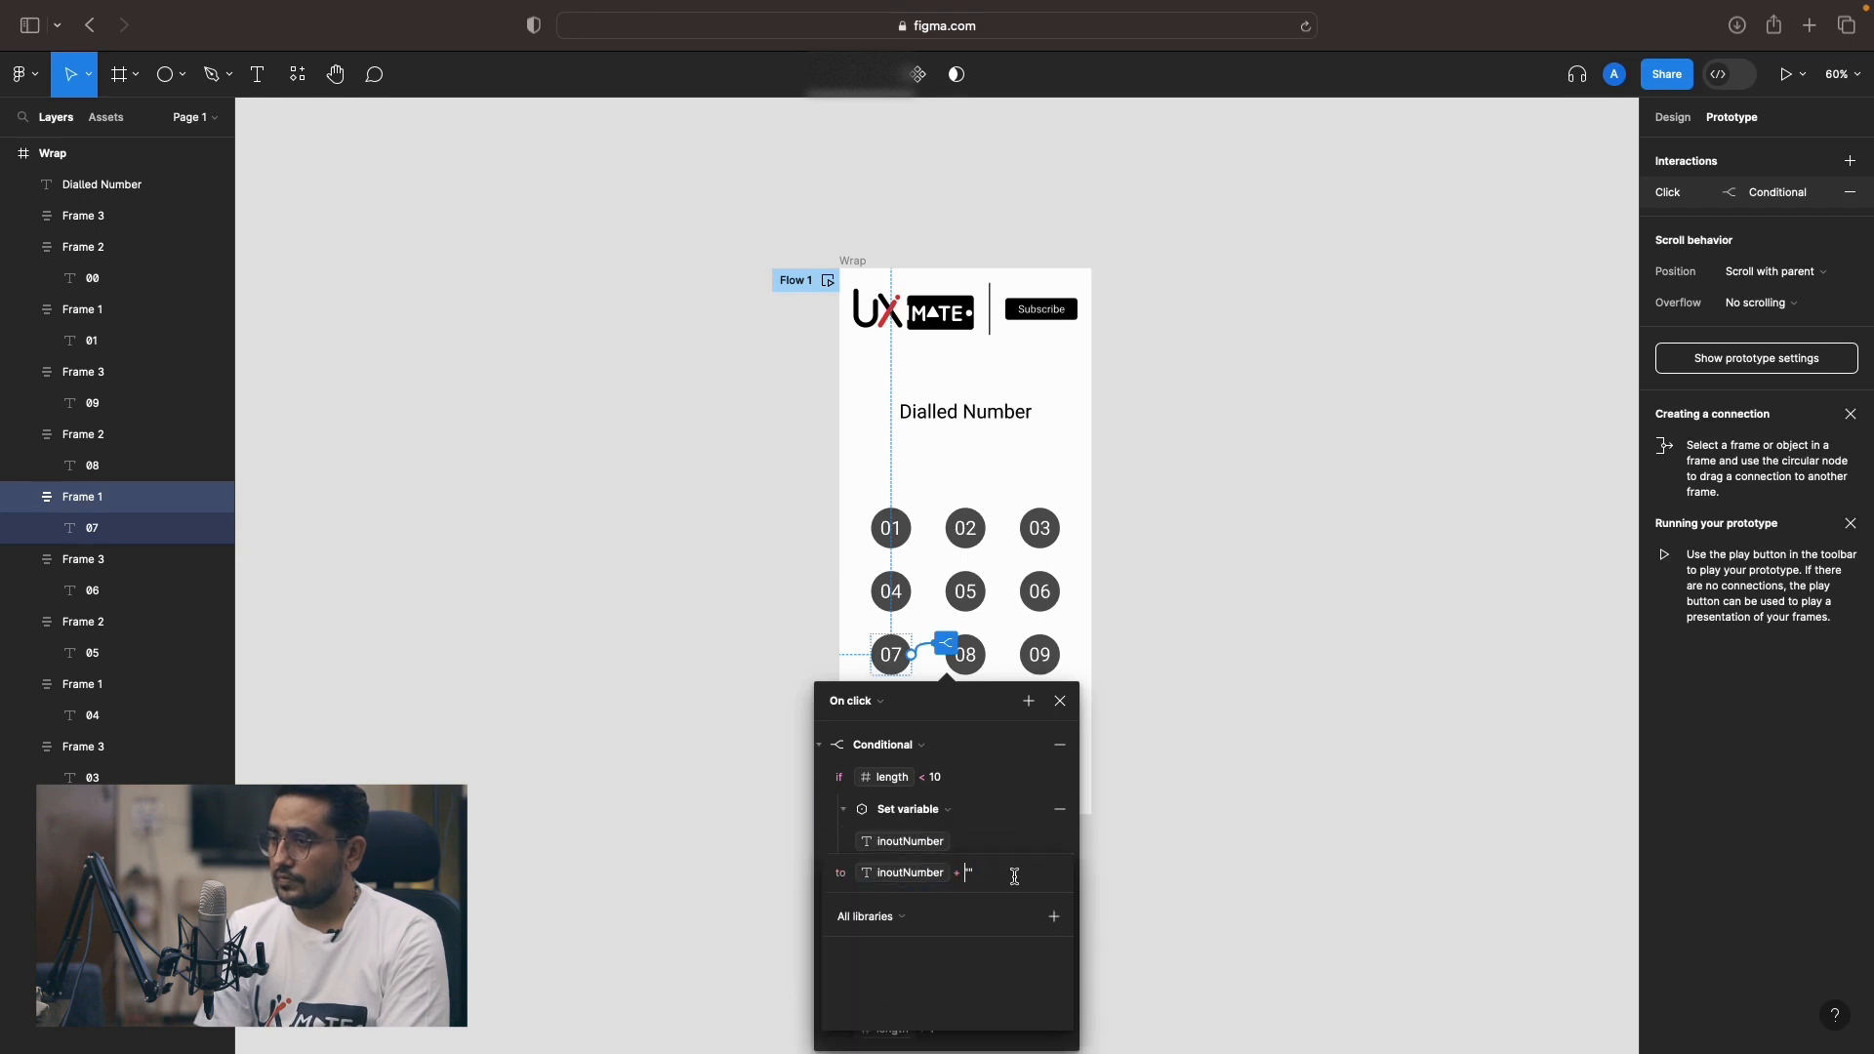
In key 08's interaction, fill the empty string added to inoutNumber with the digit 8.
left_click(967, 654)
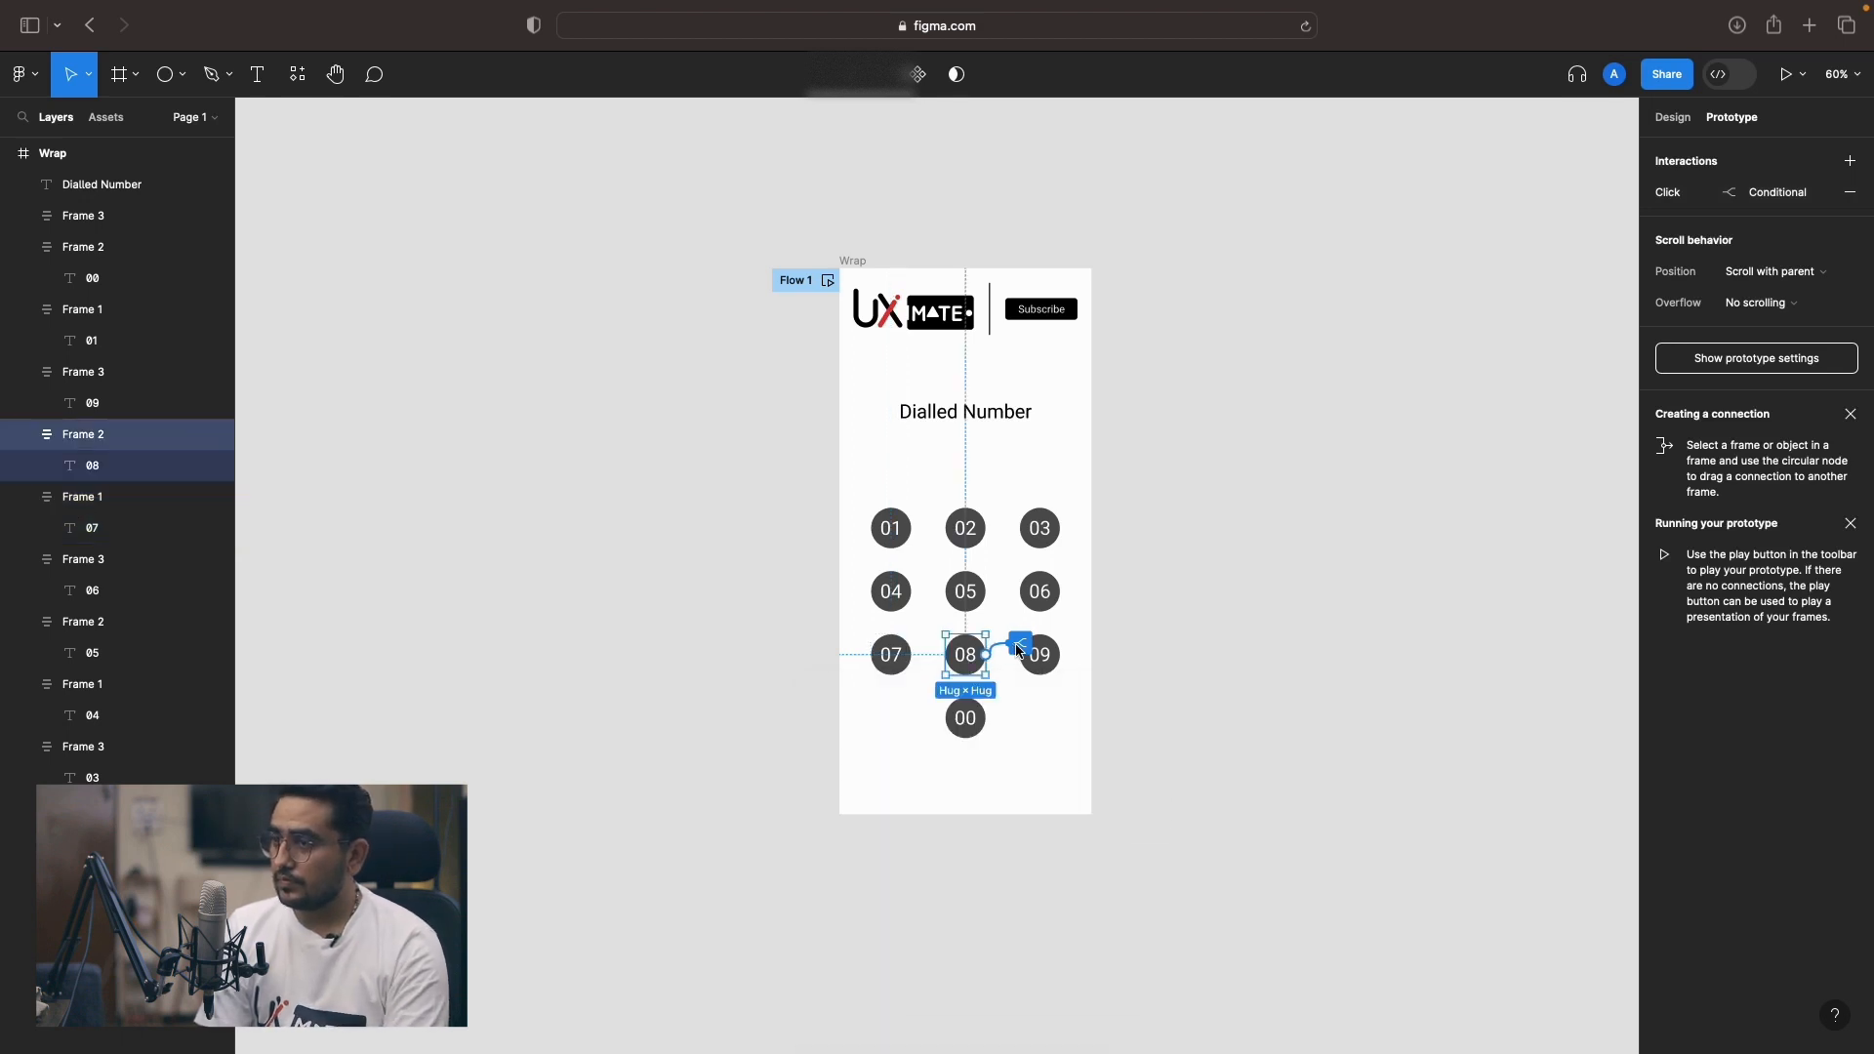
left_click(1021, 644)
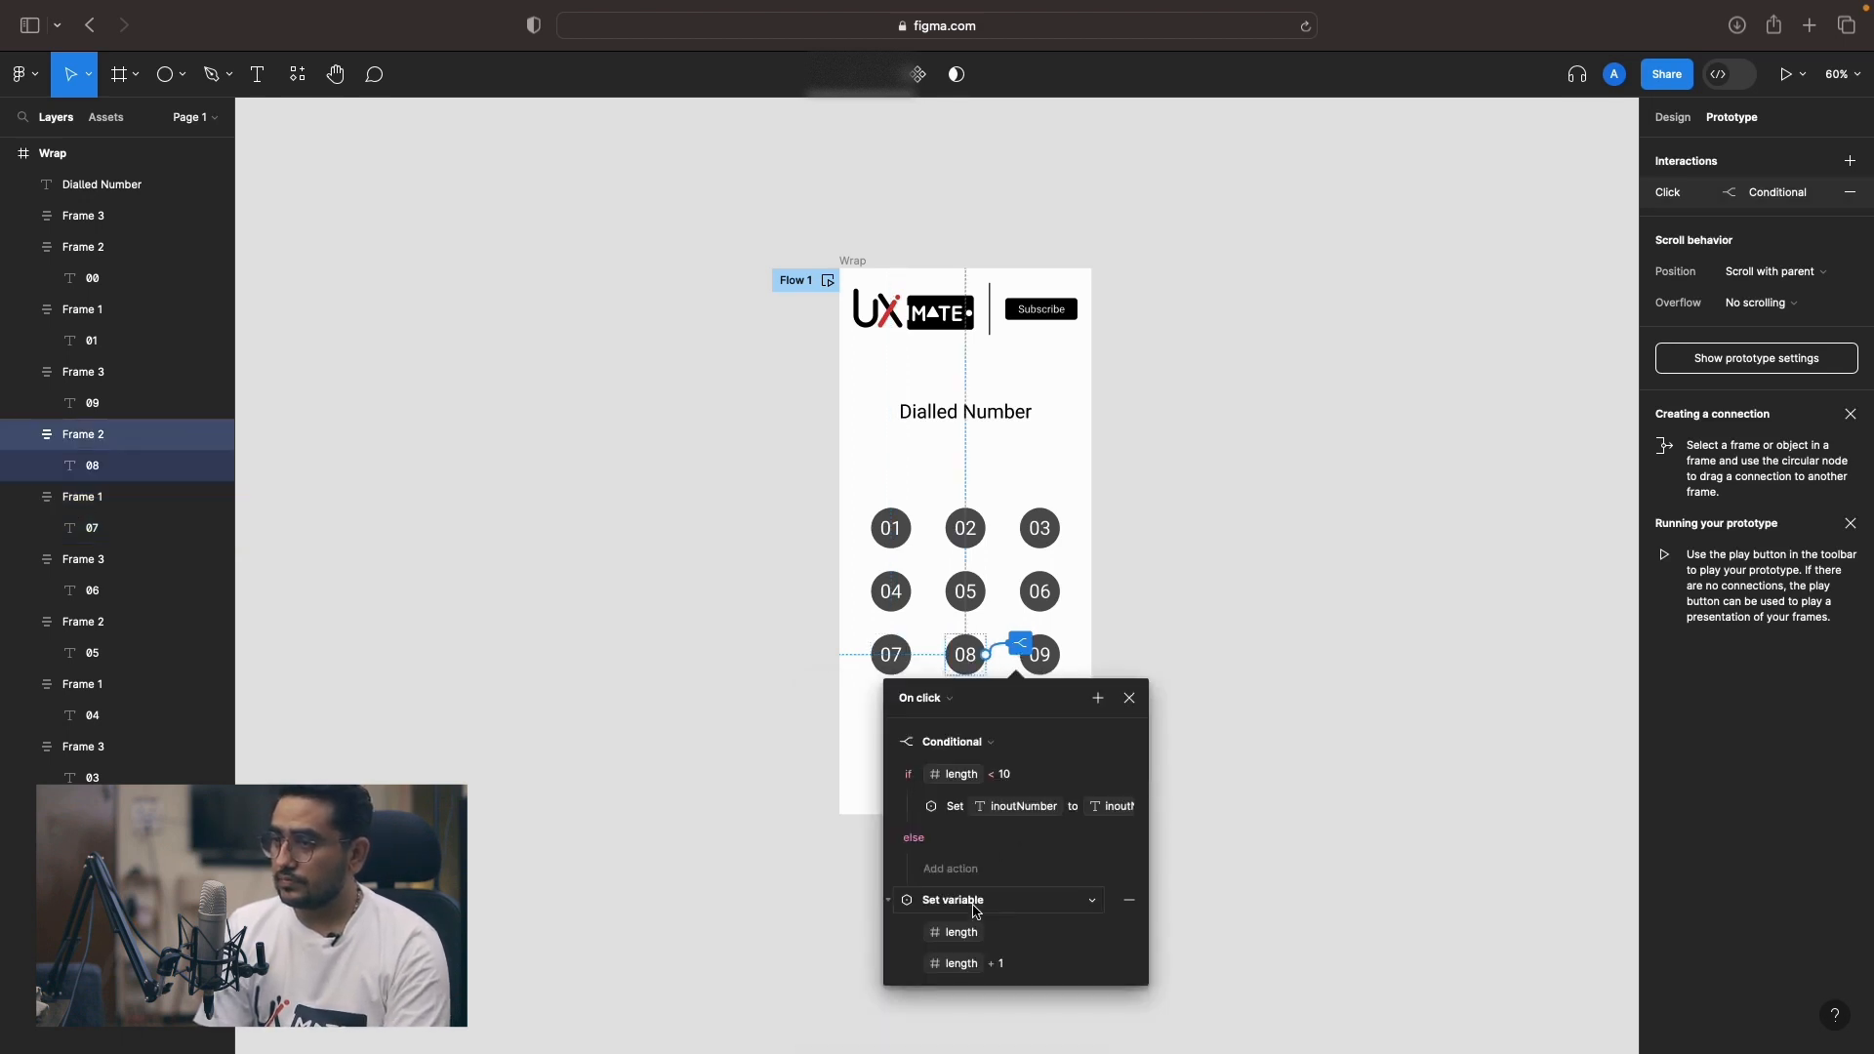
left_click(1011, 807)
left_click(1038, 874)
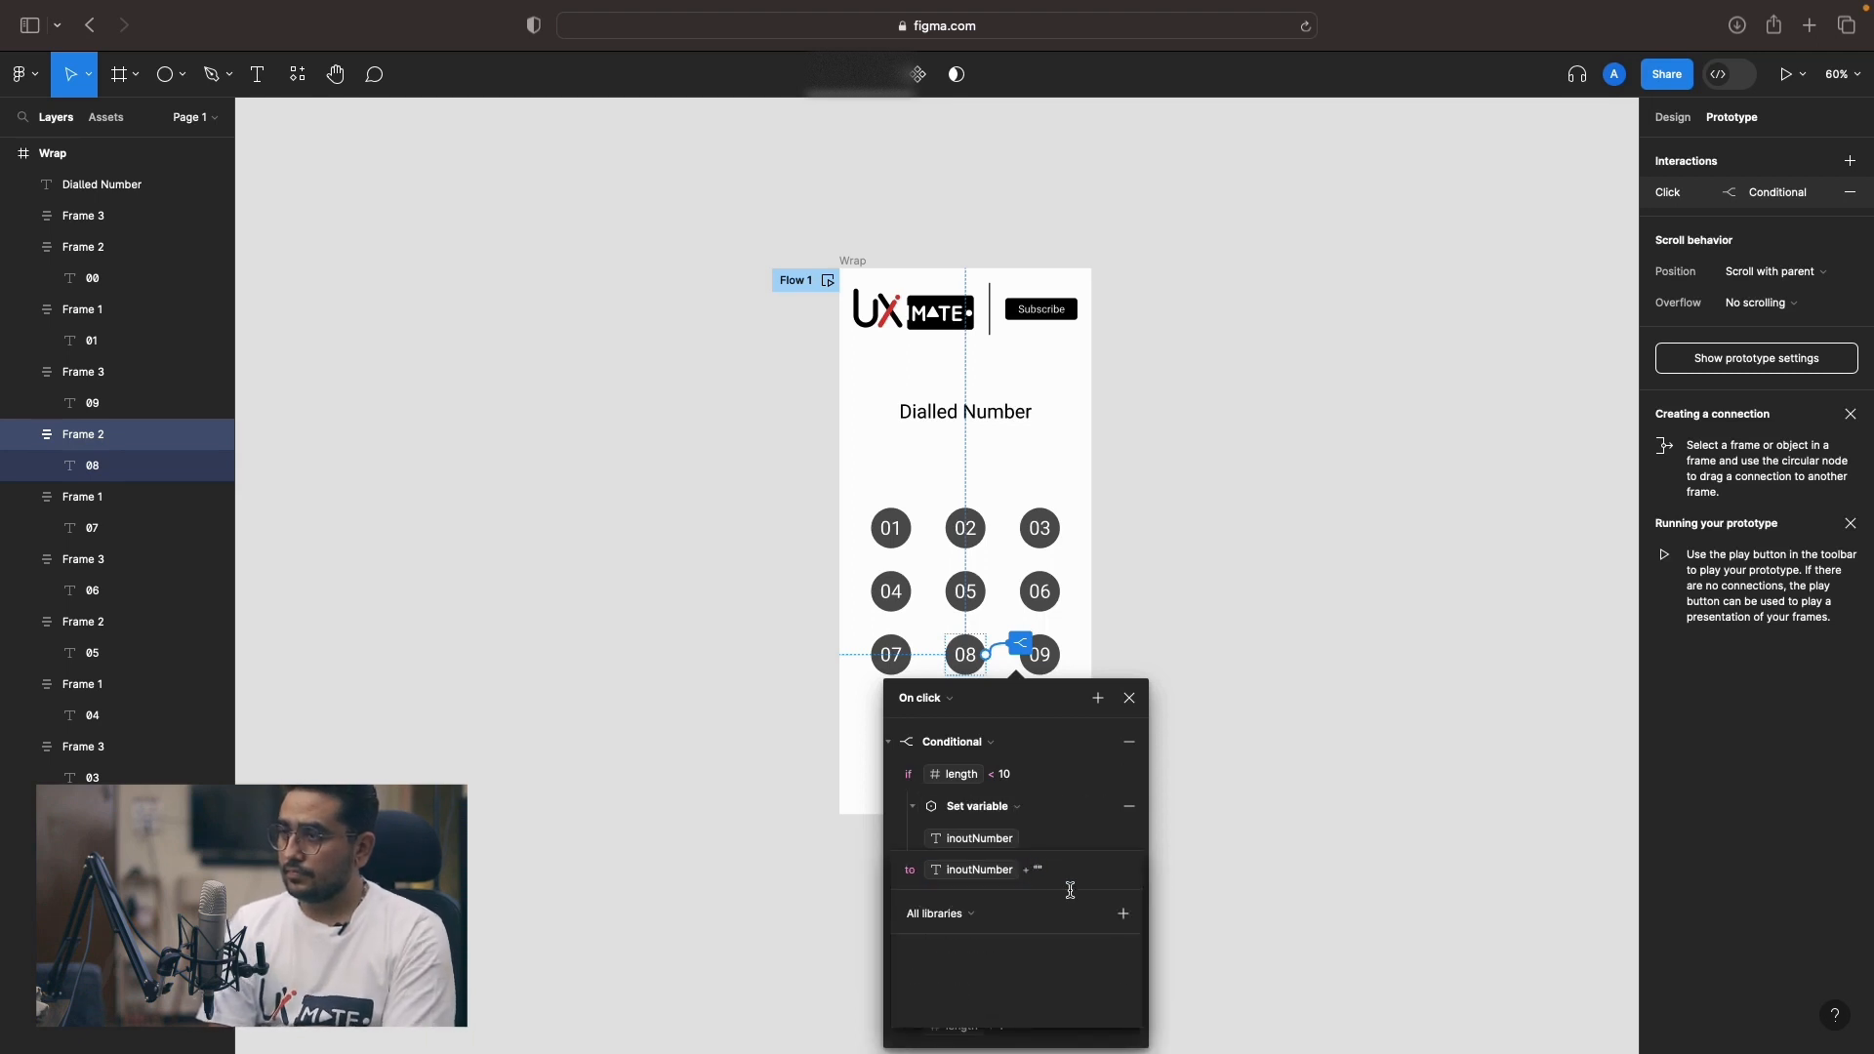
In key 09's interaction, change the nested Set variable expression to inoutNumber + "9".
left_click(1051, 664)
left_click(1095, 645)
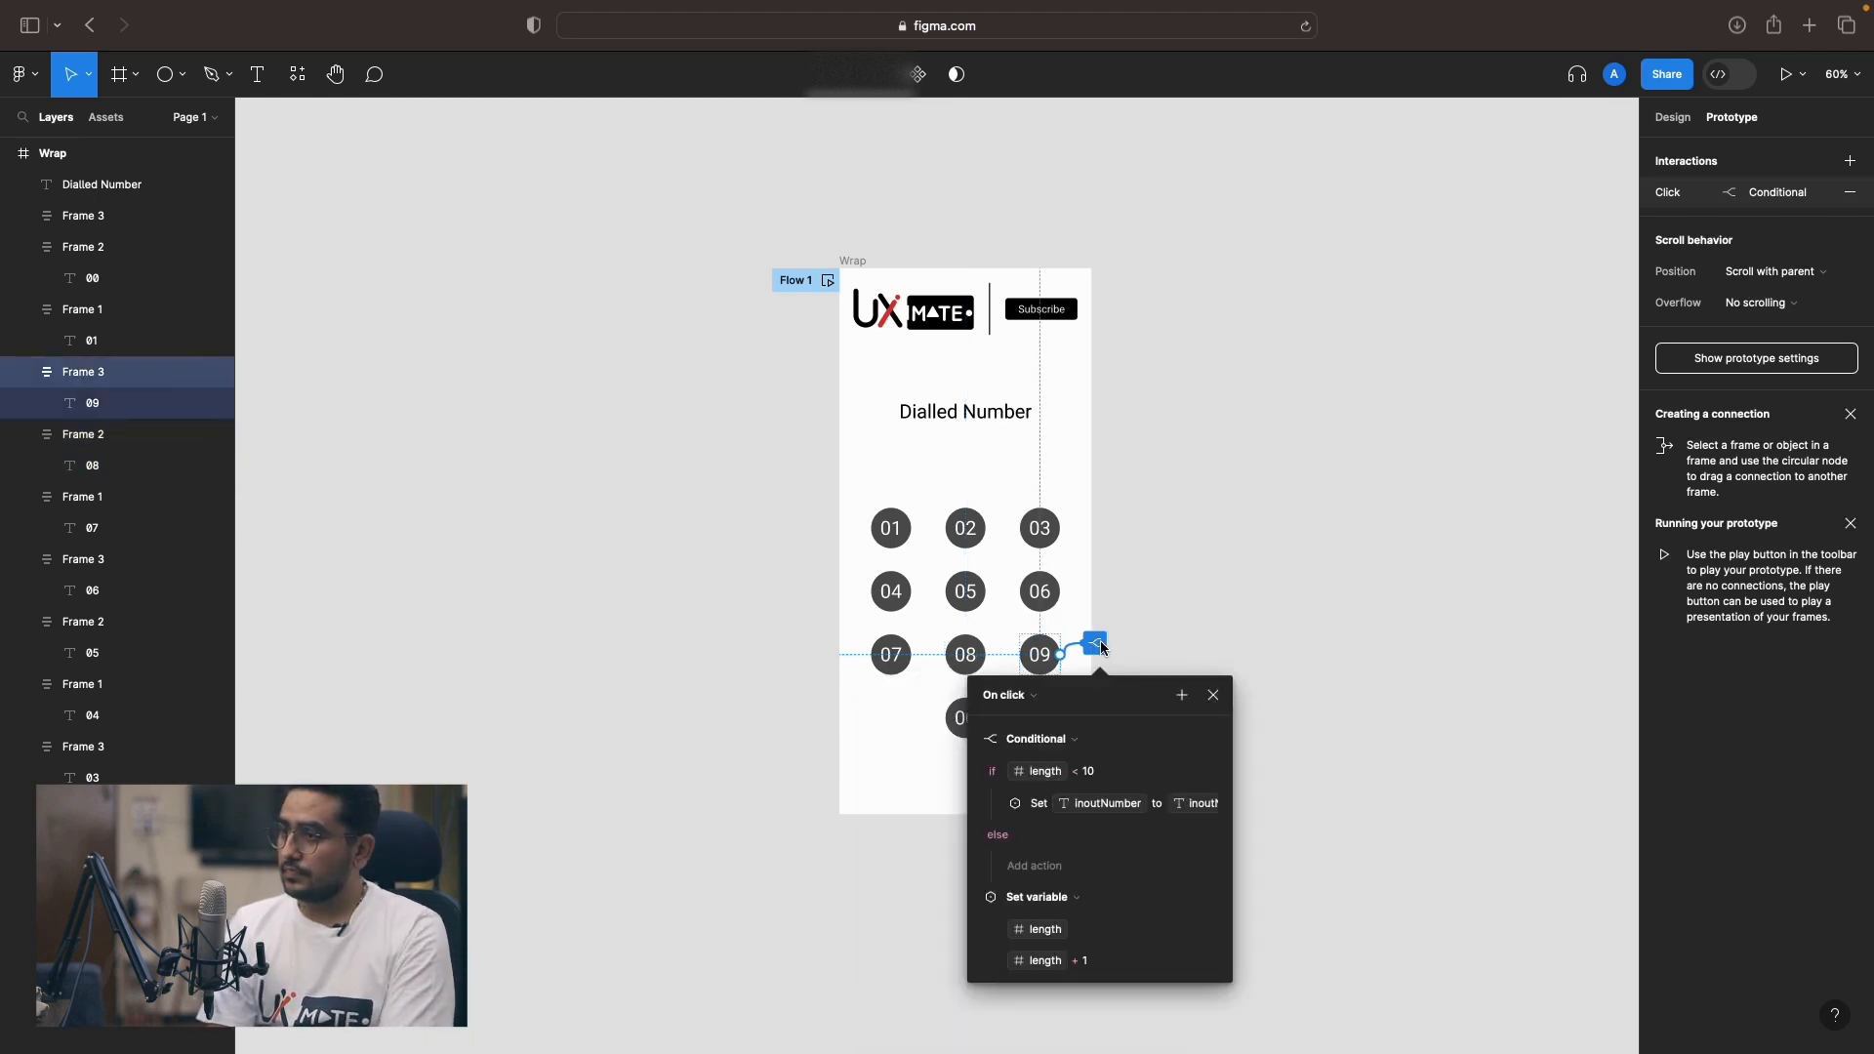
left_click(996, 803)
left_click(1123, 867)
type("8")
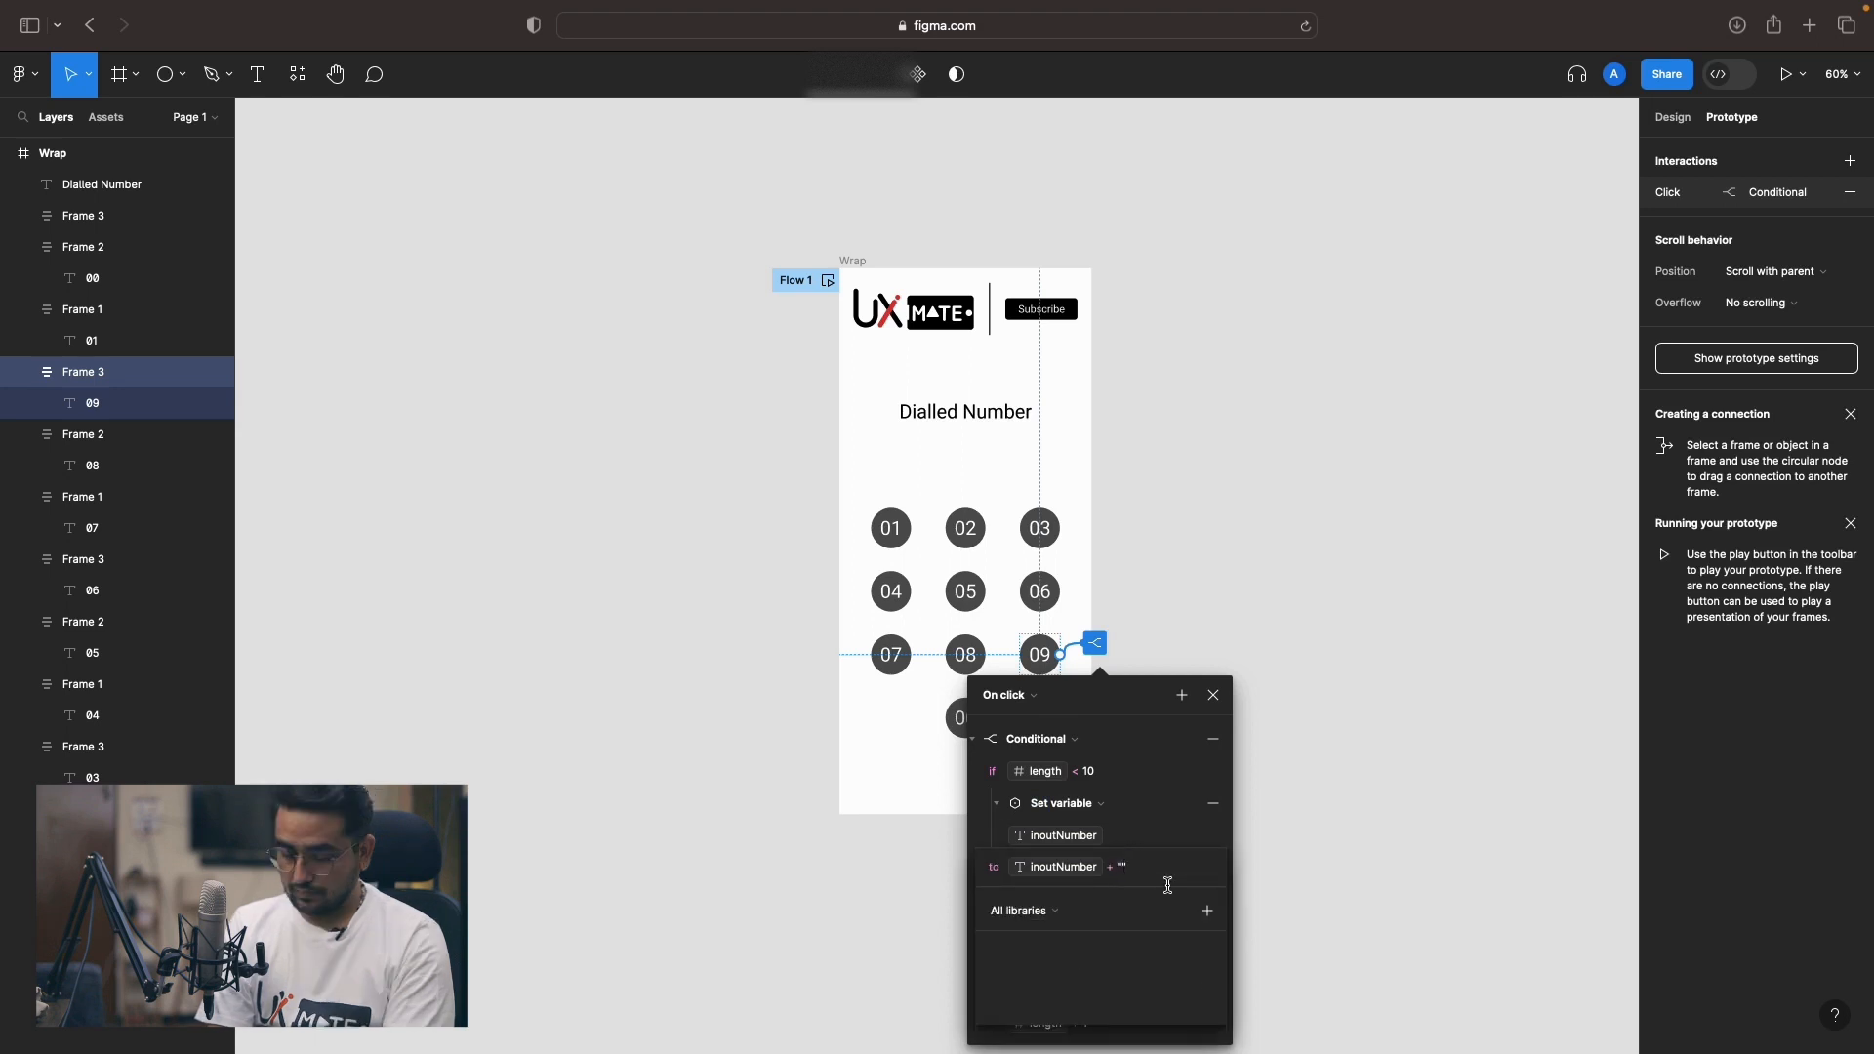
key("BackSpace")
key("BackSpace")
key("BackSpace")
key("BackSpace")
key("BackSpace")
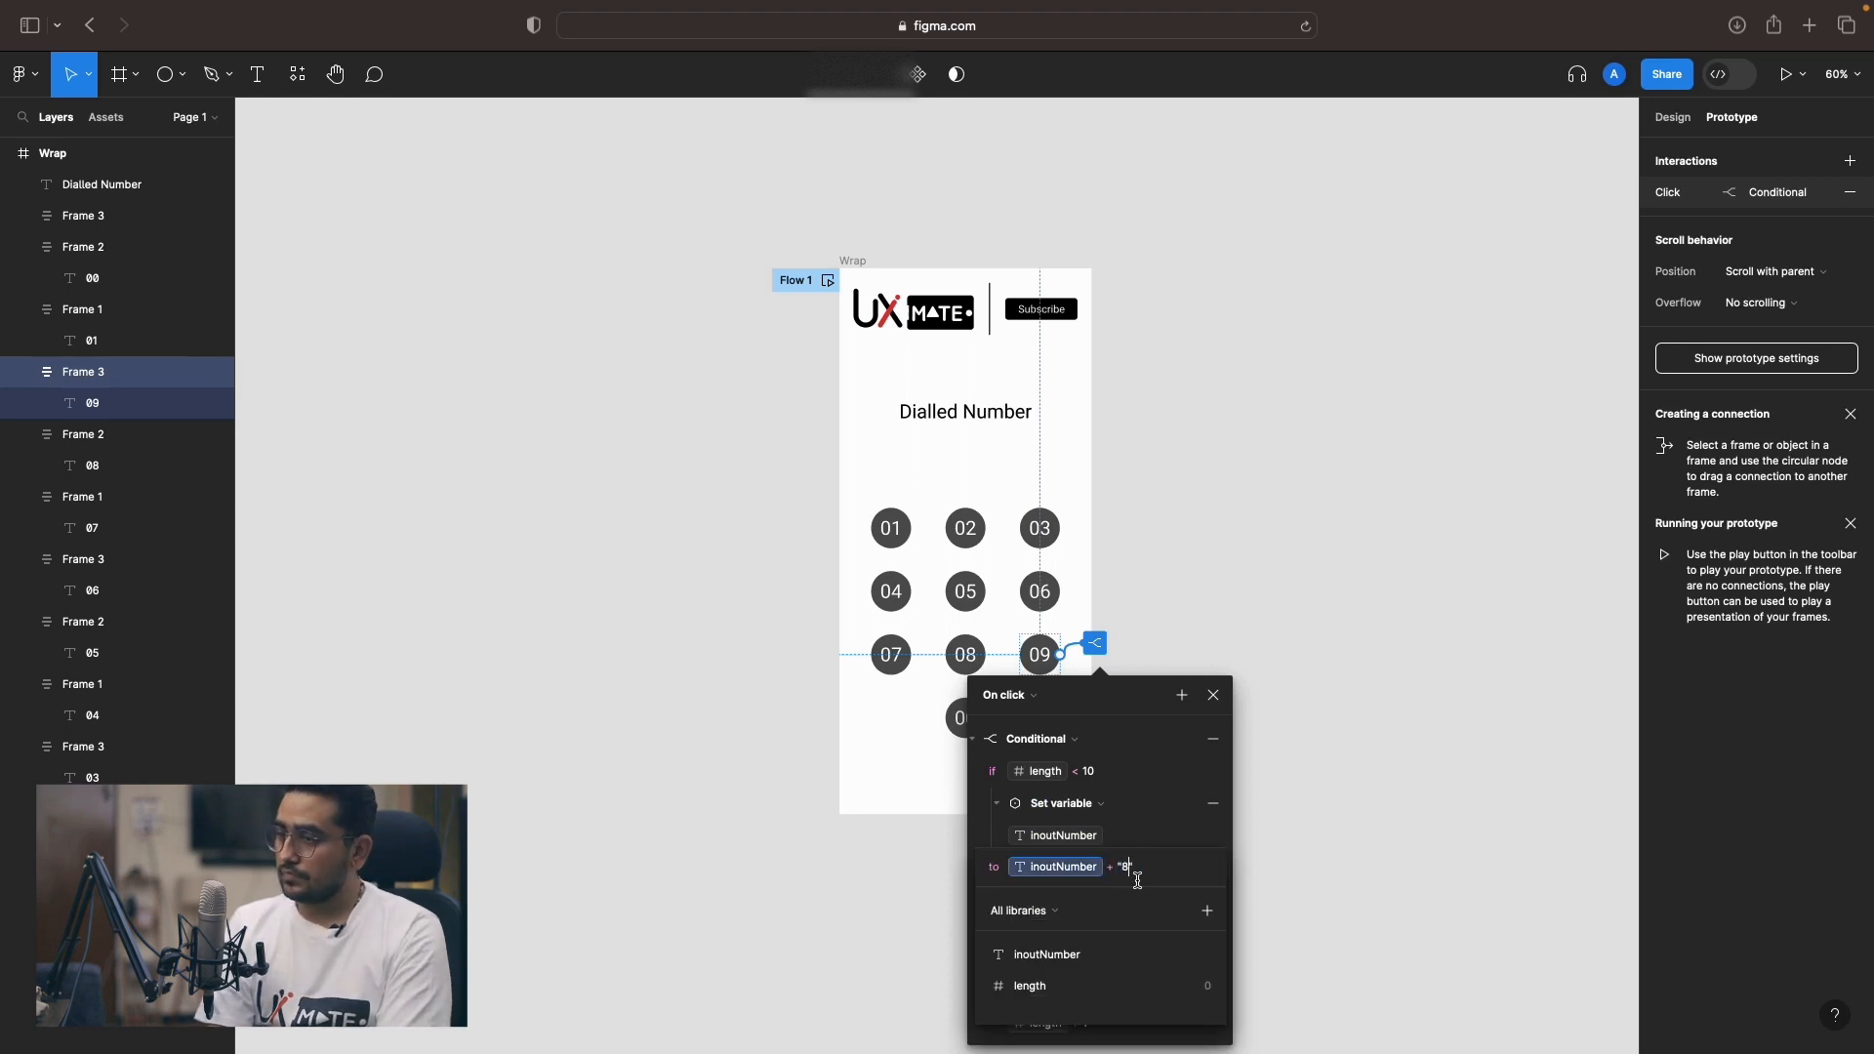
type("9")
key("BackSpace")
key("Return")
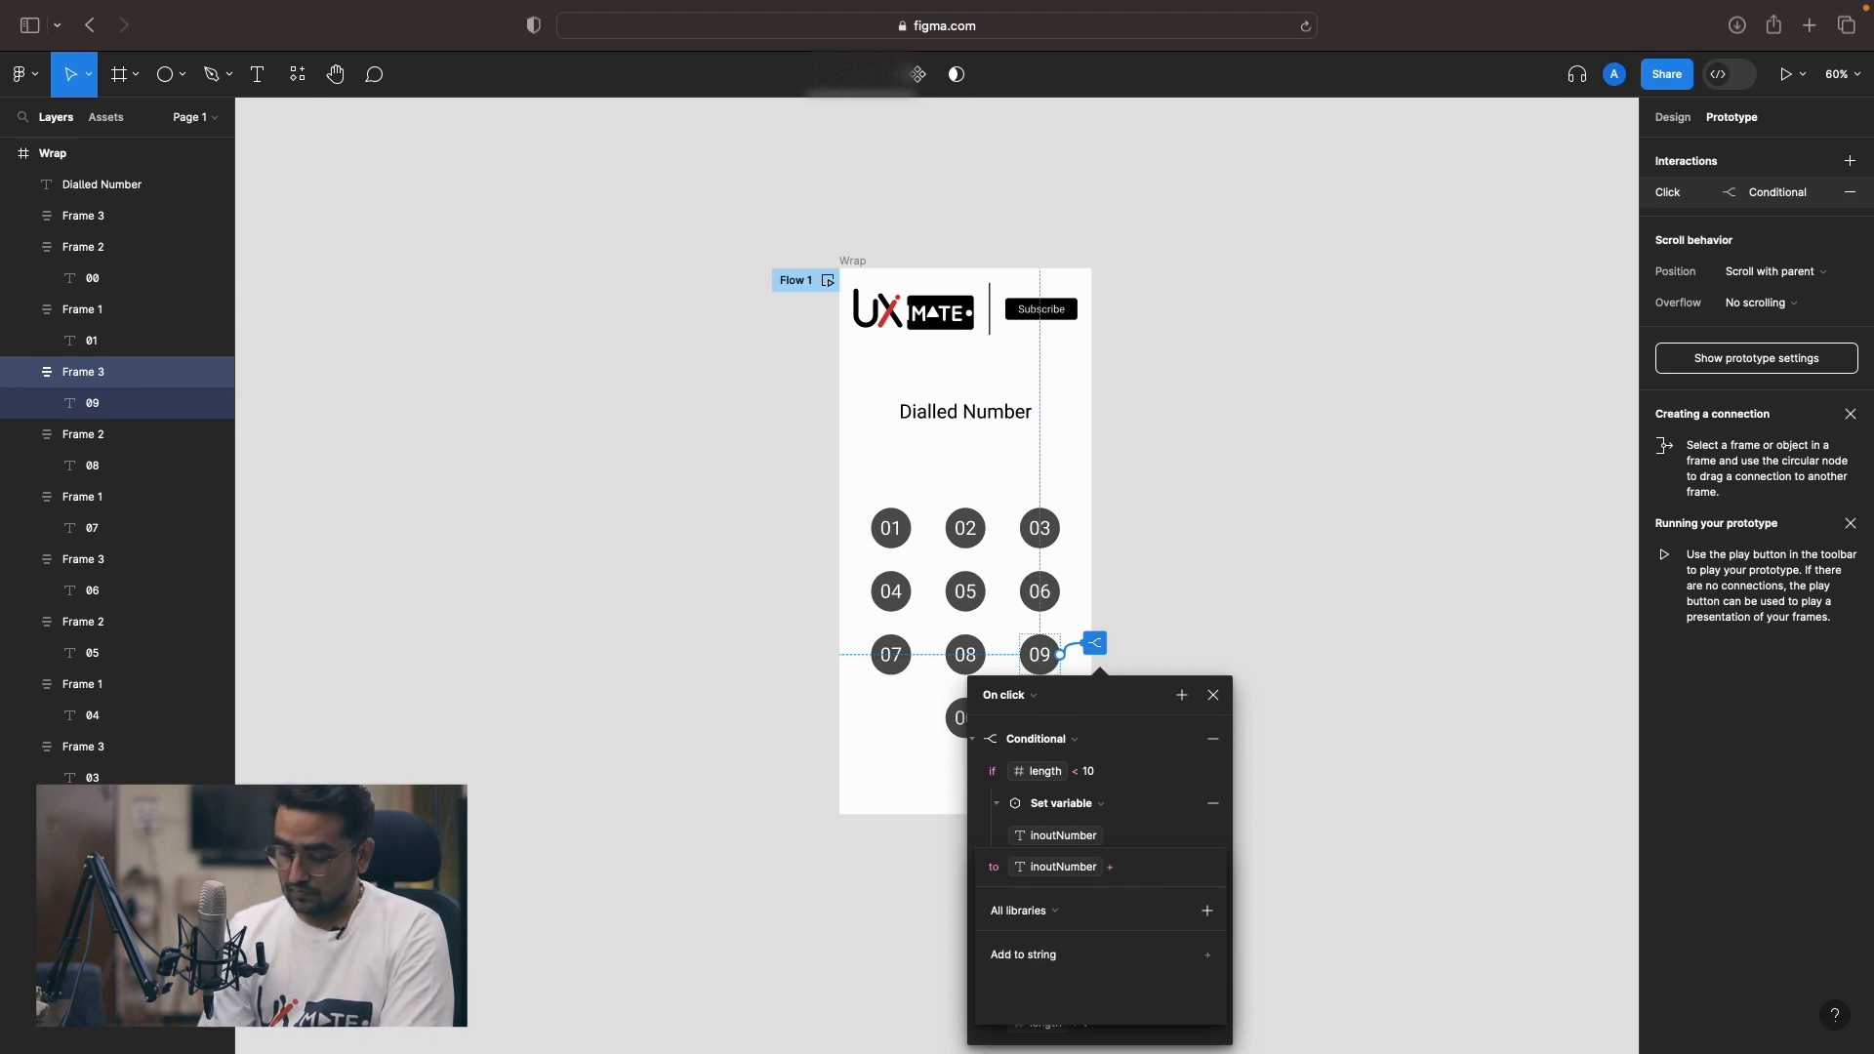
type("9")
key("Return")
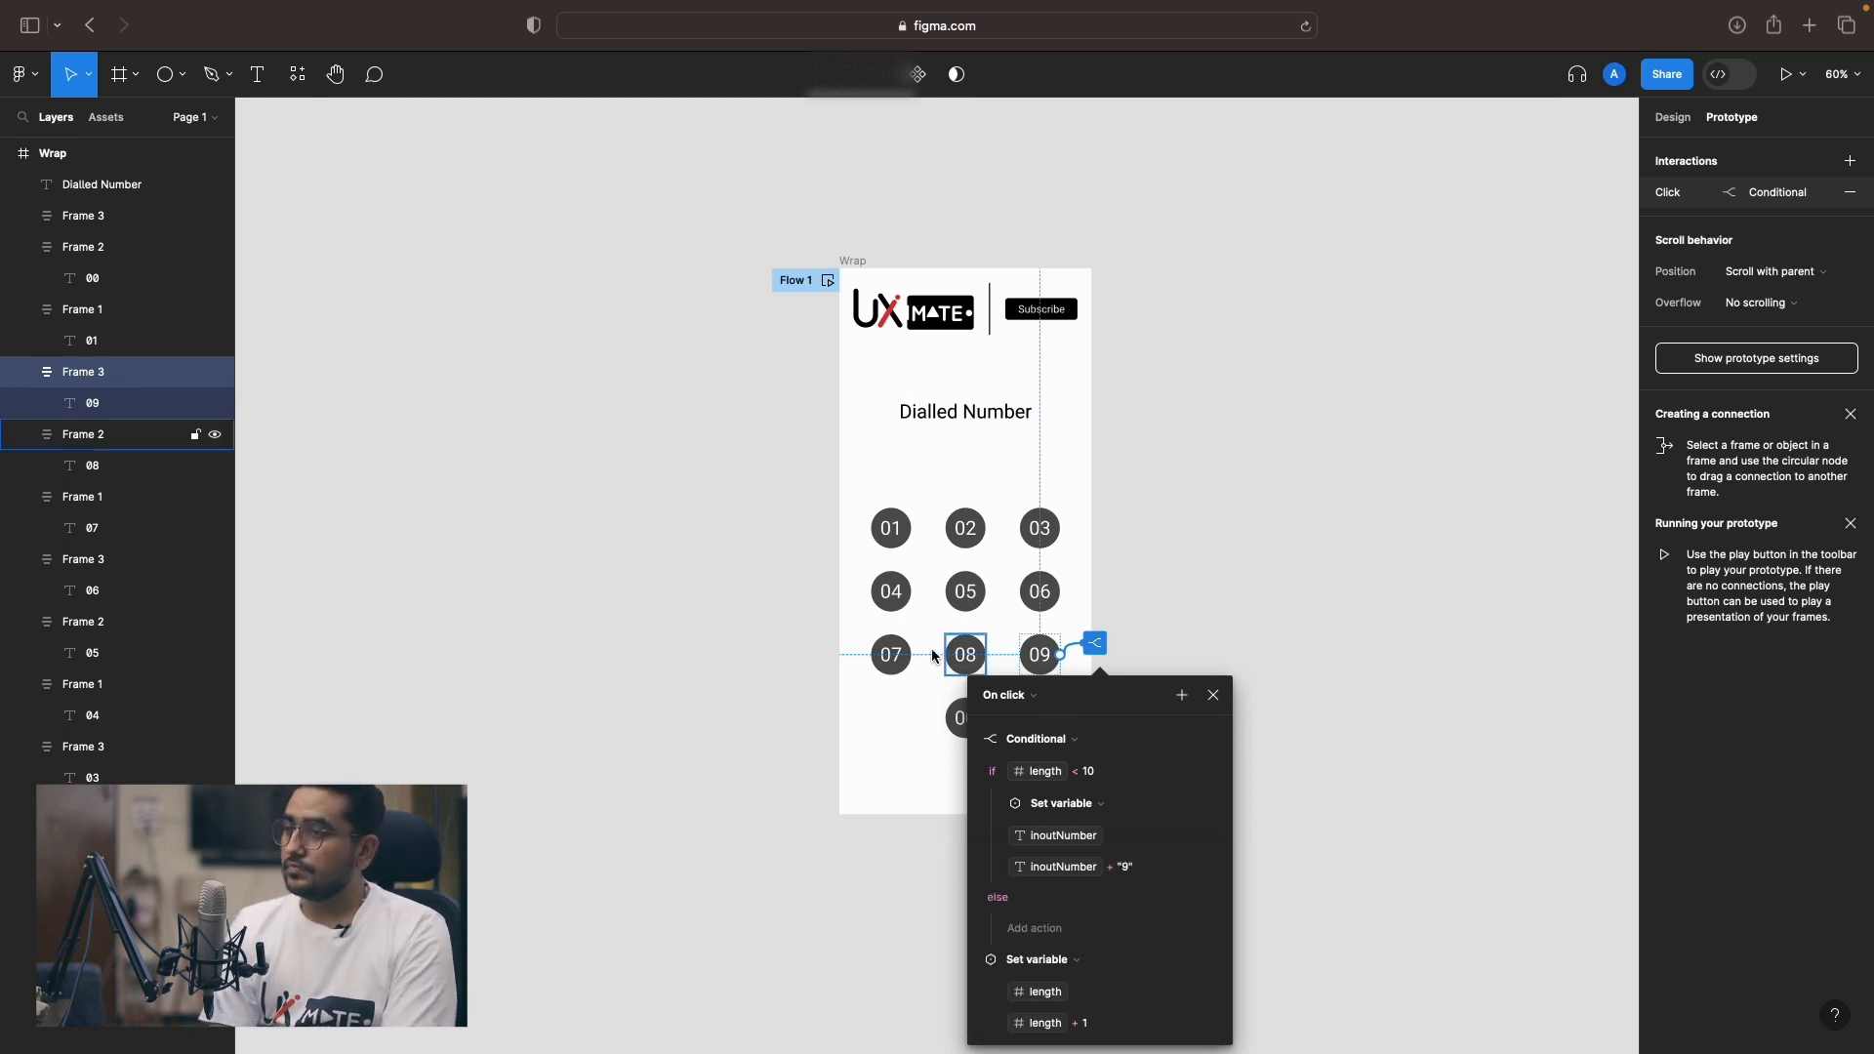
In key 00's interaction, change the nested Set variable expression to inoutNumber + "0" and close the interaction.
left_click(964, 716)
left_click(1021, 706)
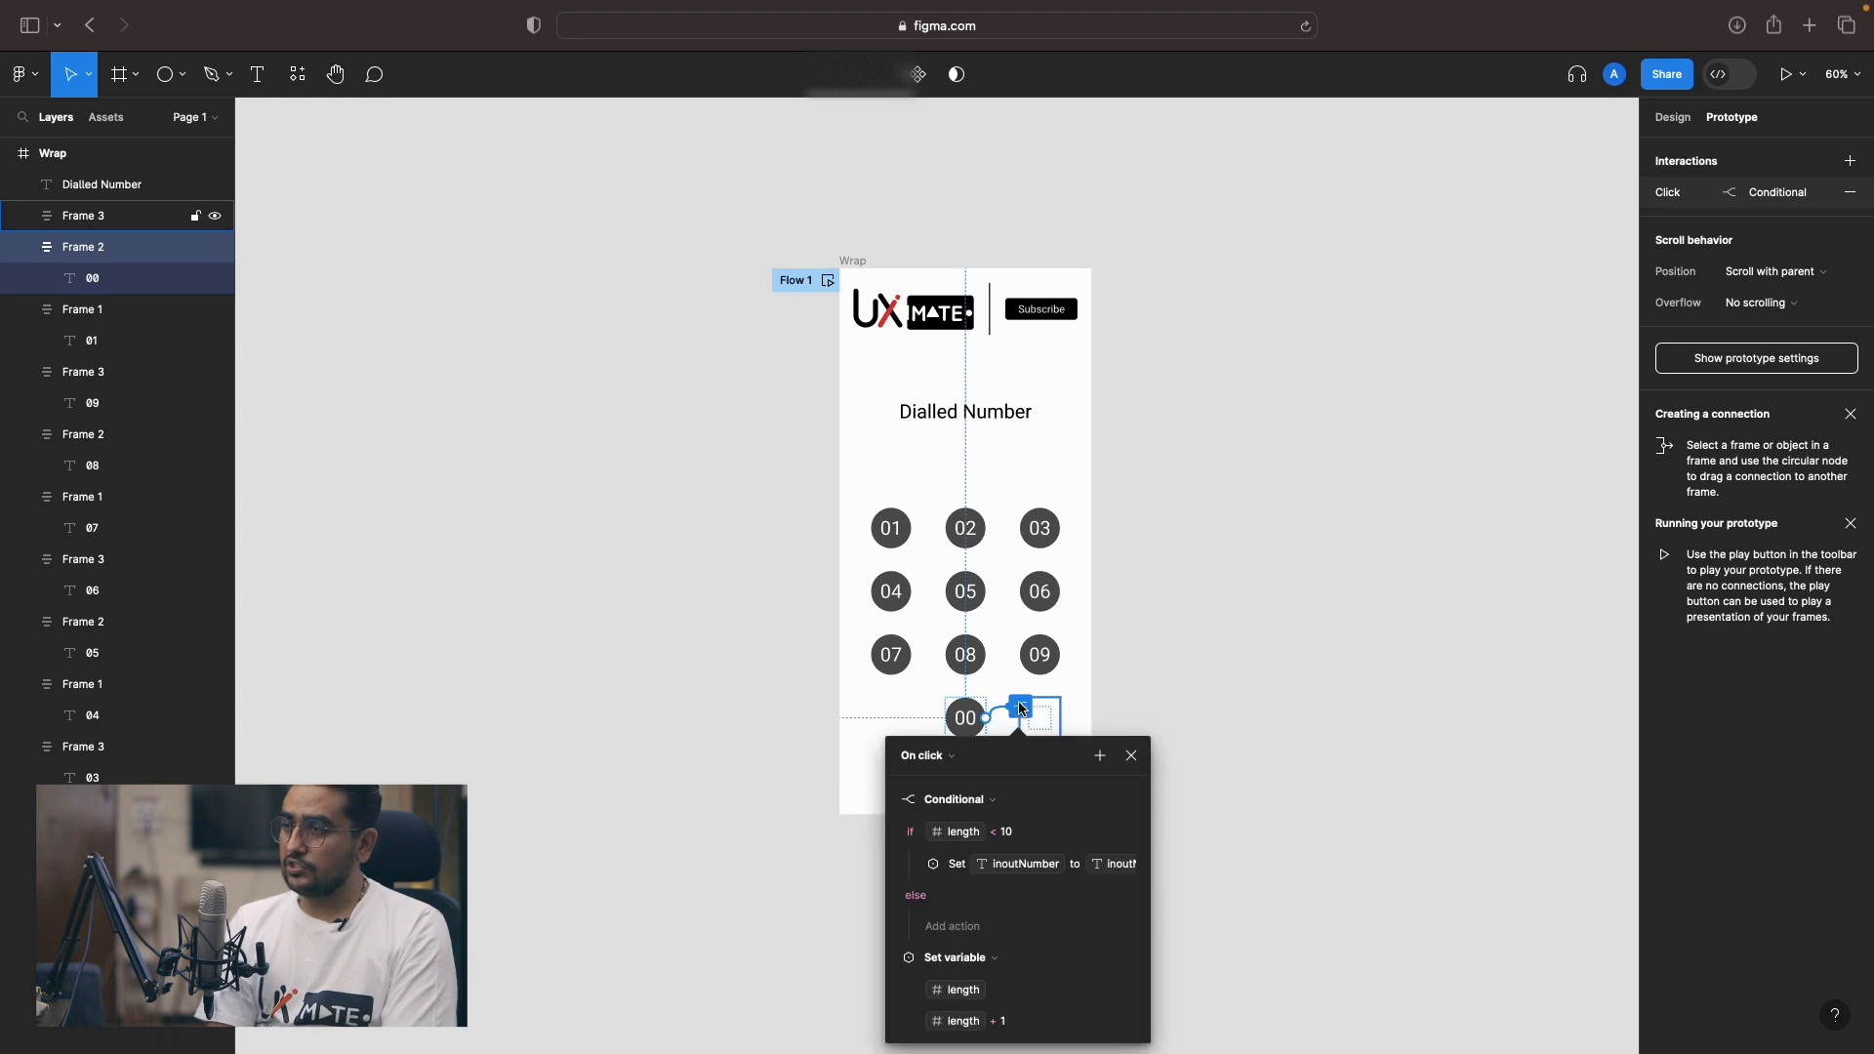
left_click(929, 864)
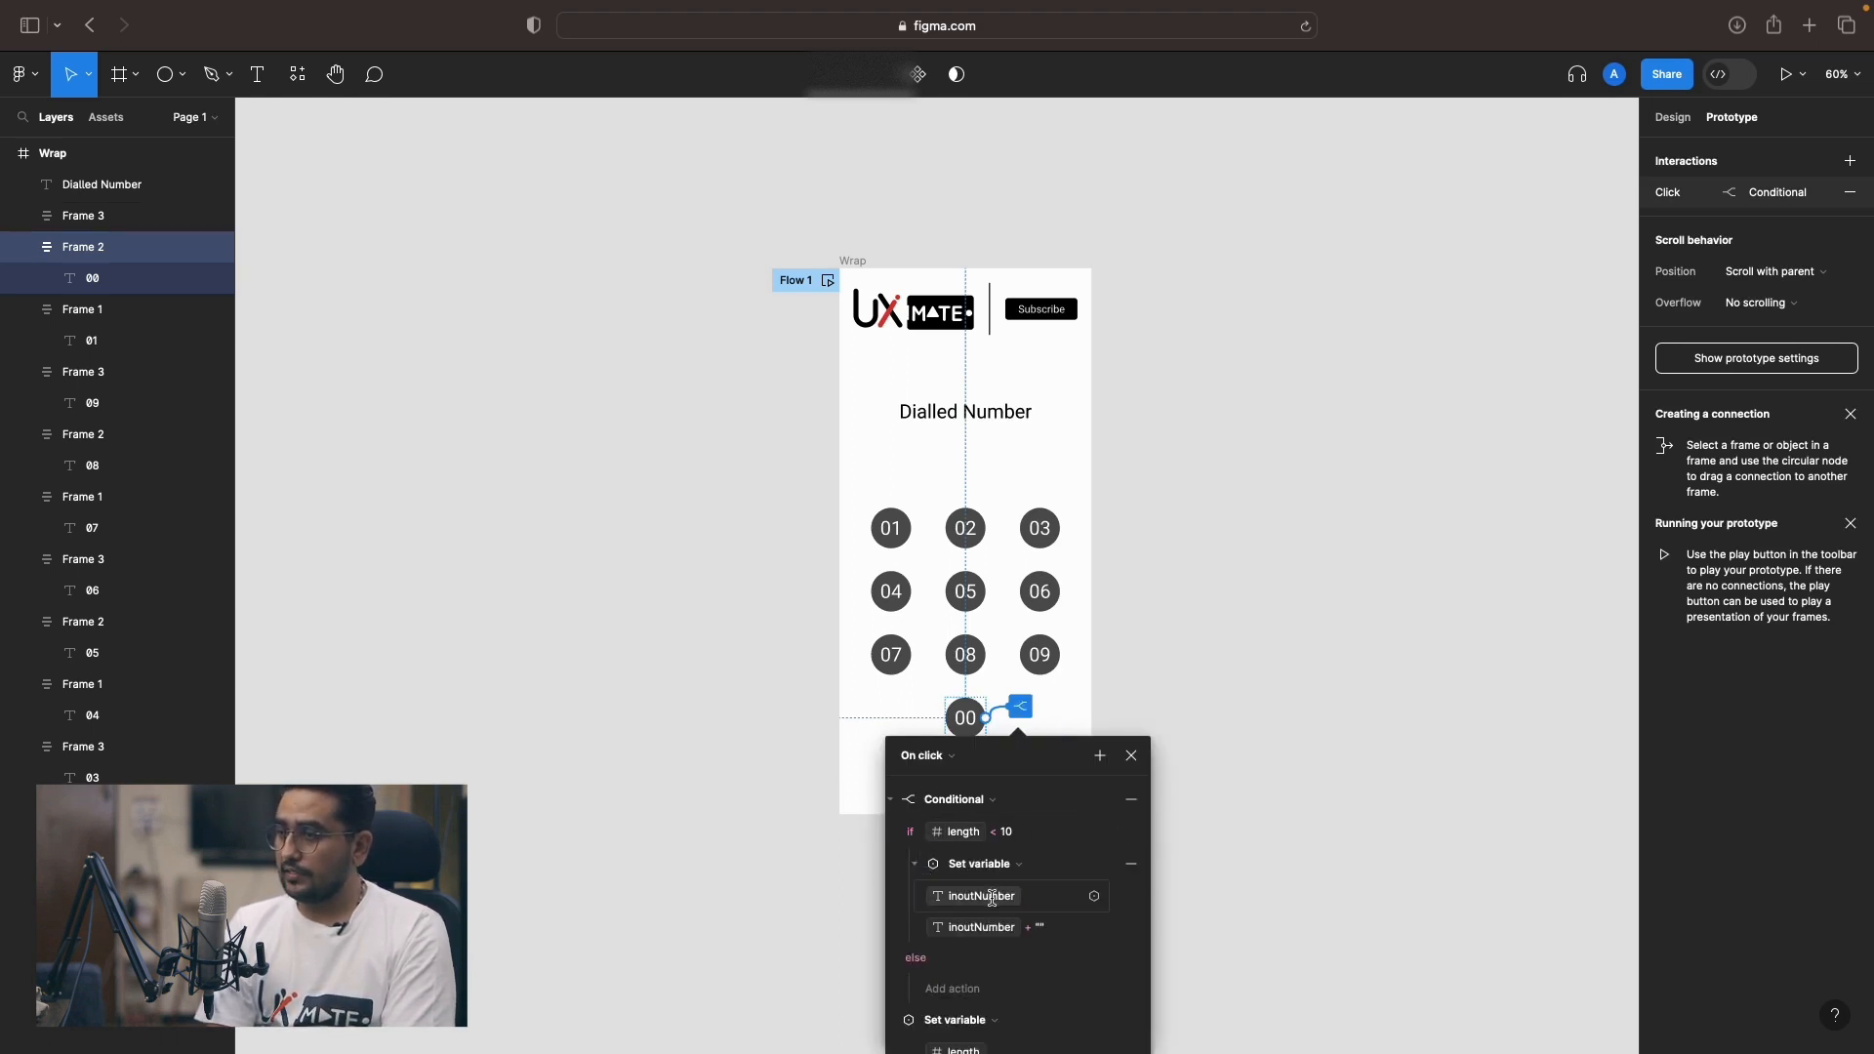
left_click(1041, 929)
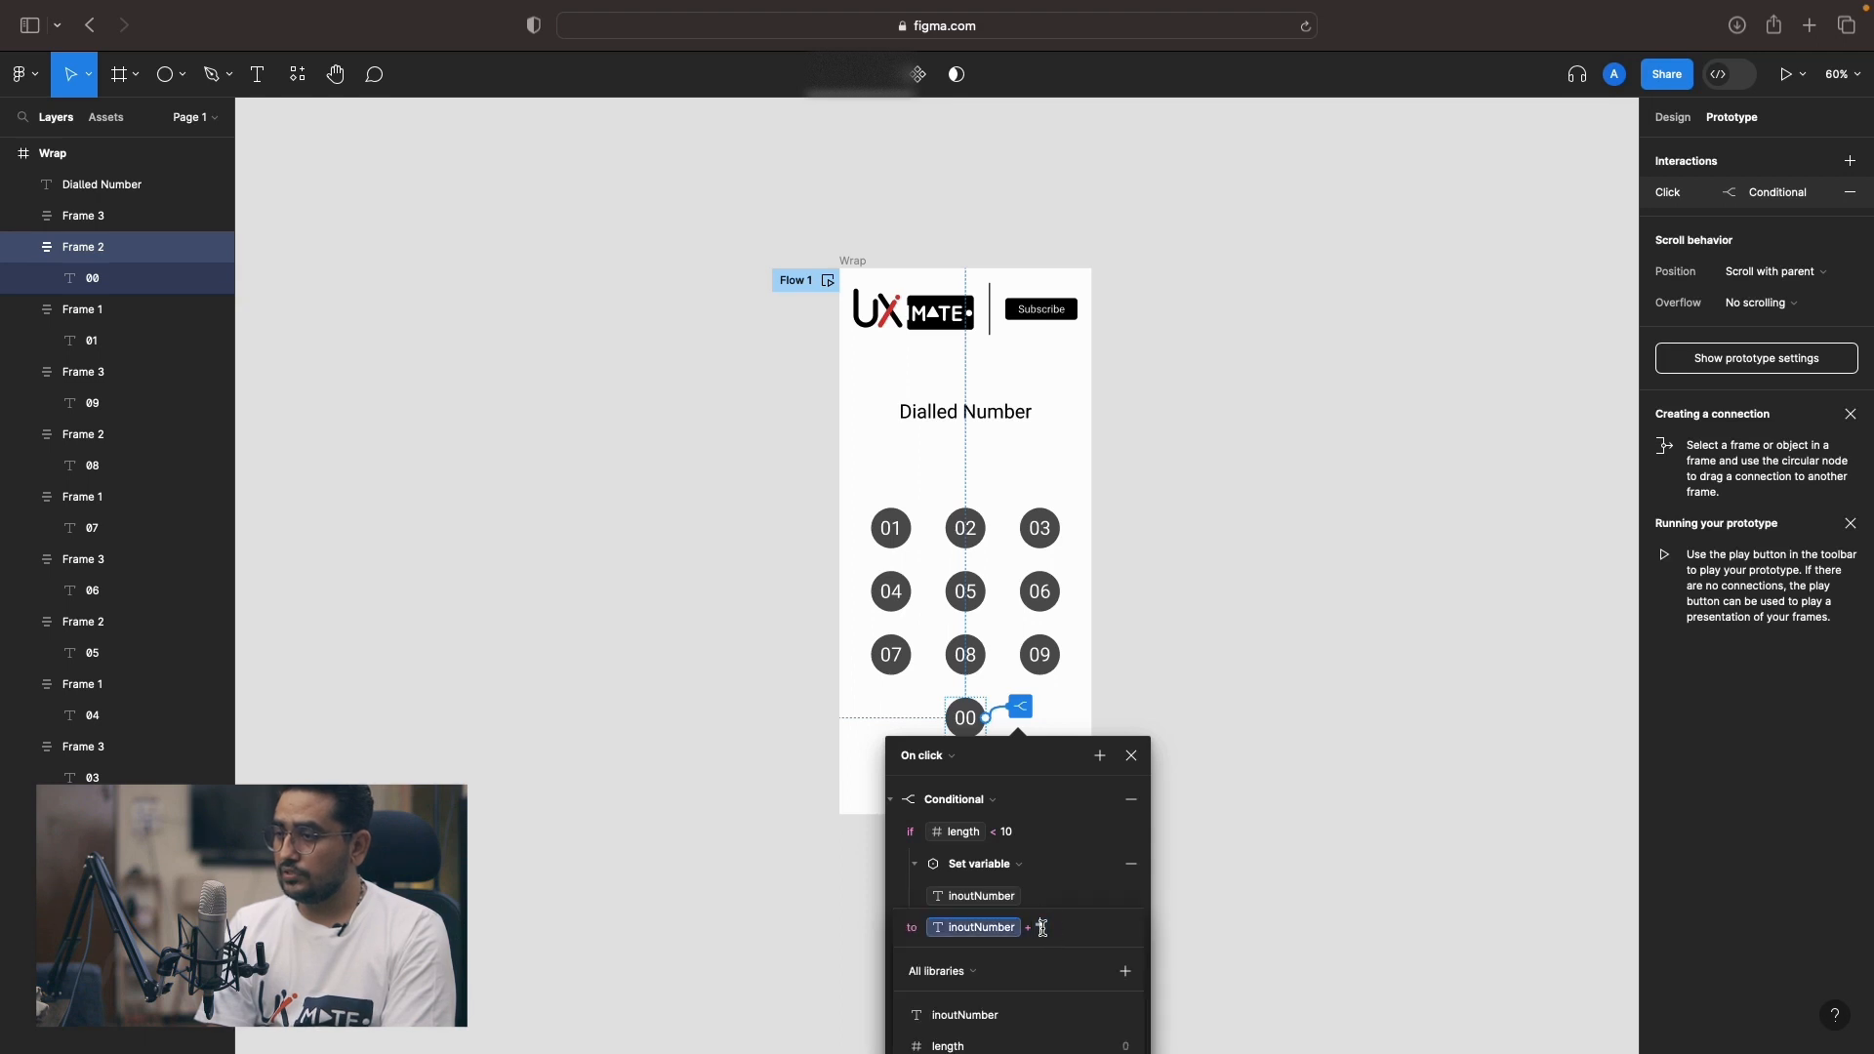
type("0")
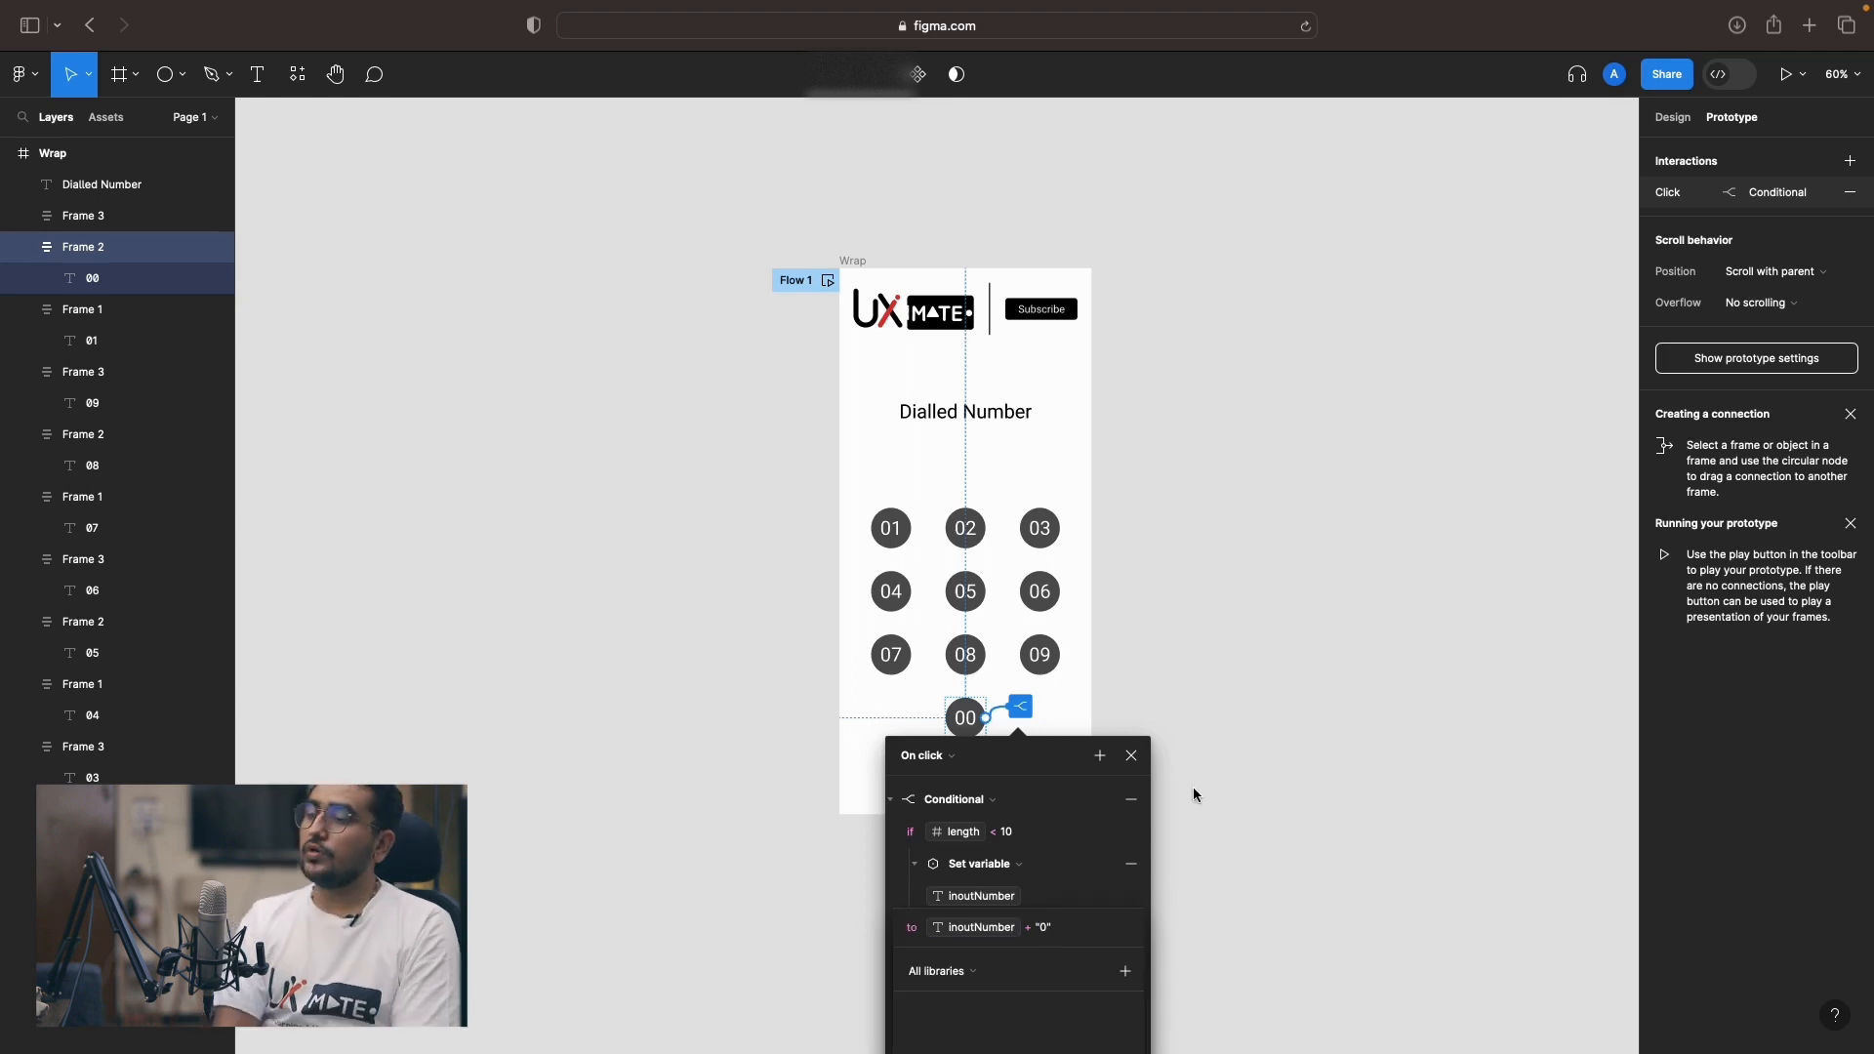
left_click(1199, 718)
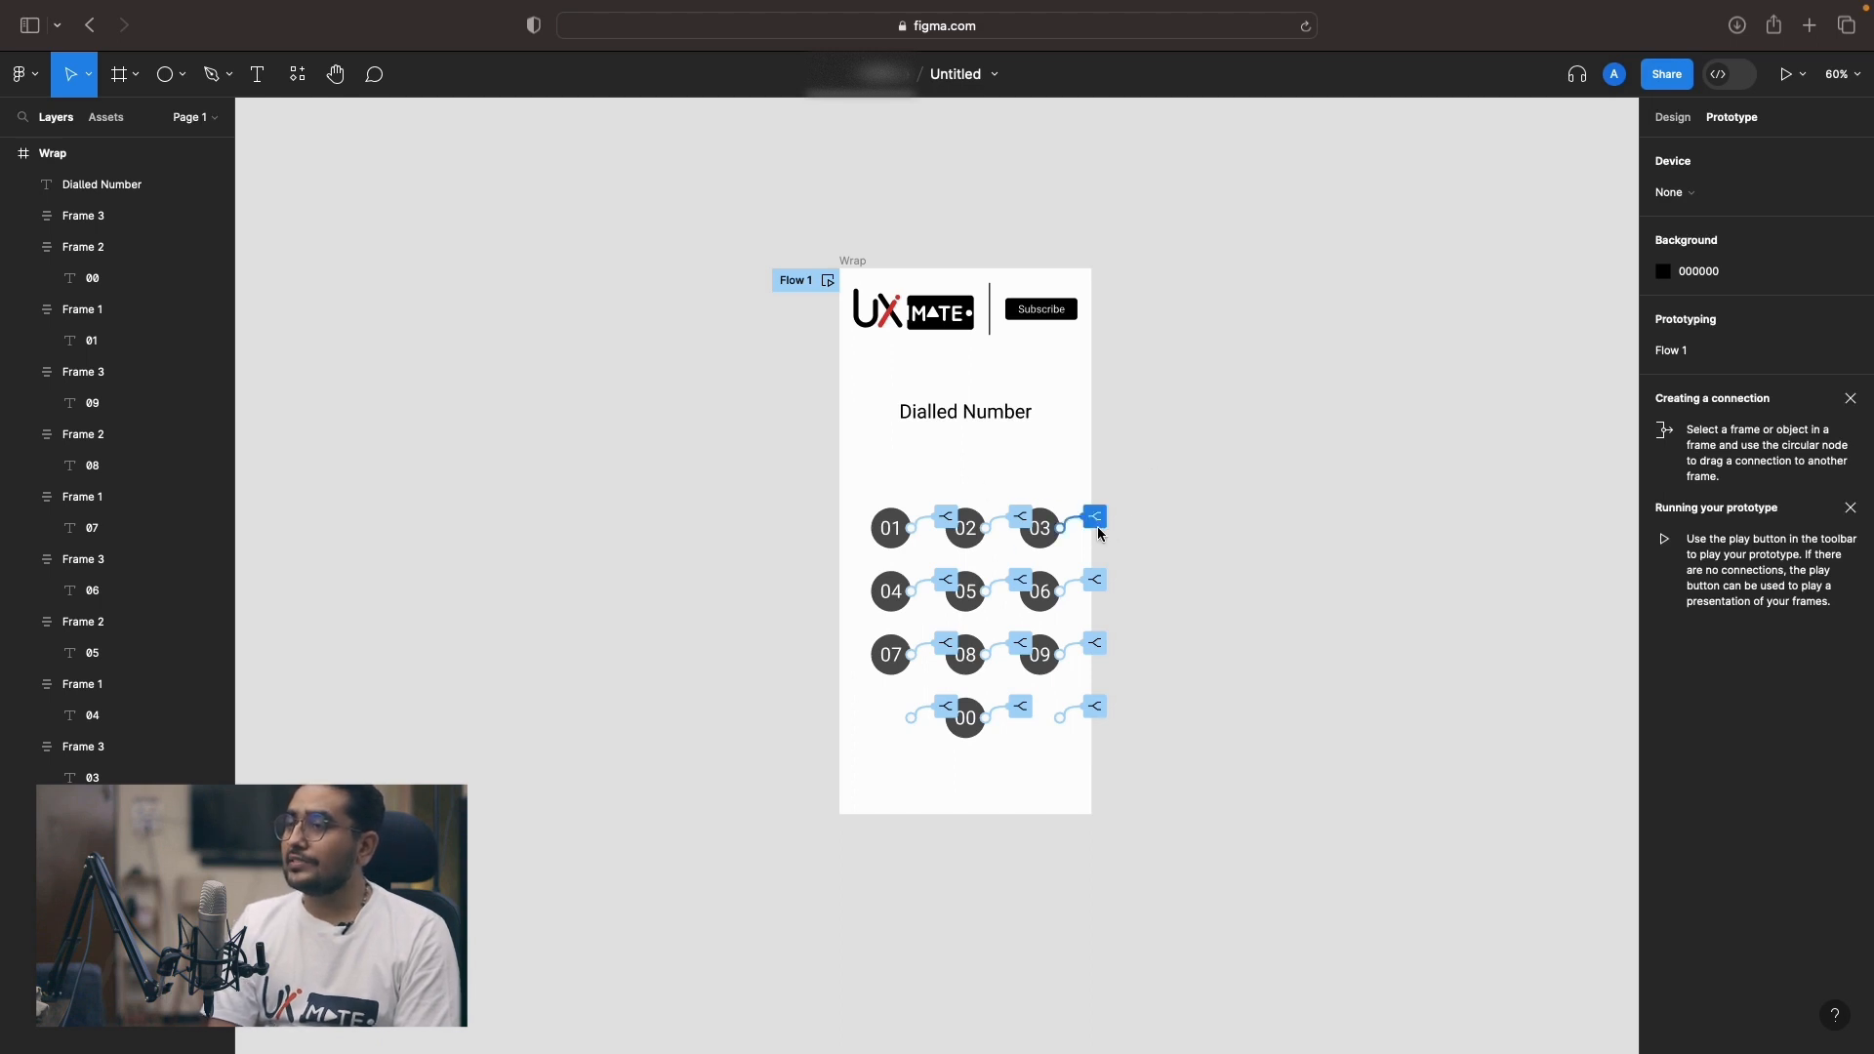
Bind the content of the Dialled Number text layer to the inoutNumber string variable.
left_click(959, 416)
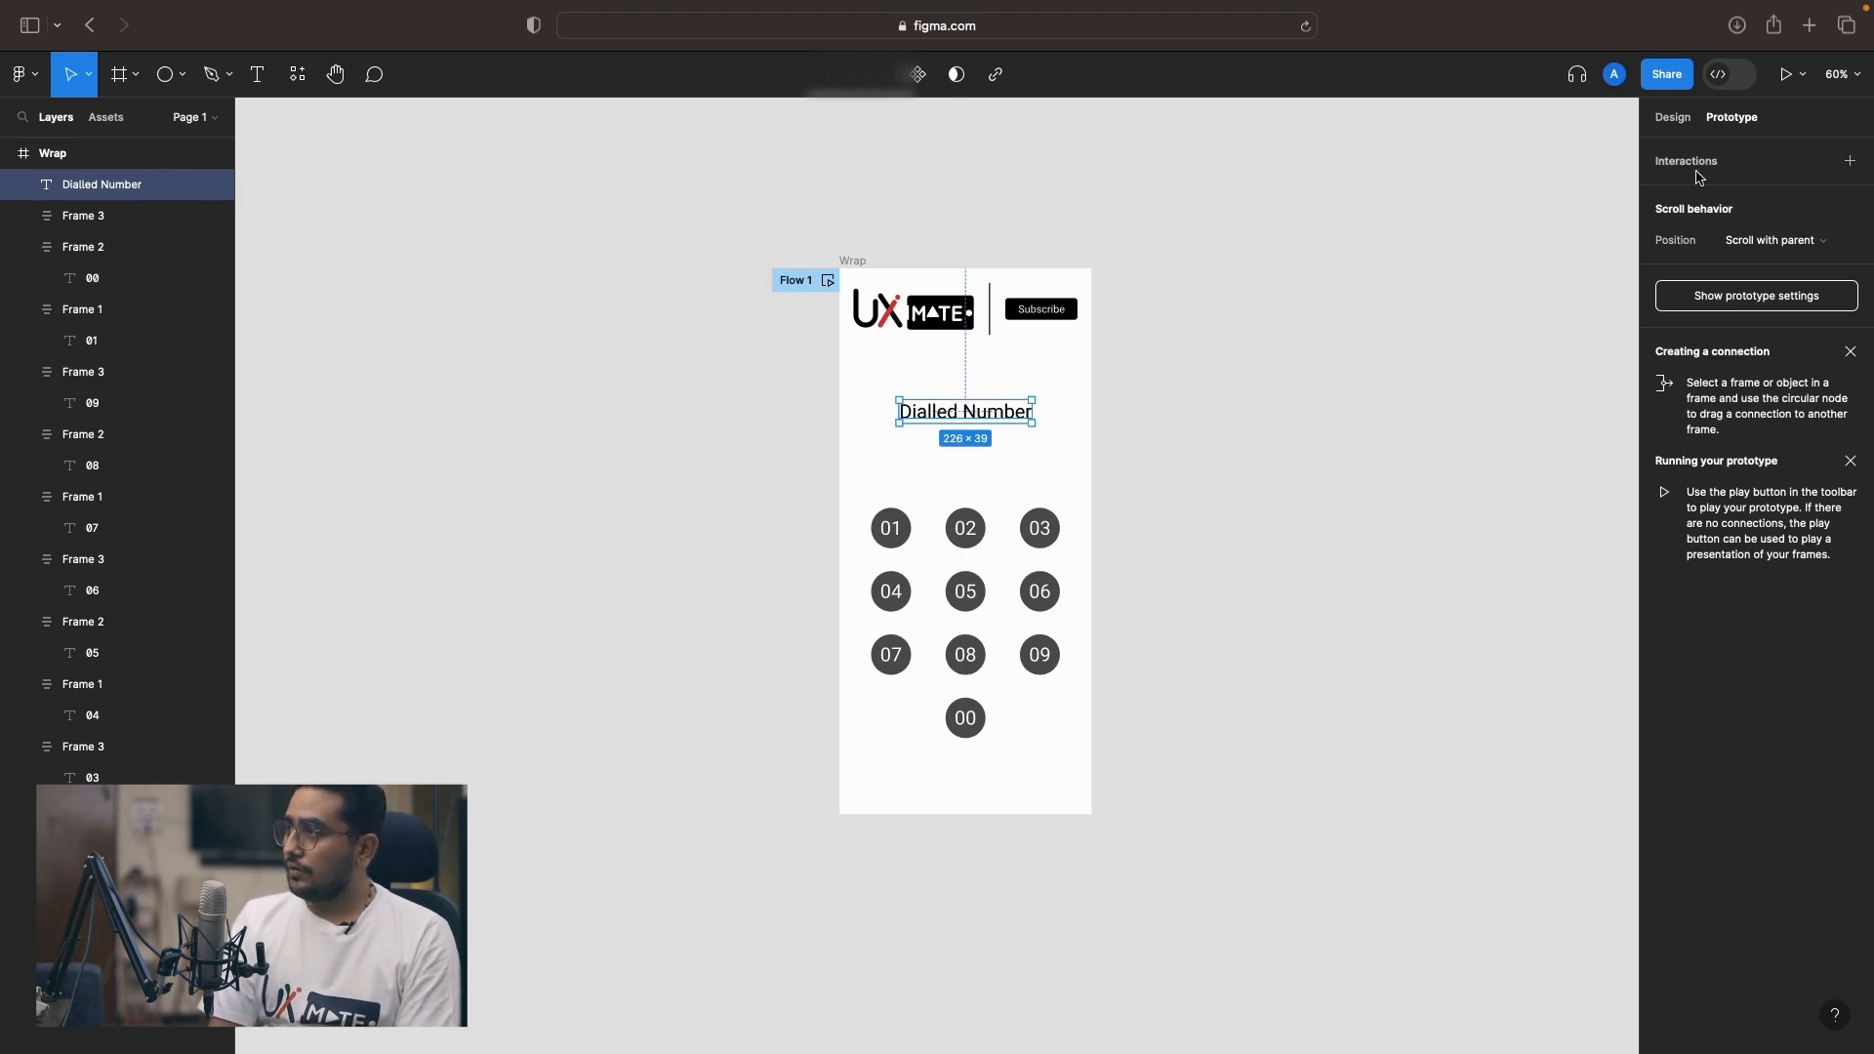
left_click(1666, 122)
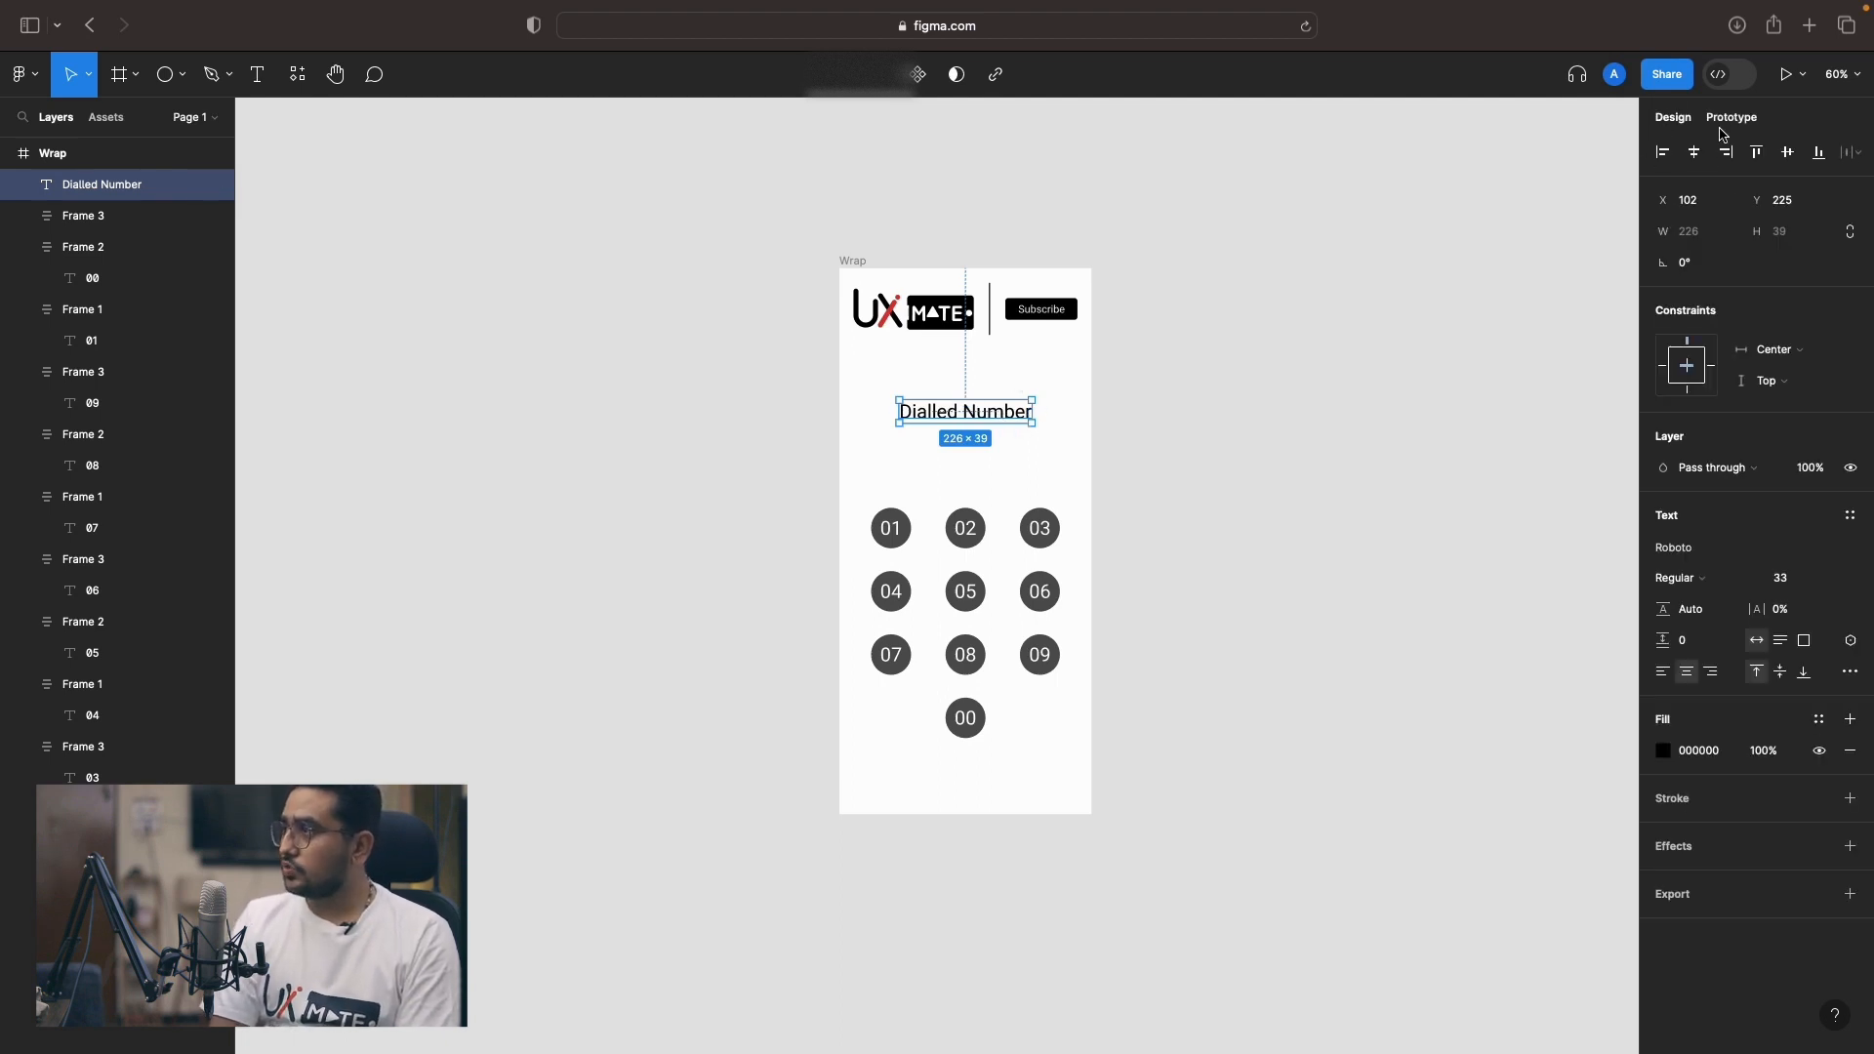
left_click(1852, 645)
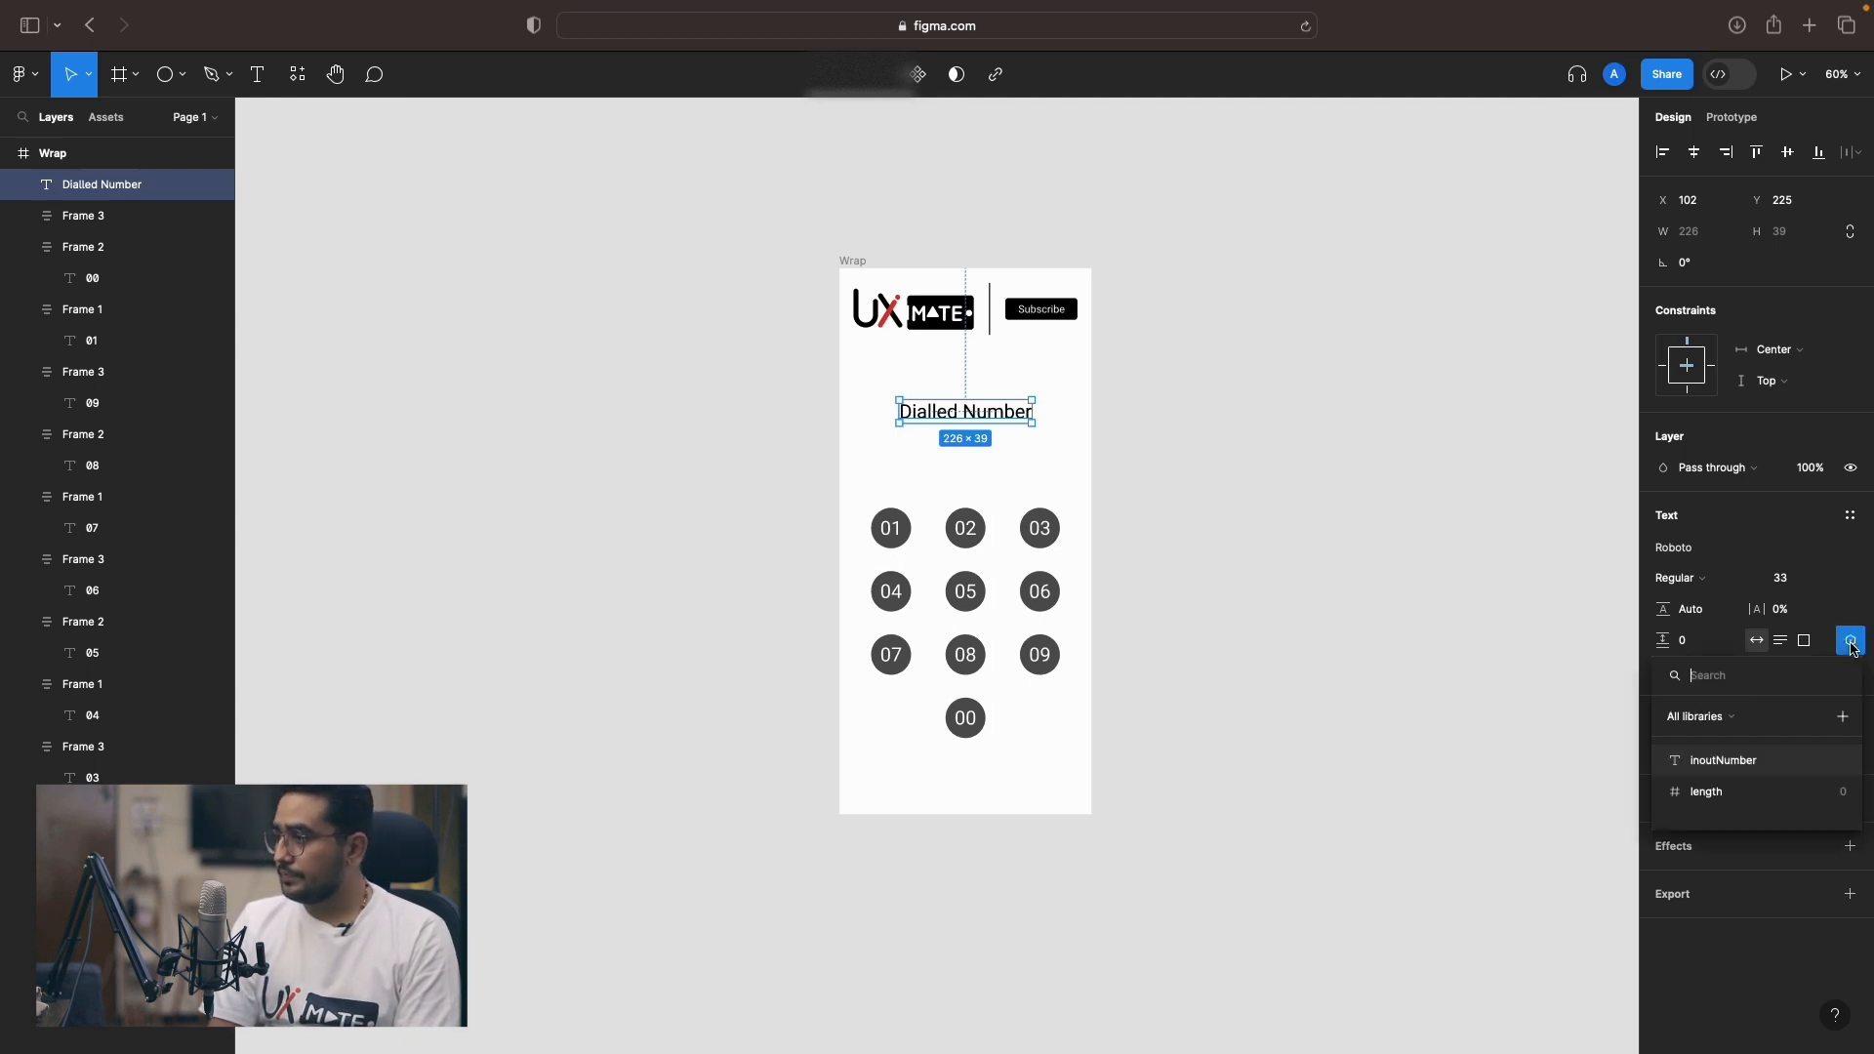
left_click(1739, 761)
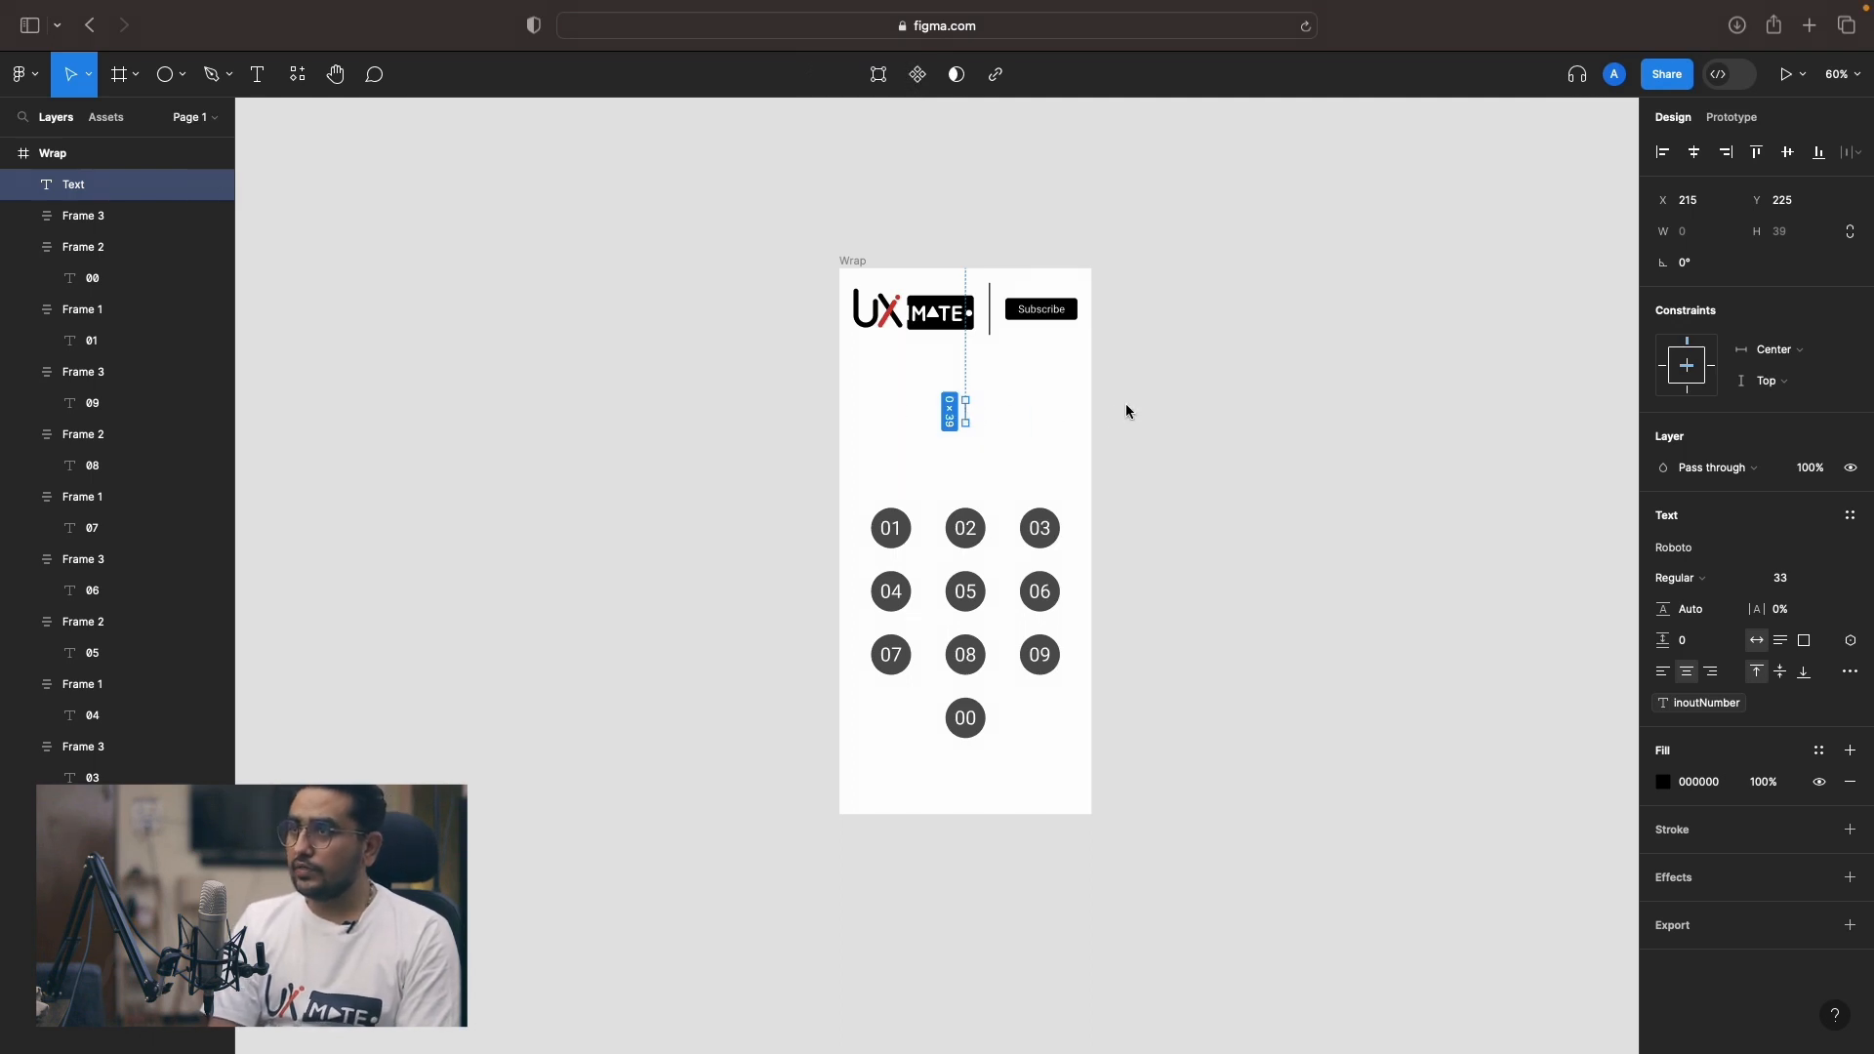
Preview Flow 1 of the Wrap frame and open the running prototype in a separate browser tab.
left_click(869, 257)
left_click(1728, 117)
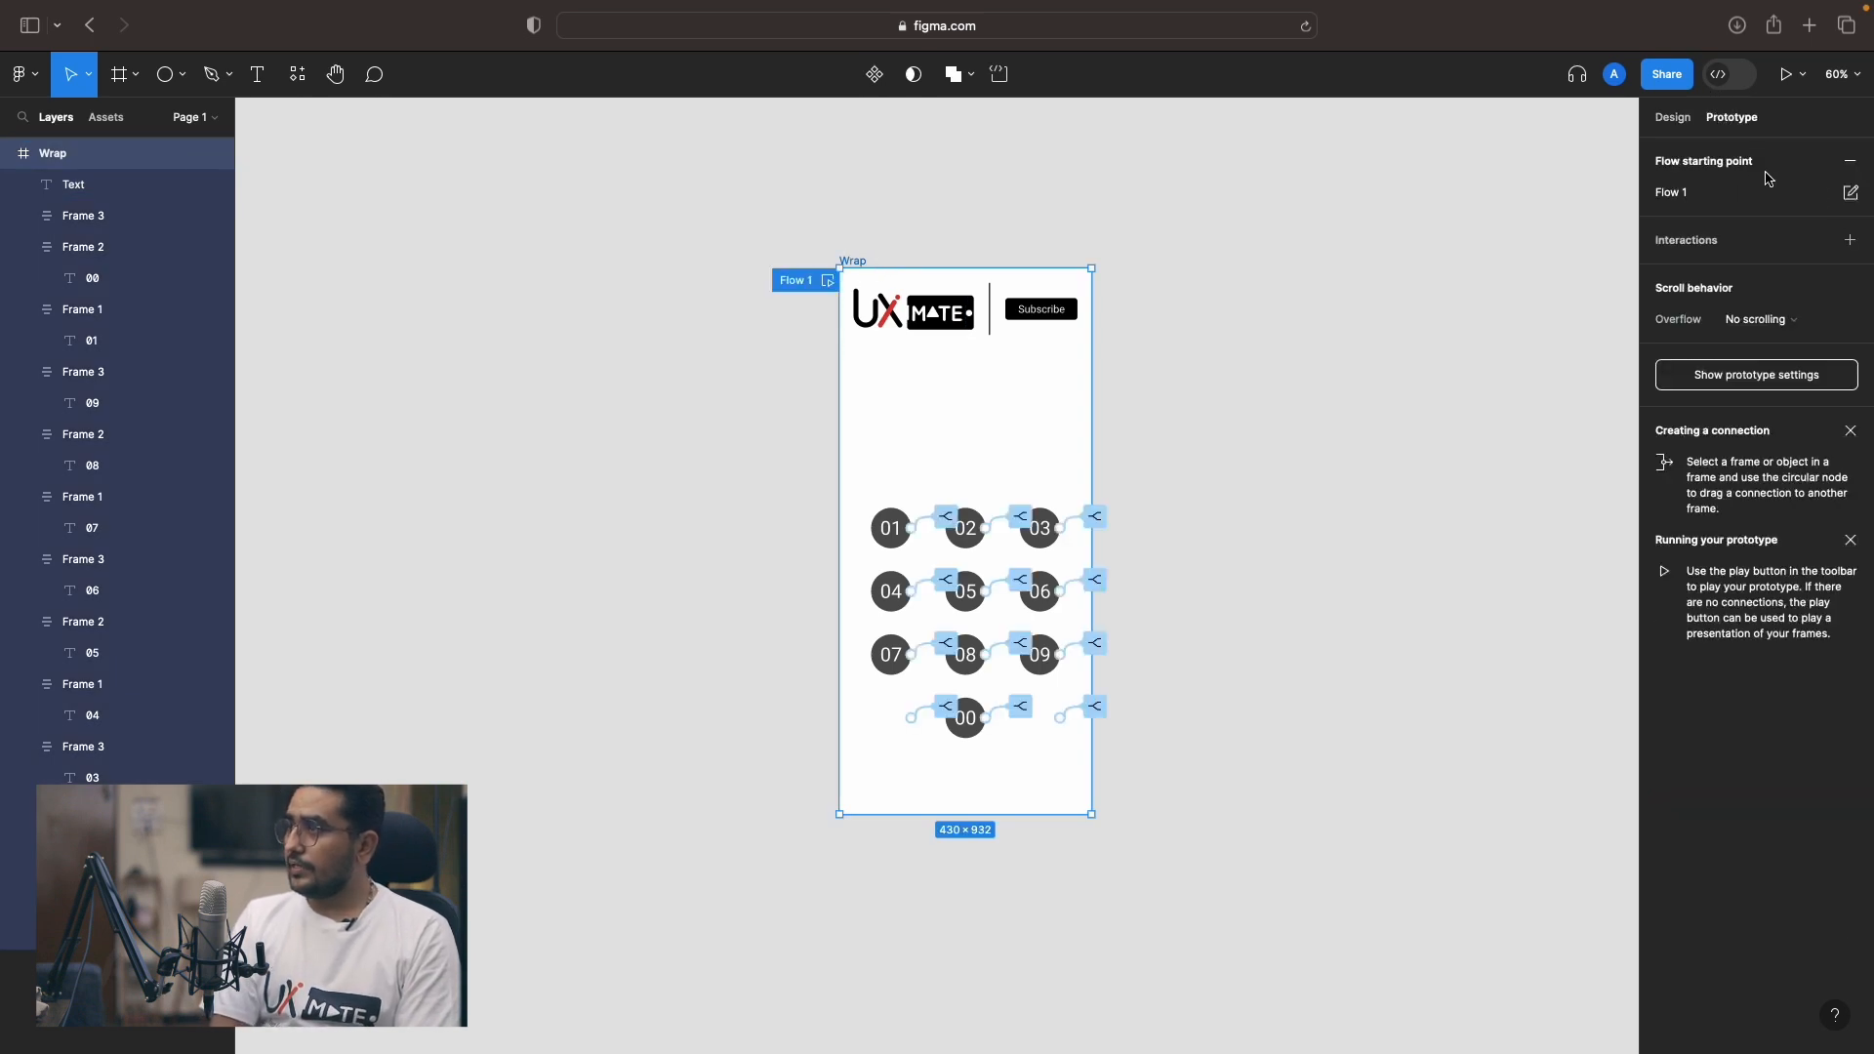
left_click(830, 283)
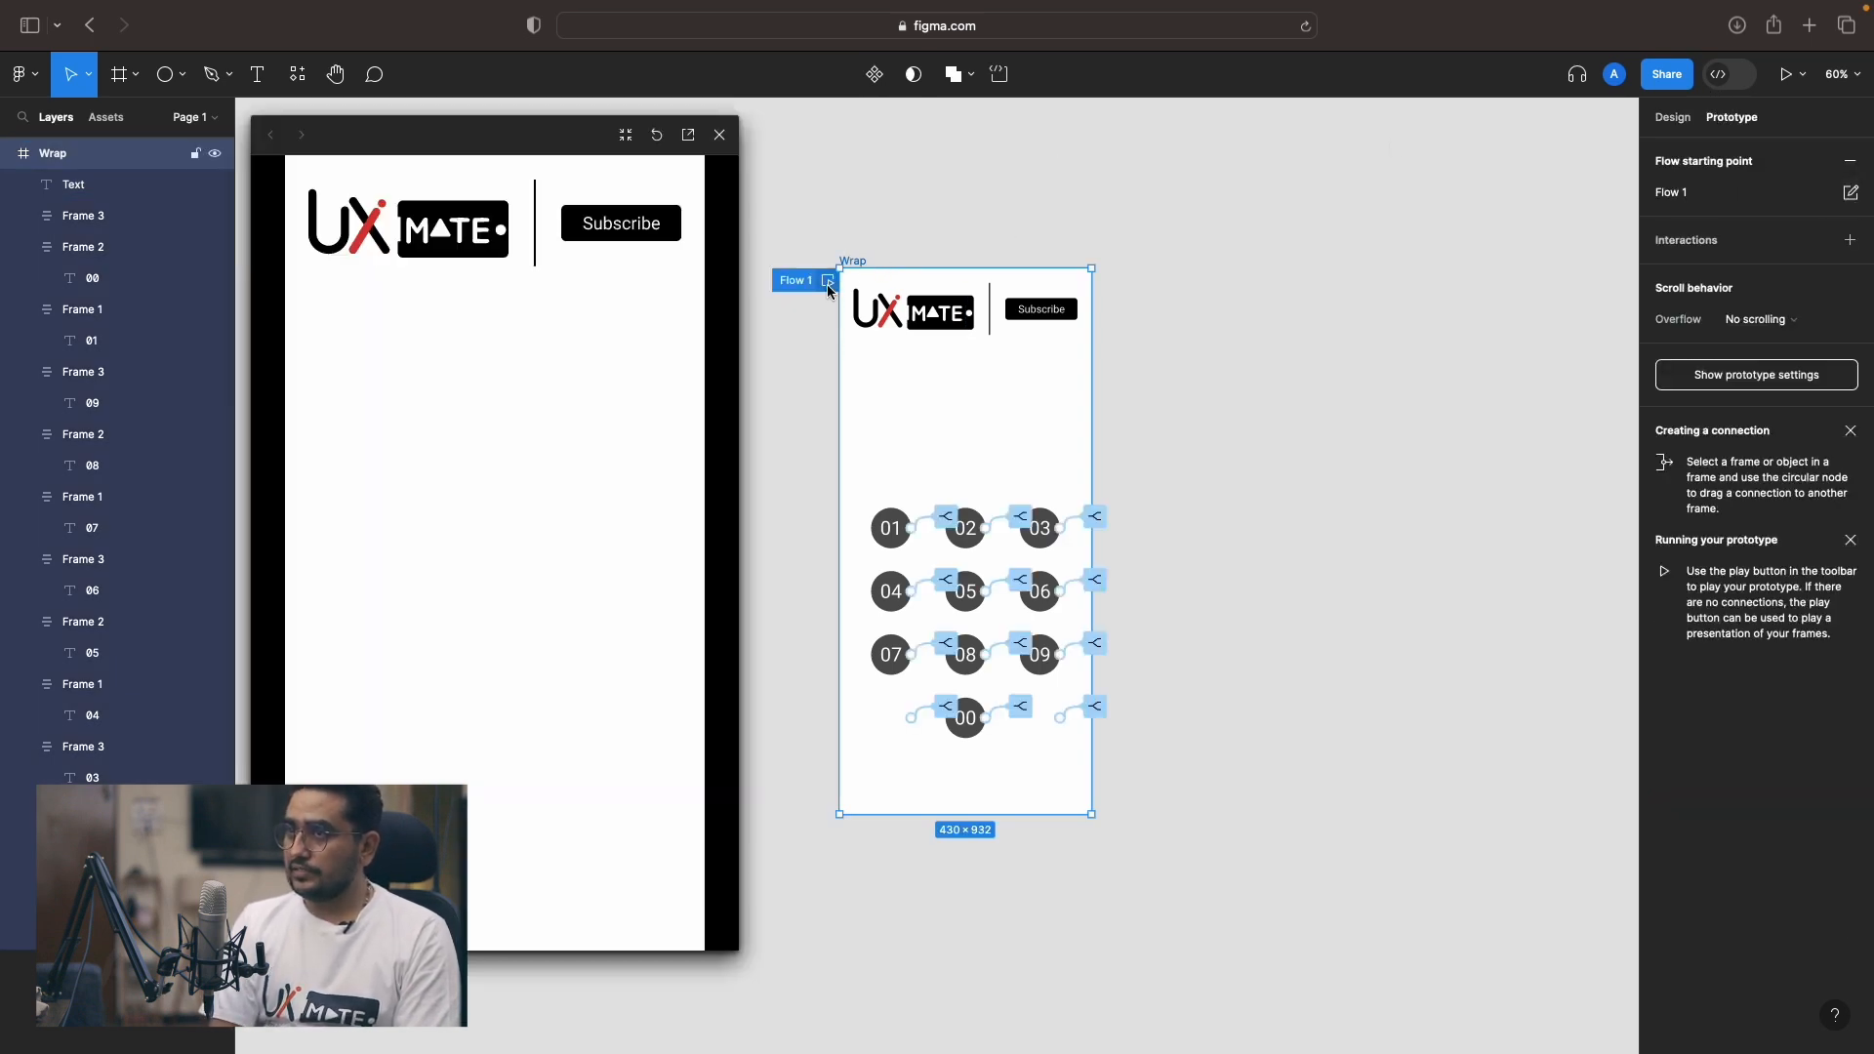
left_click(690, 136)
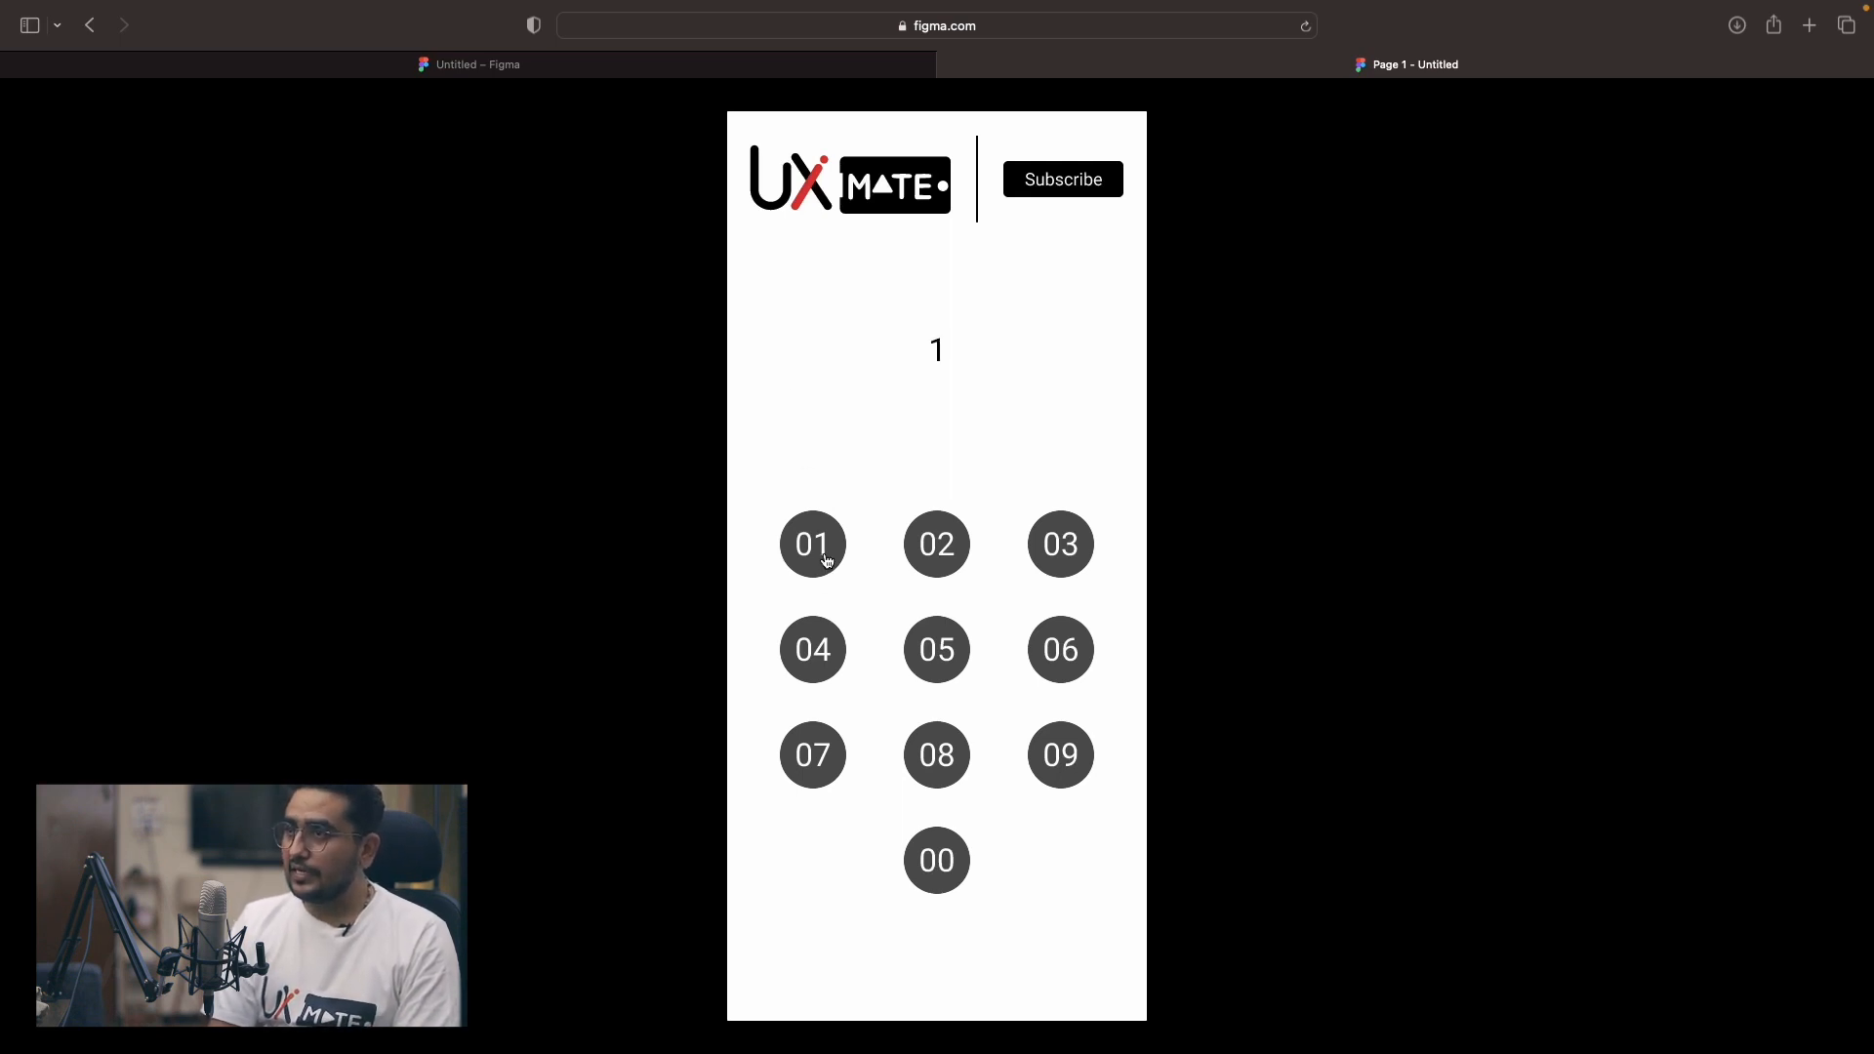
Test the prototype's dial pad by dialling 9, 8, 7, 6, 5, 4, 0, 3 and 2 in that order.
left_click(1067, 757)
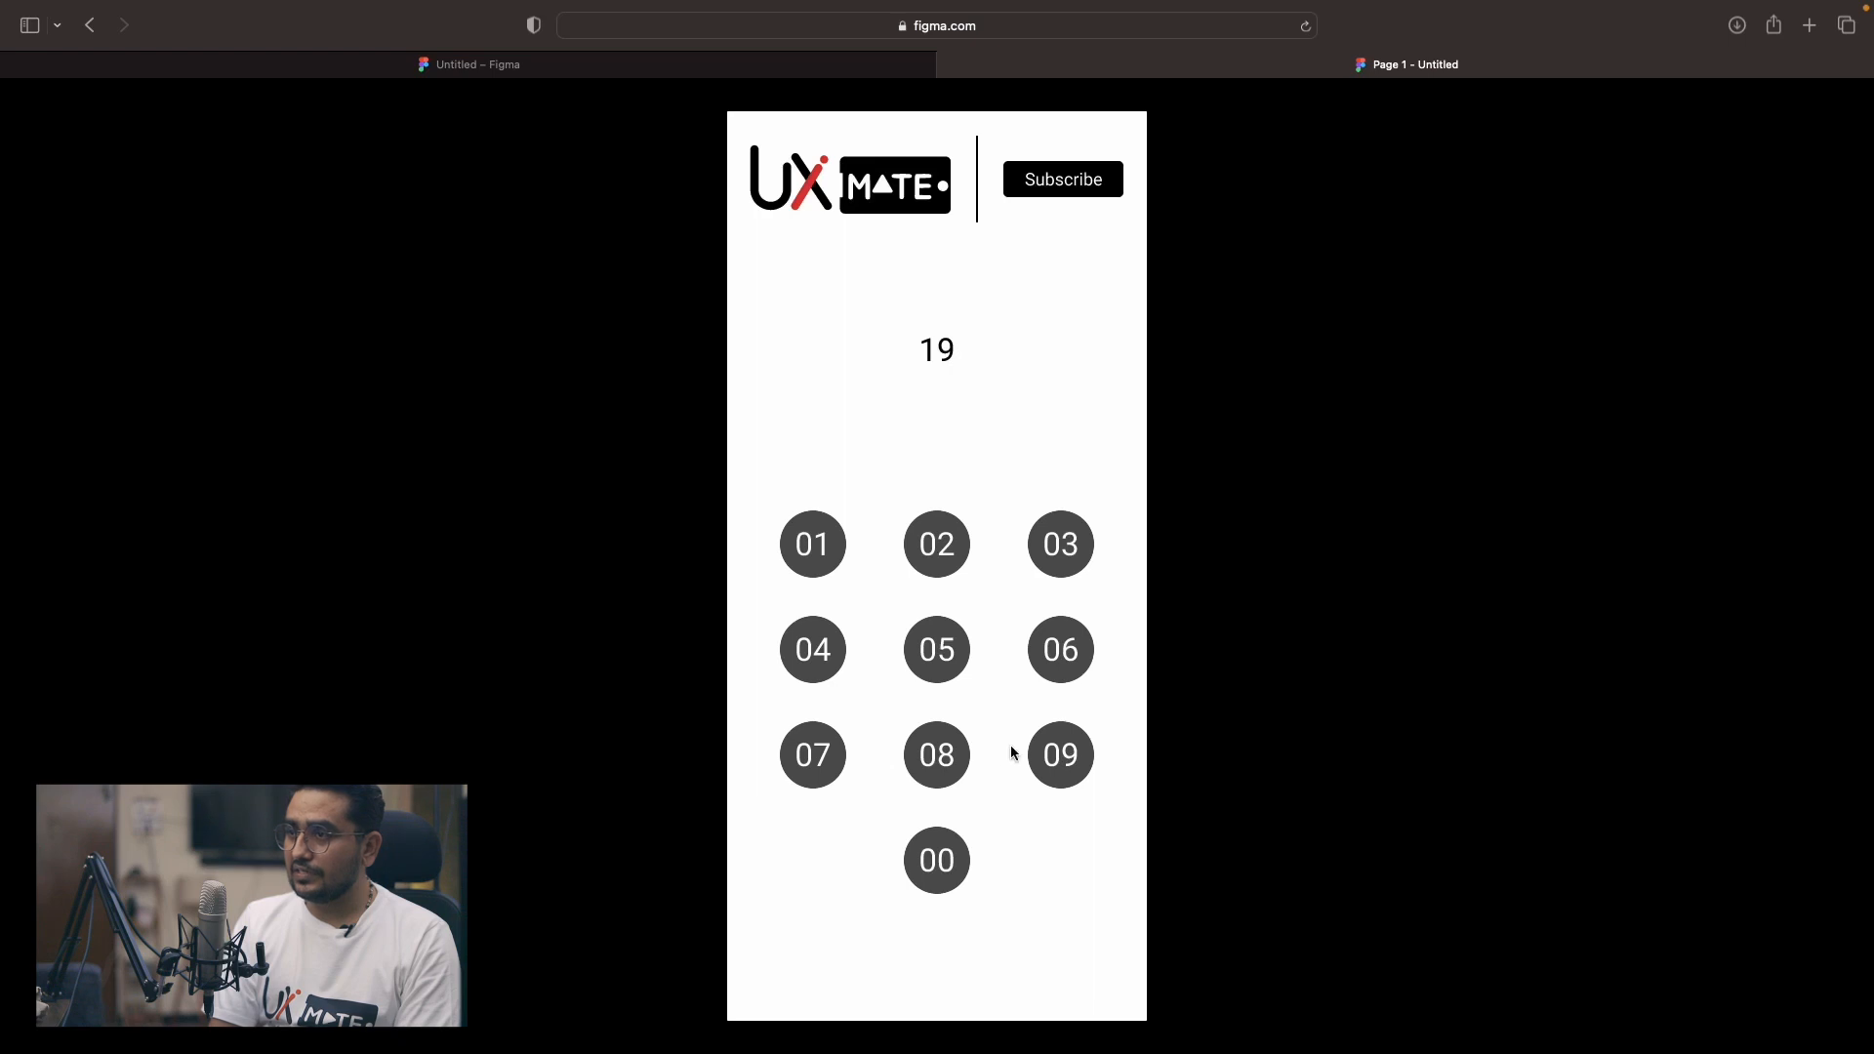
left_click(943, 755)
left_click(825, 755)
left_click(1076, 648)
left_click(967, 644)
left_click(796, 644)
left_click(925, 887)
left_click(1079, 548)
left_click(952, 547)
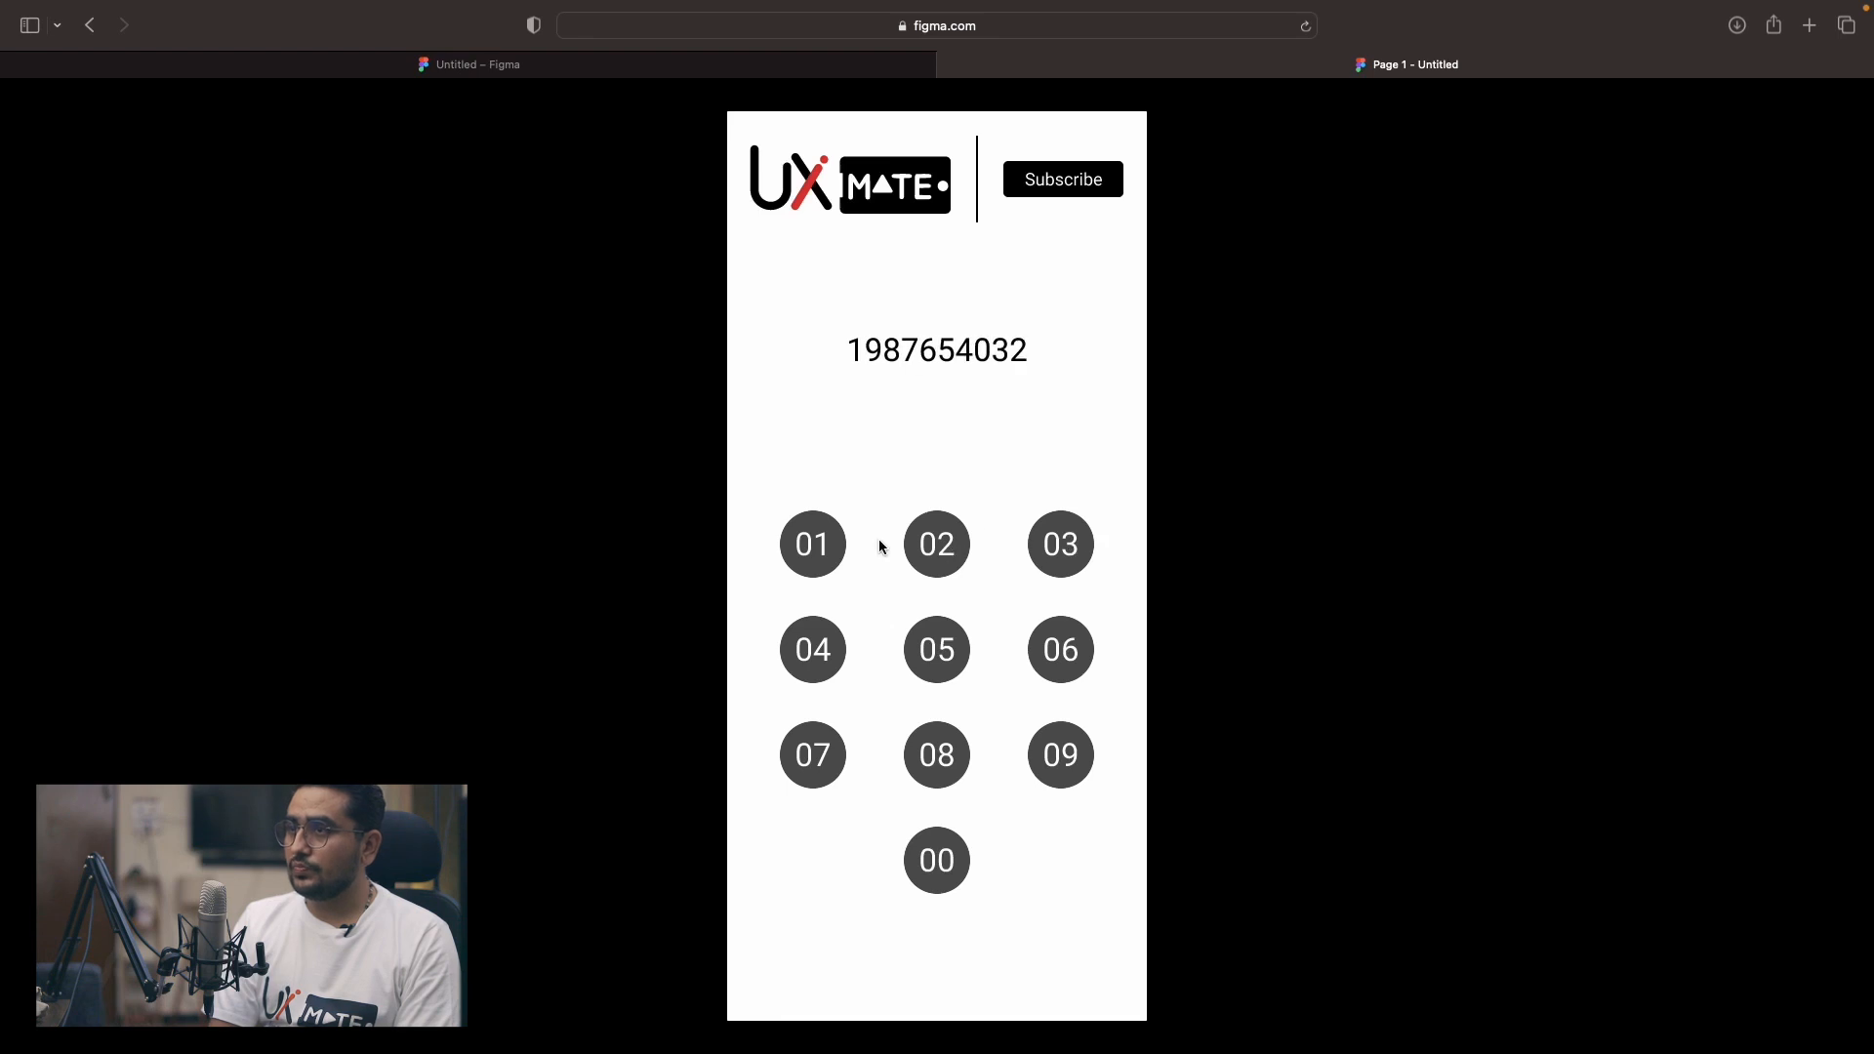